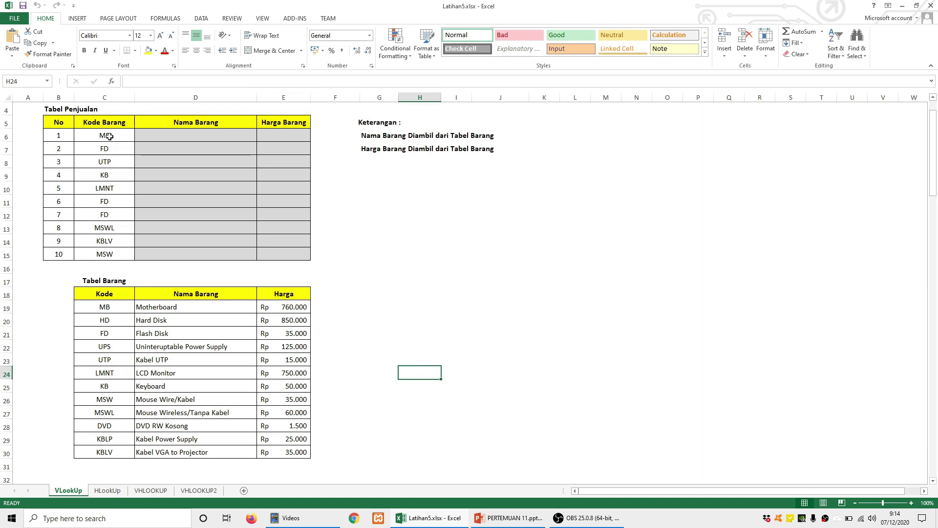
# Examine how the item codes in Tabel Penjualan match the codes, names and prices listed in Tabel Barang.
pyautogui.click(110, 137)
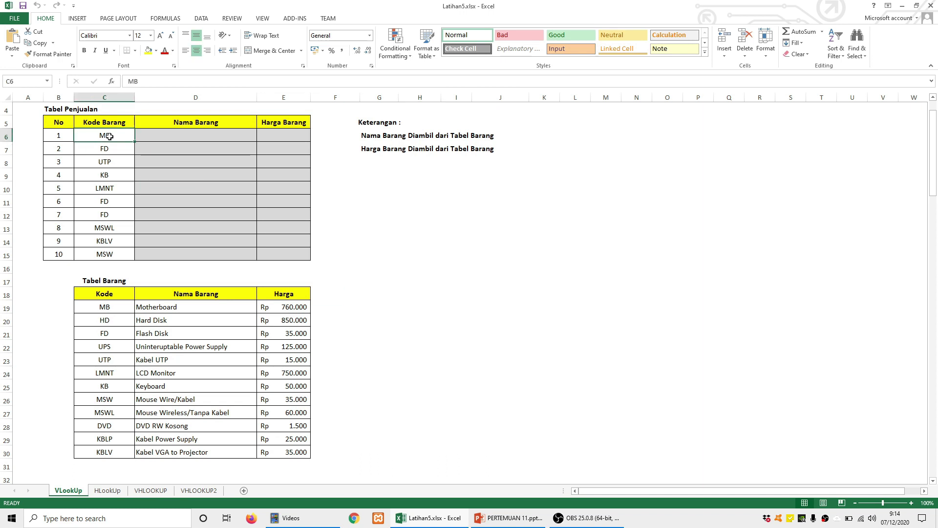
pyautogui.click(181, 137)
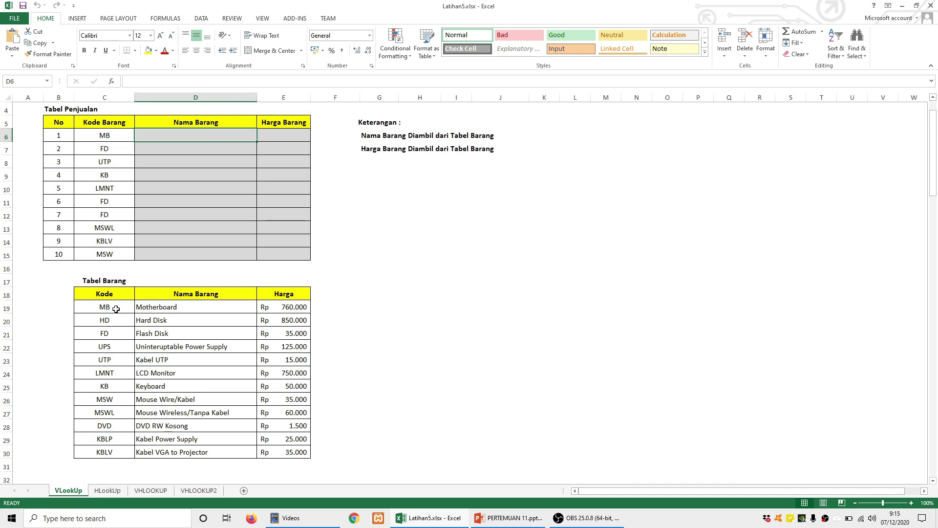
pyautogui.click(164, 307)
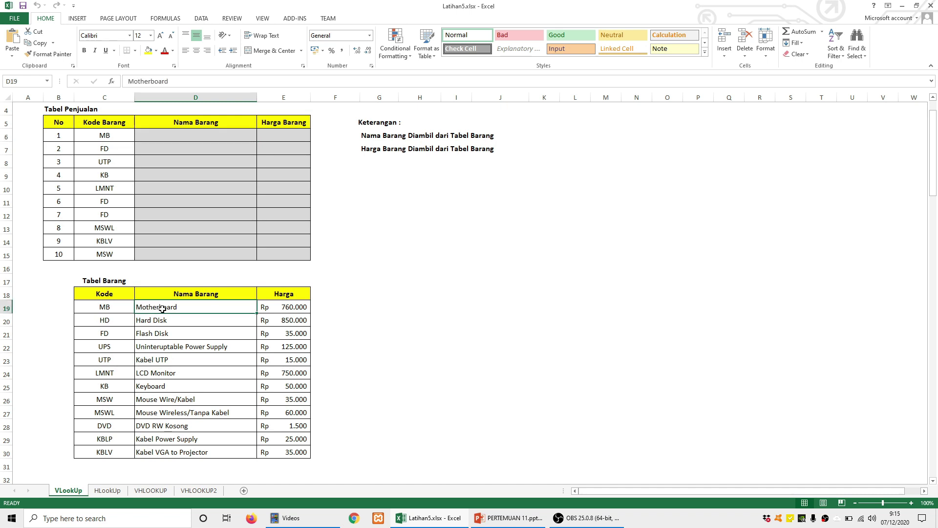
pyautogui.click(185, 134)
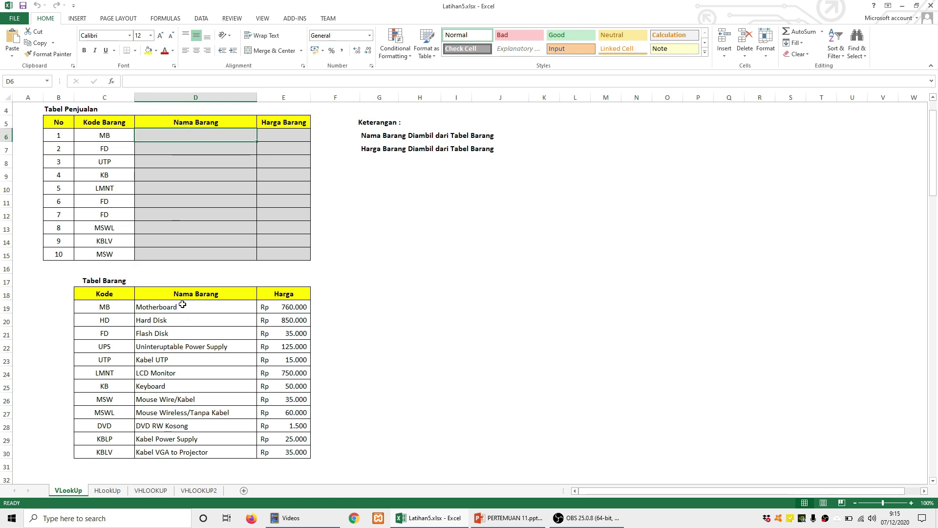
pyautogui.moveTo(57, 136); pyautogui.dragTo(270, 251)
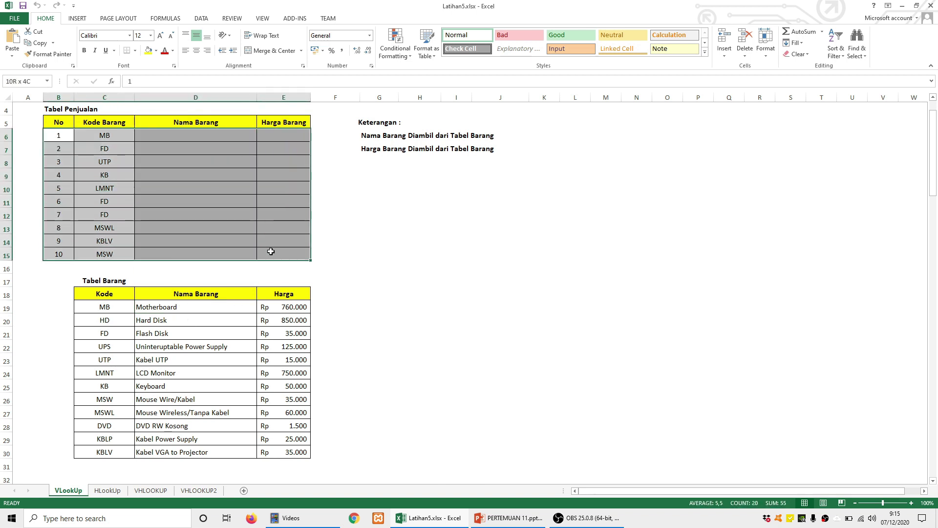
pyautogui.click(408, 267)
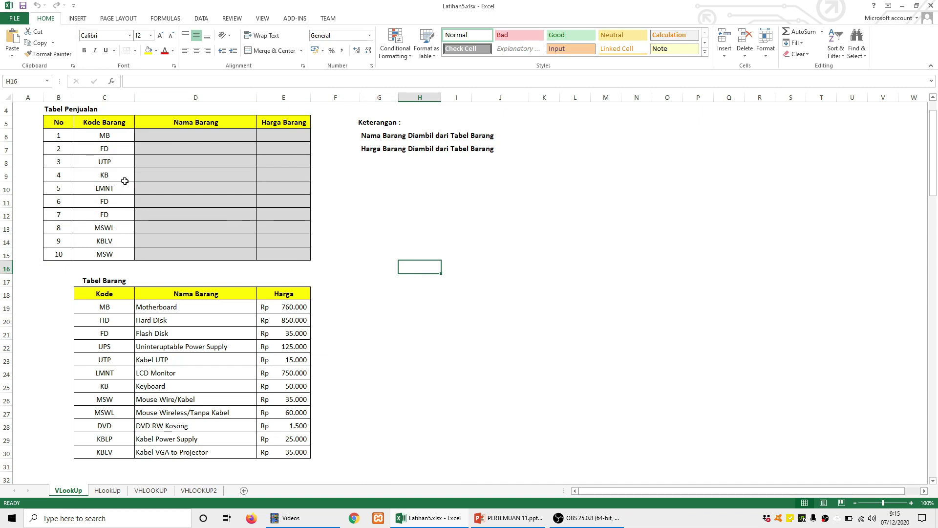
pyautogui.click(108, 136)
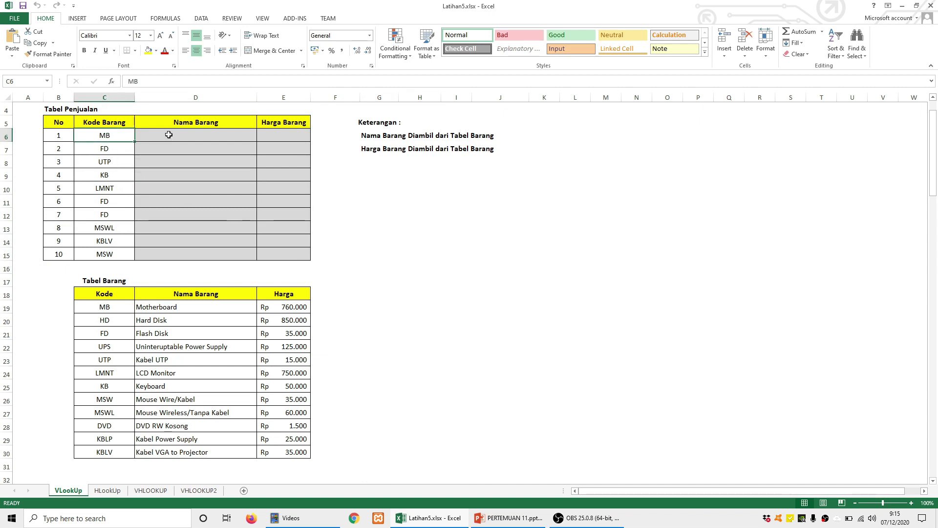
pyautogui.click(166, 135)
pyautogui.click(108, 151)
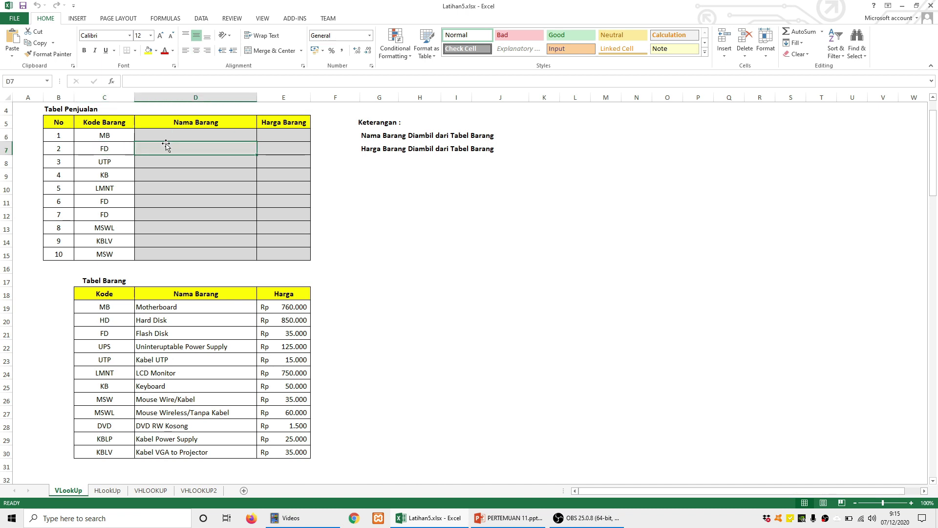
pyautogui.click(112, 161)
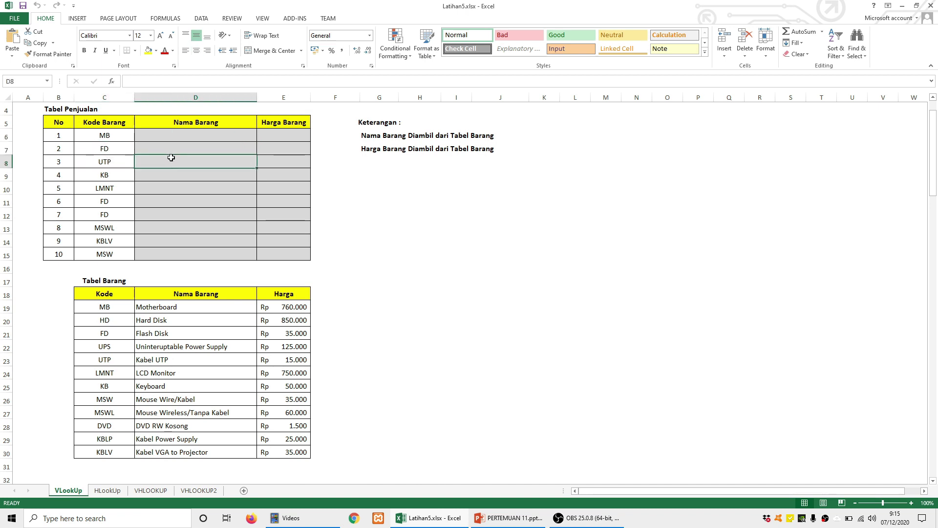
pyautogui.moveTo(90, 305); pyautogui.dragTo(308, 454)
pyautogui.click(459, 333)
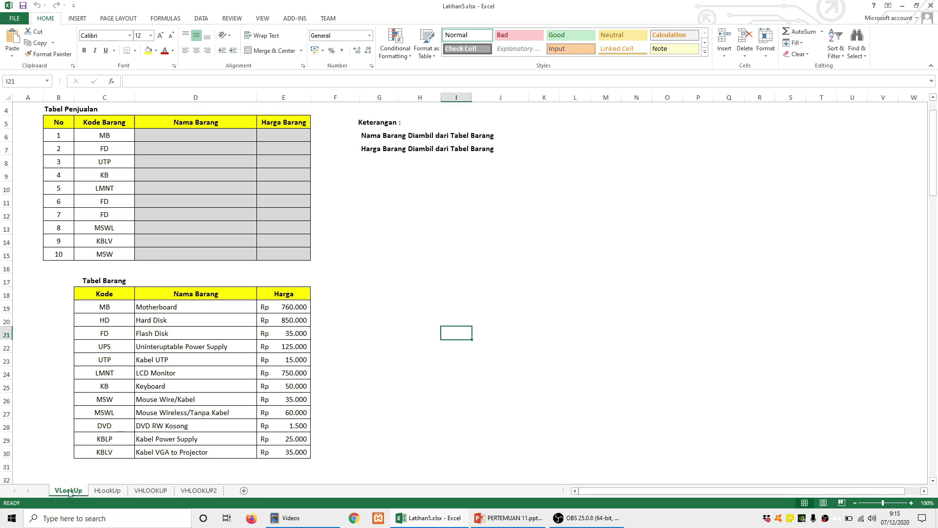
pyautogui.moveTo(95, 293); pyautogui.dragTo(291, 451)
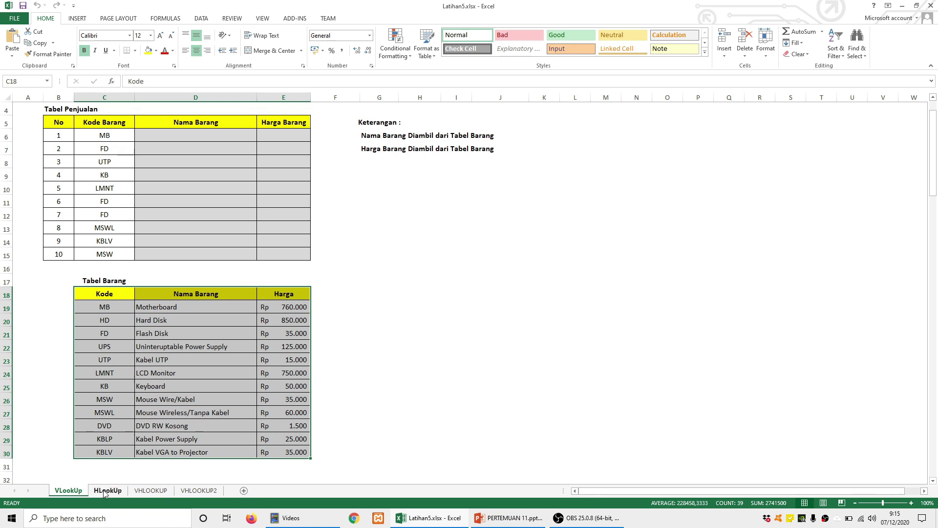
pyautogui.click(375, 306)
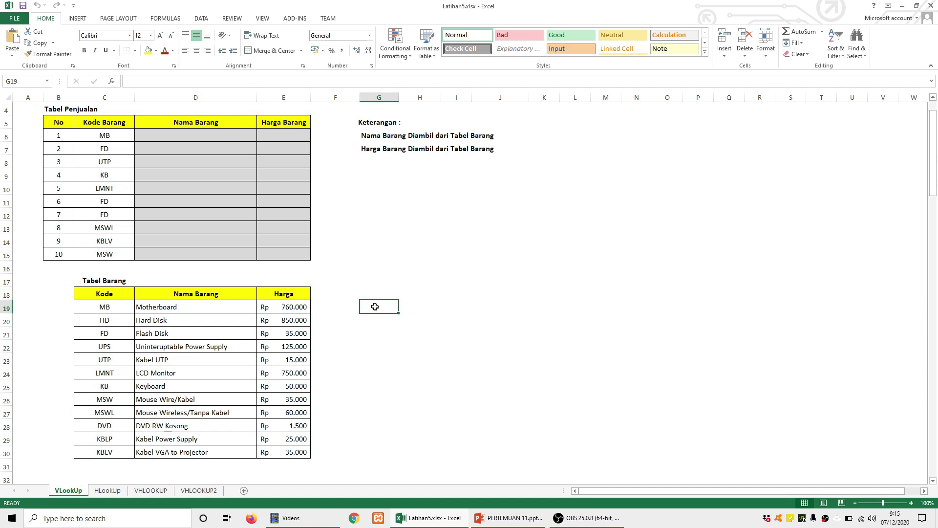
pyautogui.click(163, 307)
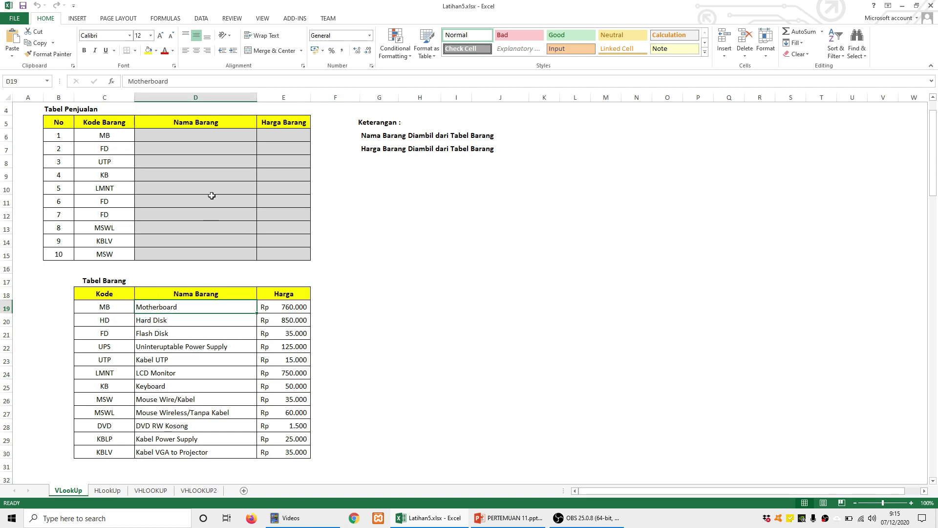
# Start a VLOOKUP formula in D6 with C6 as the lookup value, consulting the VLOOKUP syntax slide in PowerPoint before returning to Excel.
pyautogui.click(163, 133)
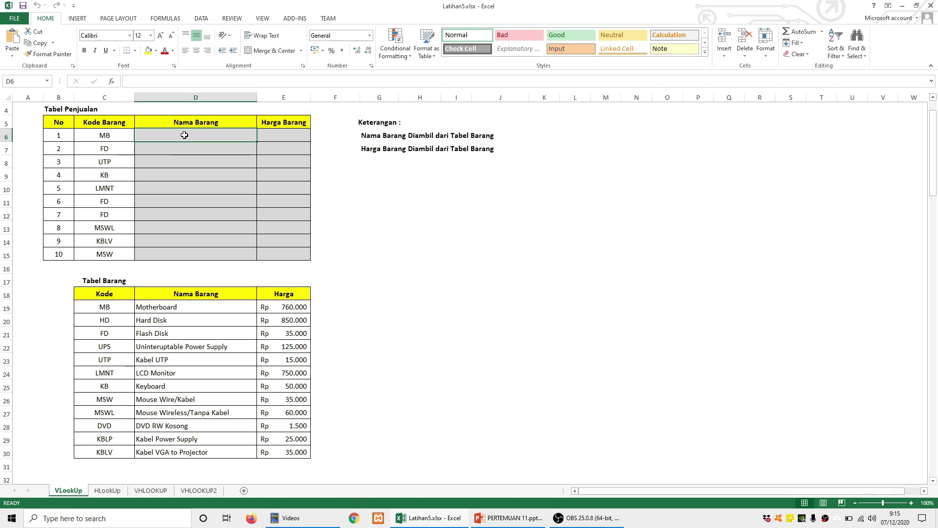
pyautogui.write('=vl')
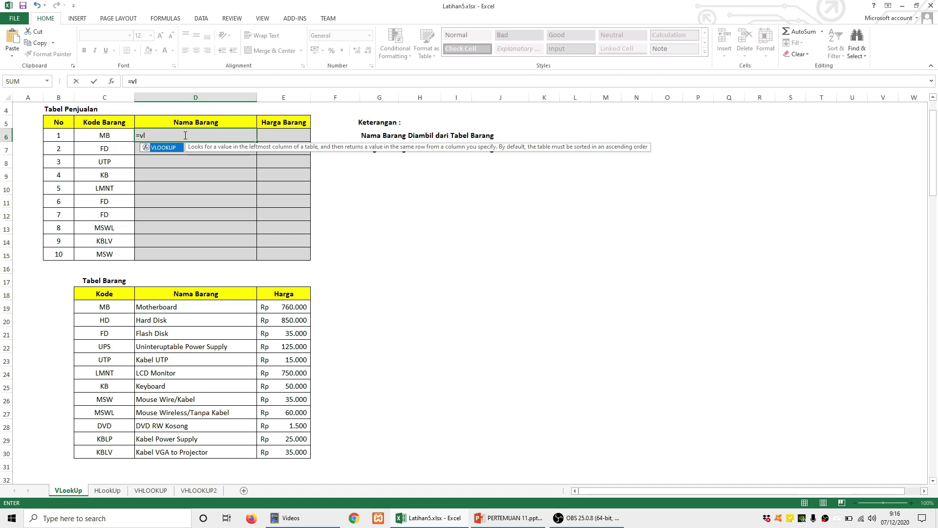
pyautogui.doubleClick(159, 150)
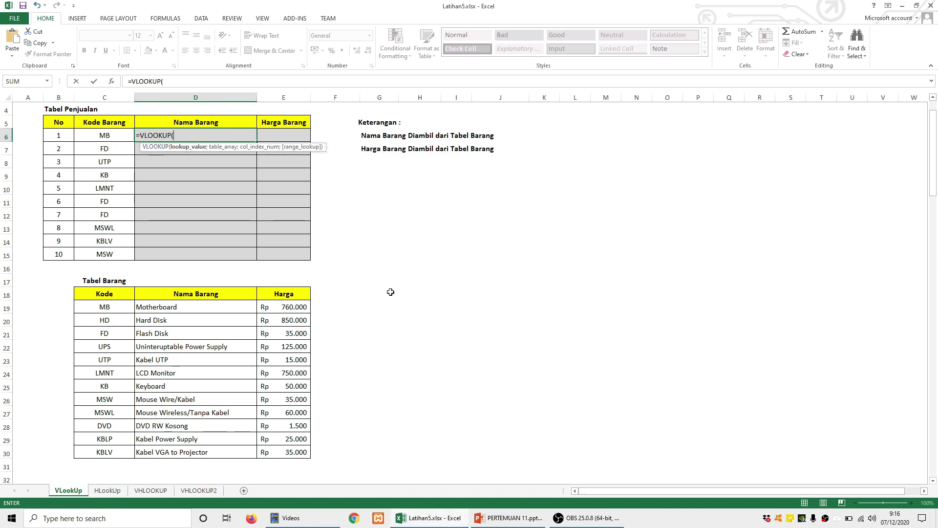
pyautogui.click(505, 520)
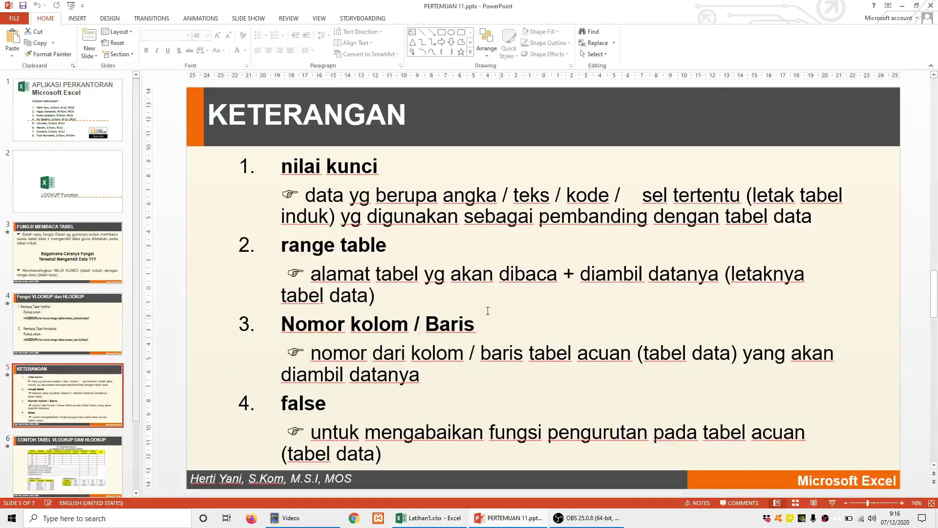
pyautogui.click(59, 329)
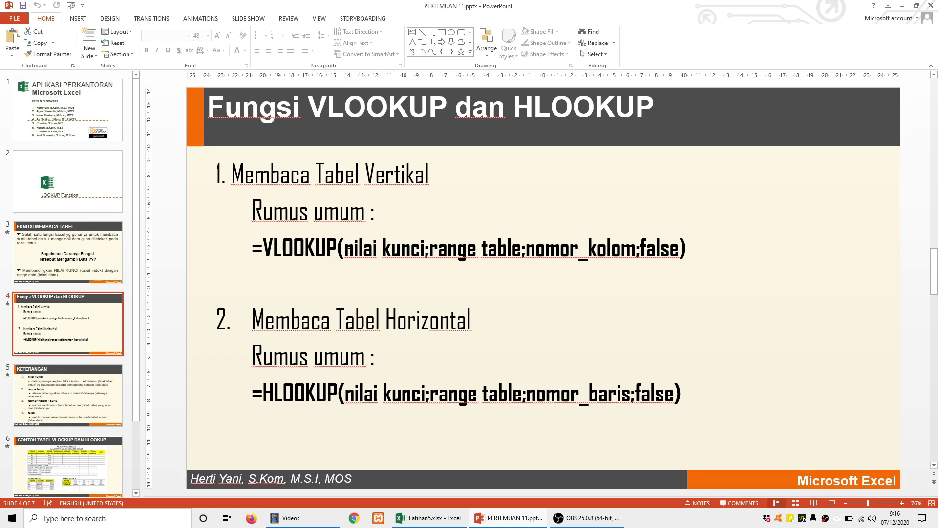
pyautogui.moveTo(264, 249); pyautogui.dragTo(482, 249)
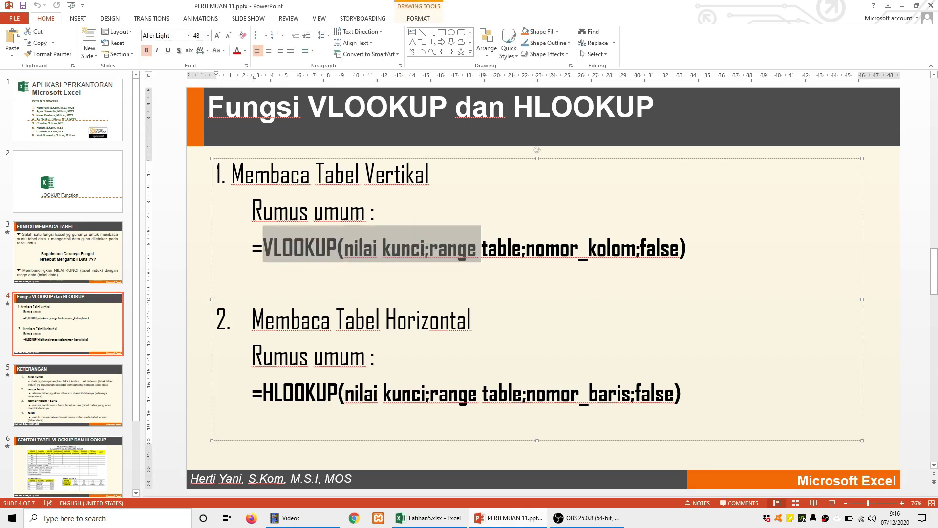
pyautogui.click(429, 518)
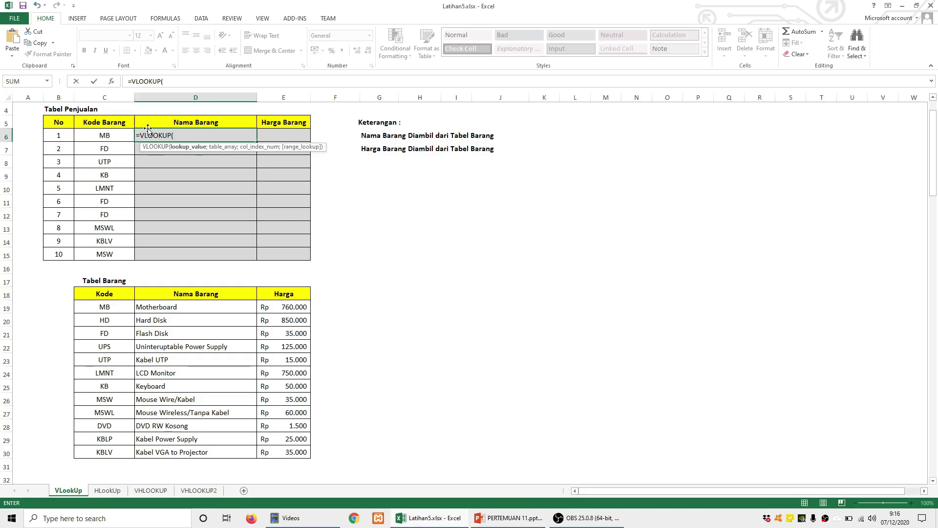
pyautogui.click(105, 136)
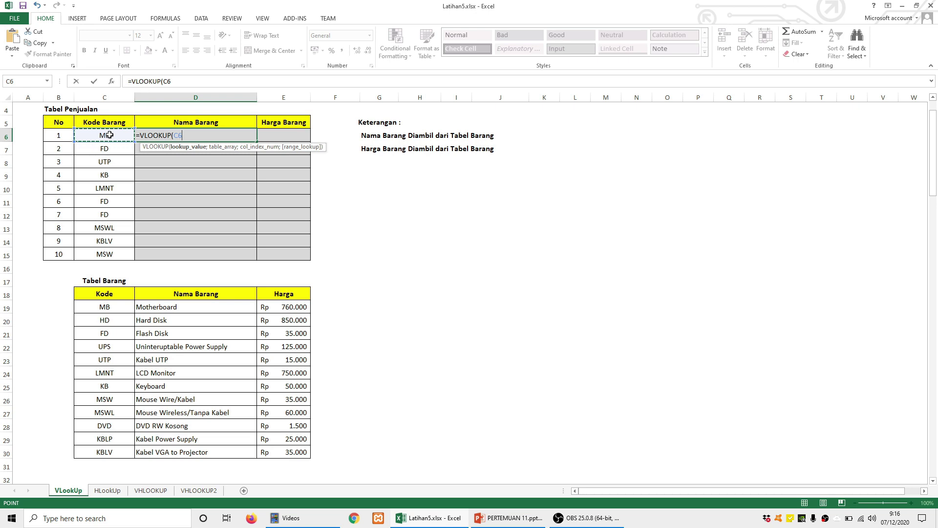
pyautogui.write(';')
# Consult the range argument on the PowerPoint syntax slide, and add $C$18:$E$30 as the absolute table range in the D6 formula in Excel.
pyautogui.click(508, 518)
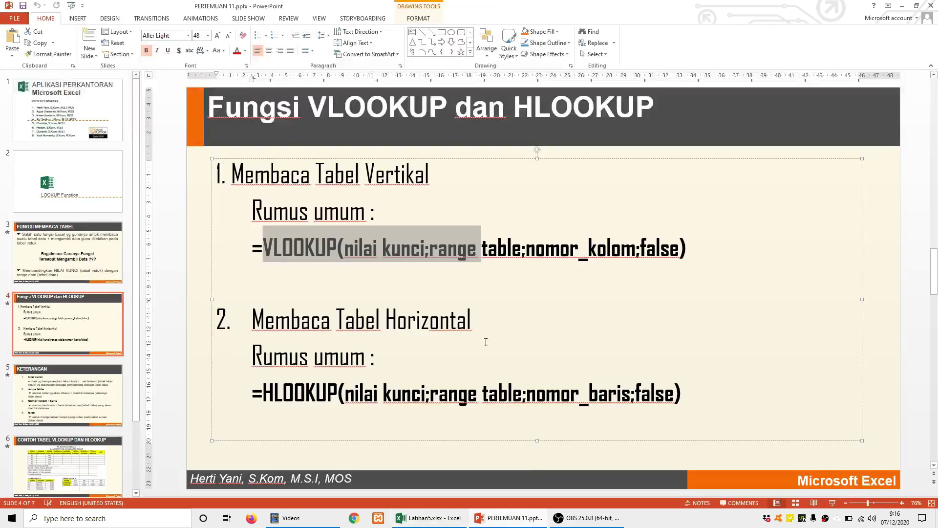
pyautogui.click(395, 264)
pyautogui.moveTo(429, 250); pyautogui.dragTo(518, 250)
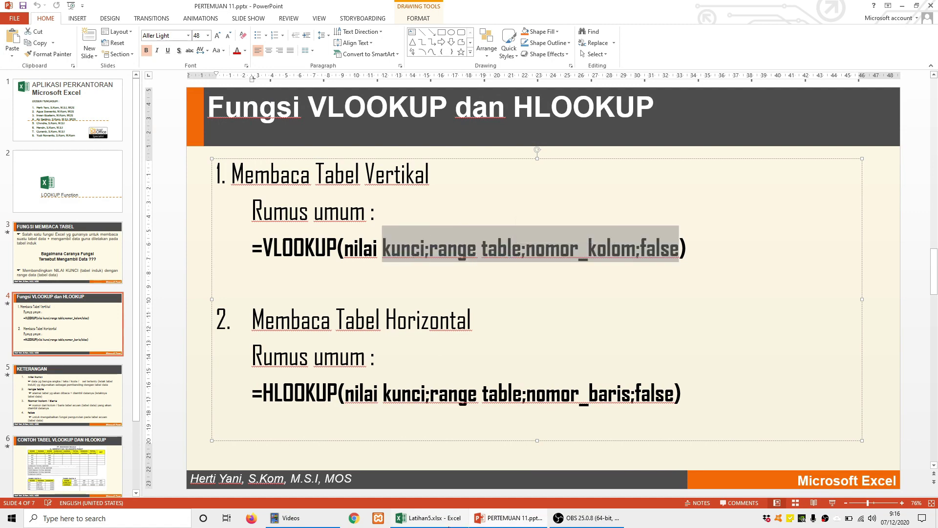
pyautogui.click(444, 525)
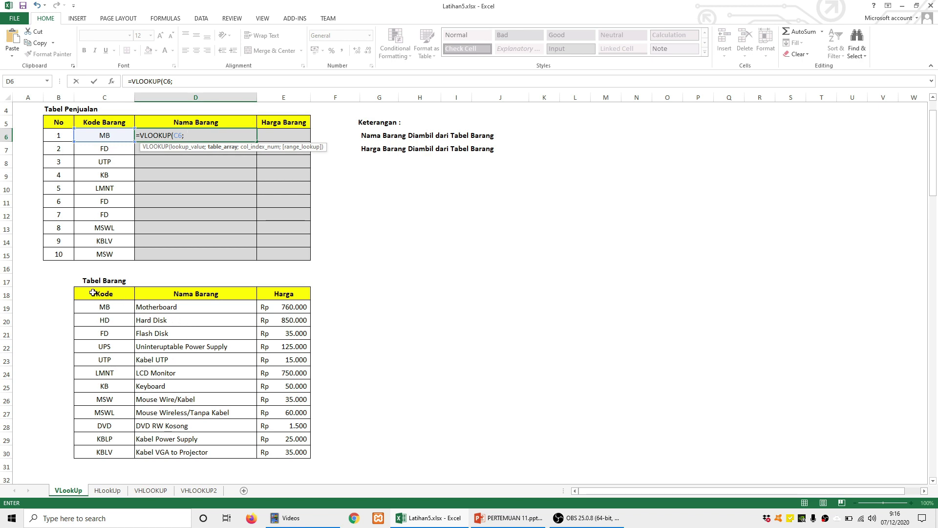
pyautogui.moveTo(122, 295); pyautogui.dragTo(290, 405)
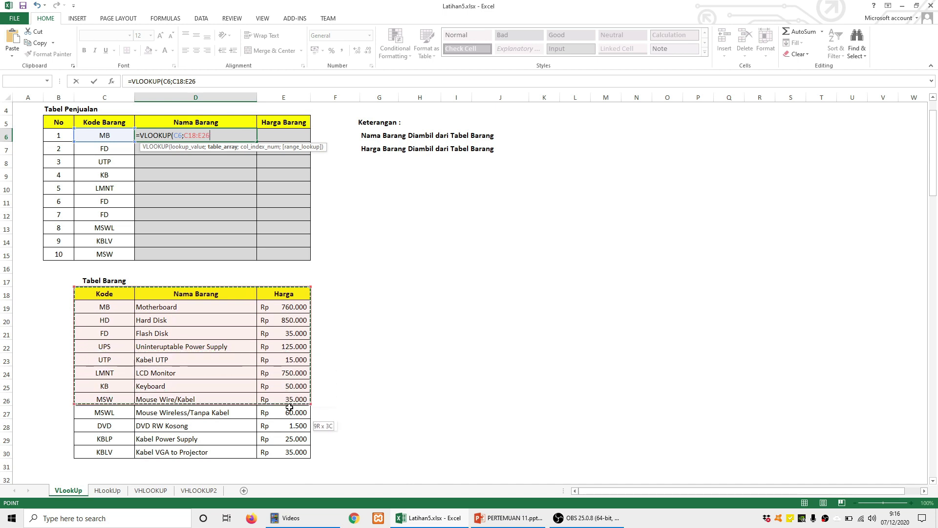
pyautogui.moveTo(290, 451); pyautogui.dragTo(290, 451)
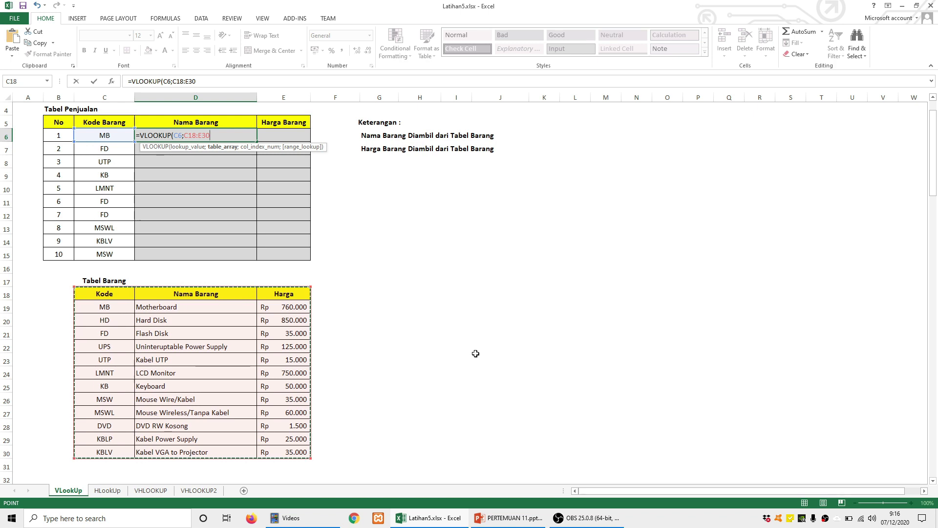
pyautogui.press('F4')
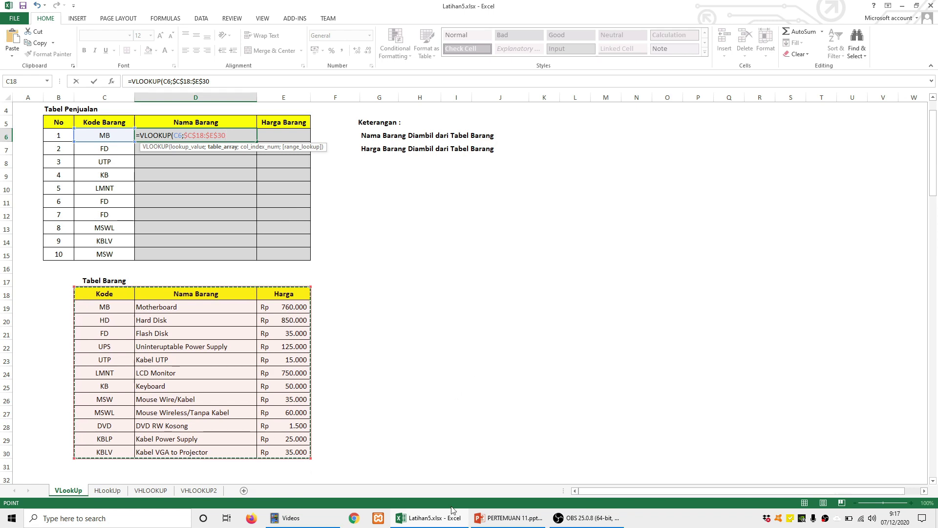
# Consult the column number argument on the PowerPoint slide, and complete the D6 formula in Excel with column index 2 and false.
pyautogui.click(482, 520)
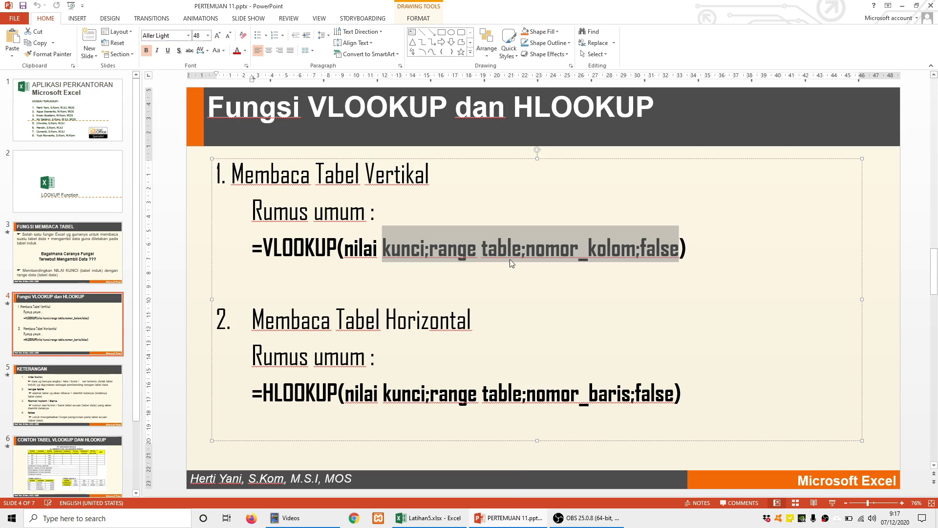
pyautogui.click(539, 252)
pyautogui.moveTo(526, 252); pyautogui.dragTo(636, 258)
pyautogui.click(431, 518)
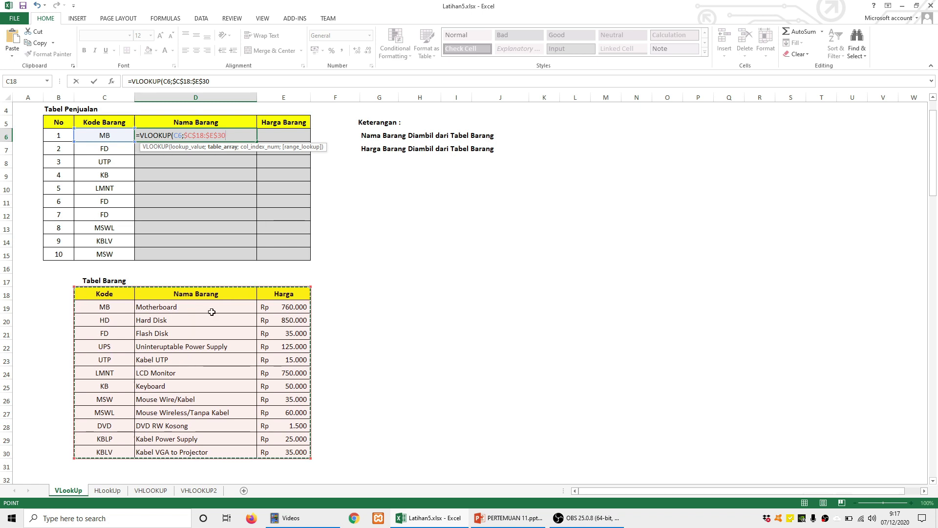
pyautogui.write(';')
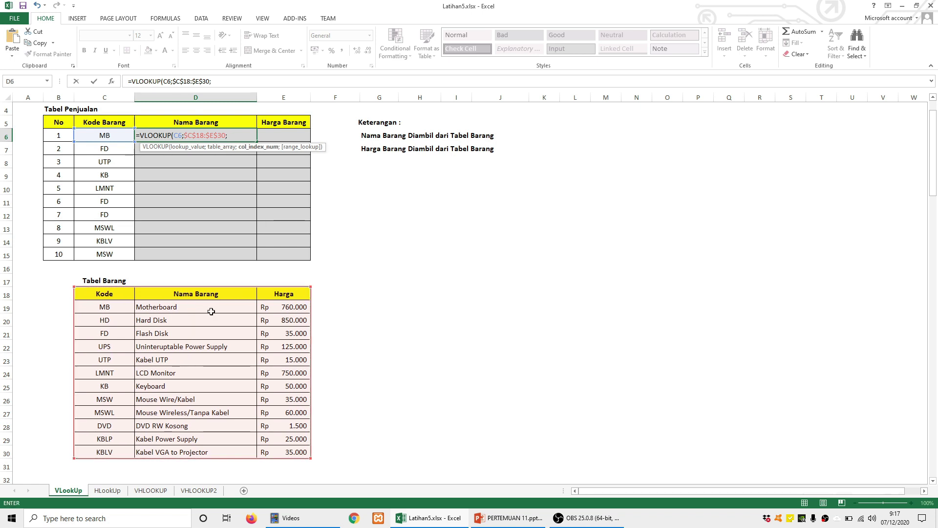
pyautogui.write('2;')
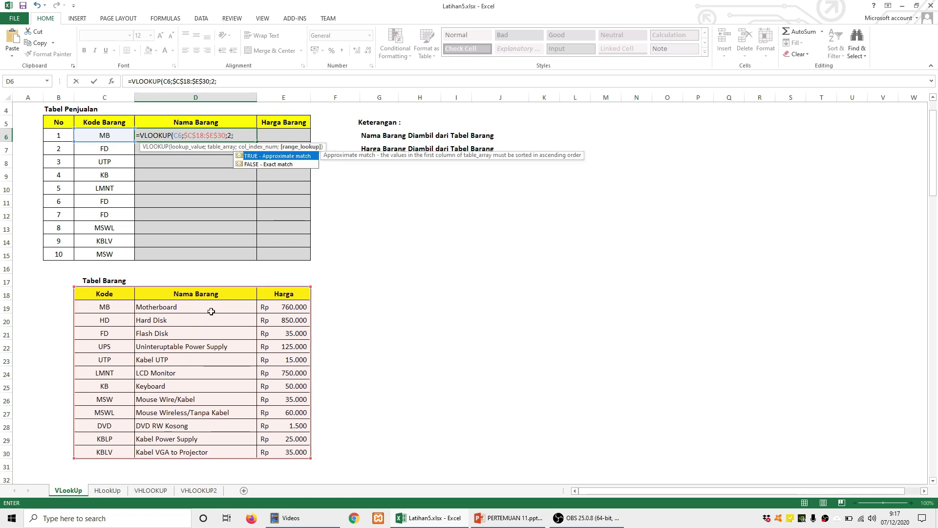
pyautogui.write('false)')
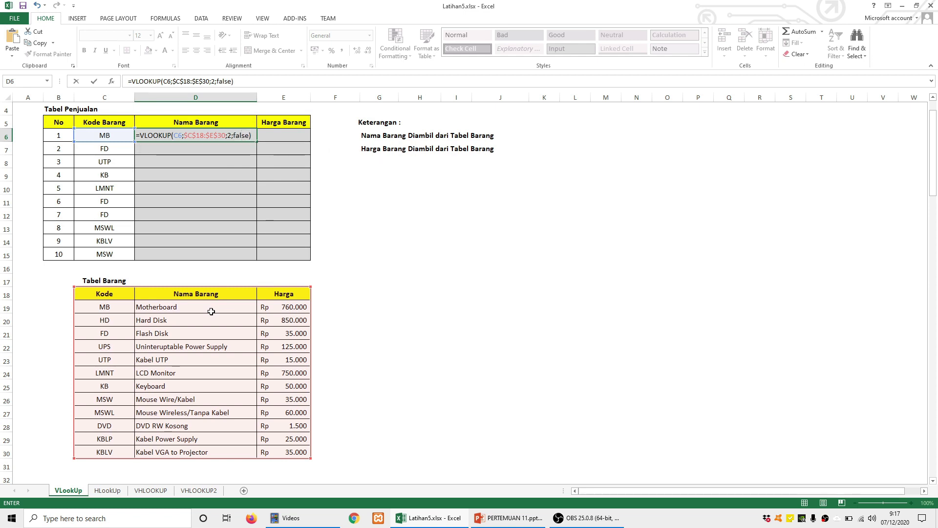
pyautogui.press('Return')
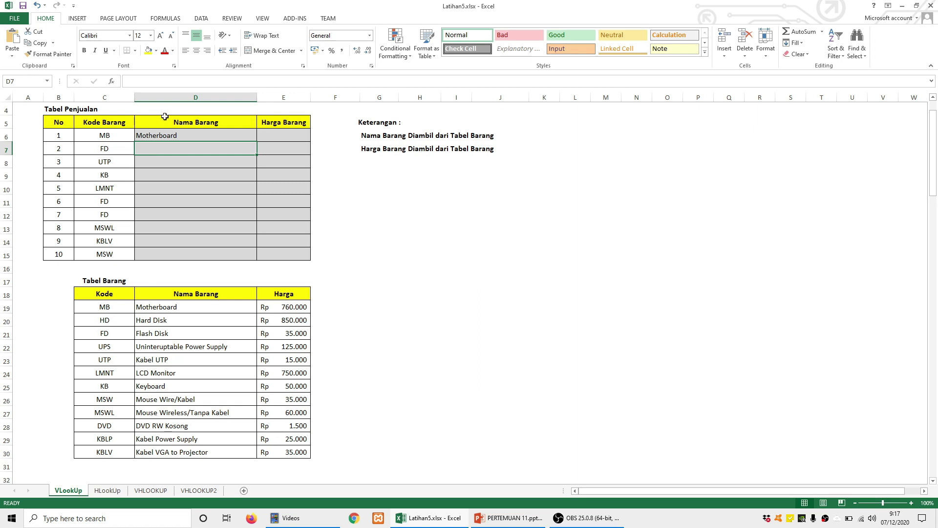
# Review the D6 formula and its Tabel Barang lookup range, and fill the formula down through D15.
pyautogui.click(164, 134)
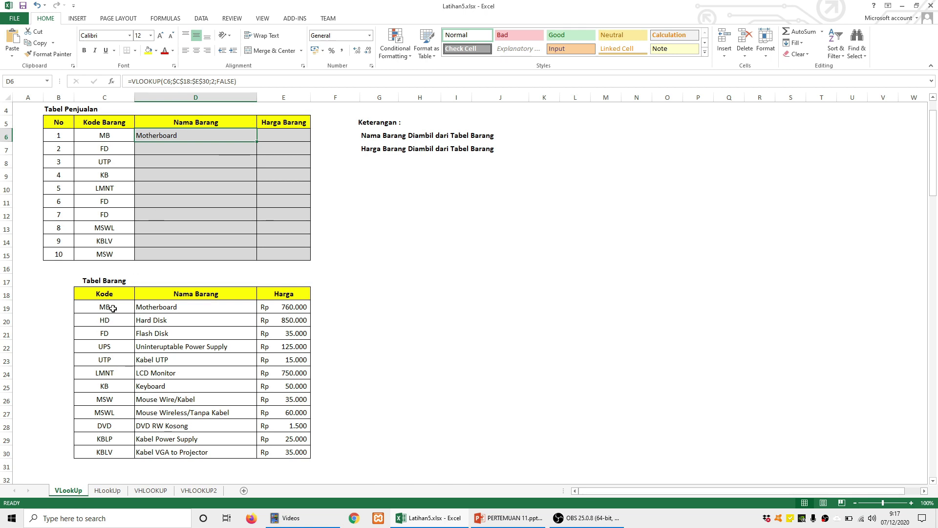
pyautogui.moveTo(100, 300); pyautogui.dragTo(289, 453)
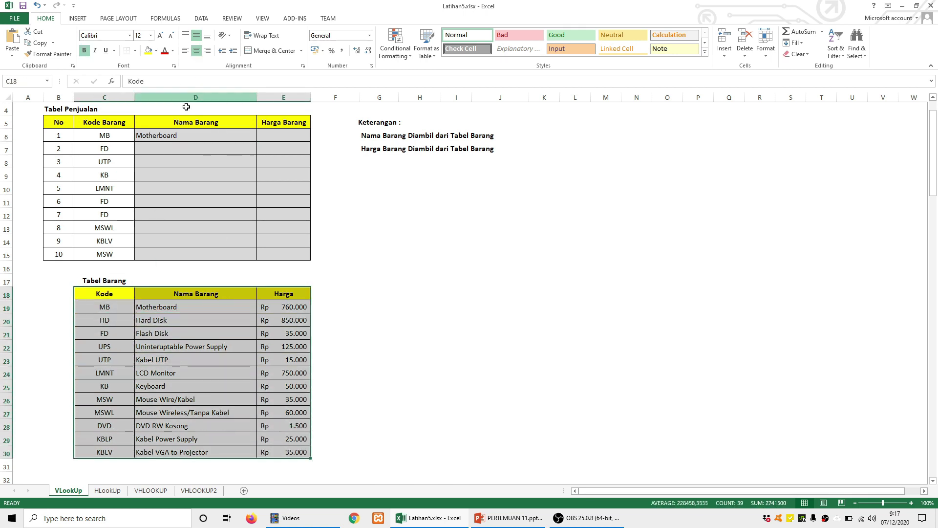
pyautogui.click(204, 136)
pyautogui.moveTo(257, 142); pyautogui.dragTo(264, 260)
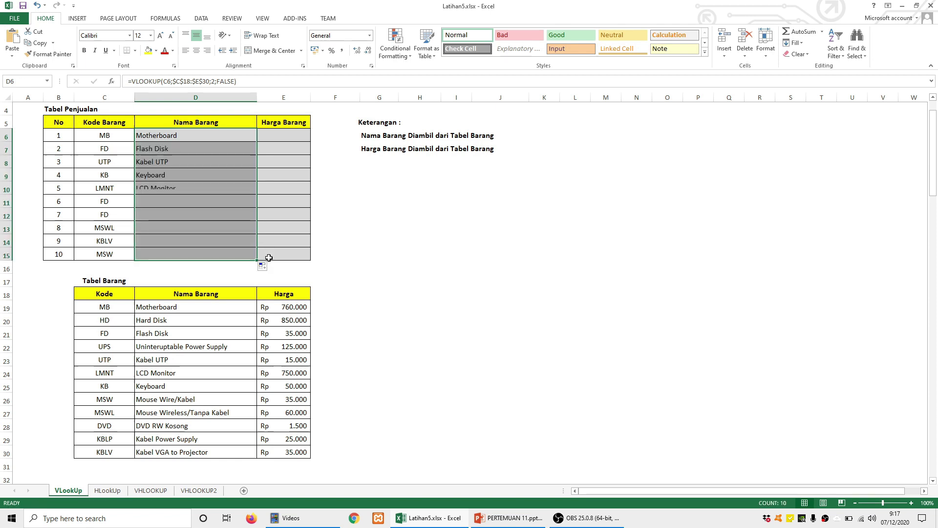
pyautogui.click(220, 216)
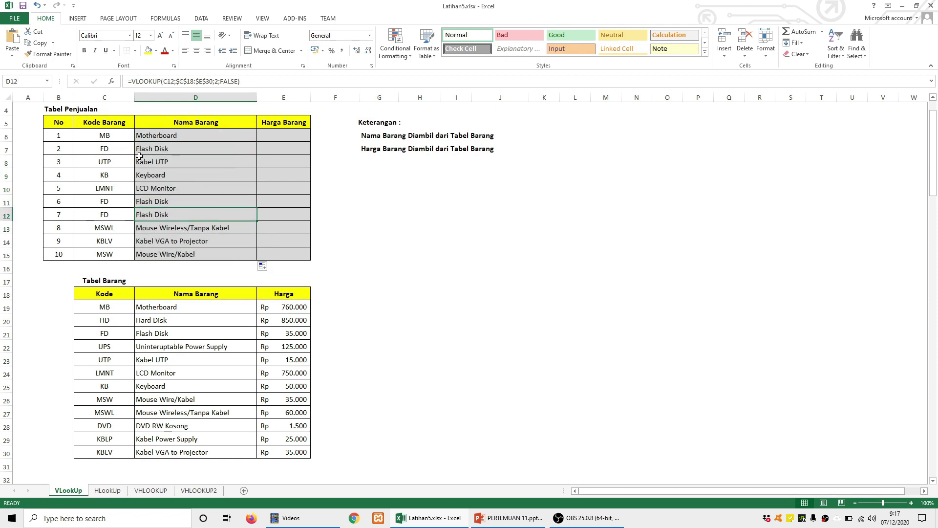
# Check the item codes in Tabel Penjualan against their filled names, and change the code in C15 to FD.
pyautogui.click(105, 149)
pyautogui.click(104, 162)
pyautogui.click(105, 174)
pyautogui.click(104, 201)
pyautogui.click(102, 227)
pyautogui.click(104, 241)
pyautogui.click(104, 253)
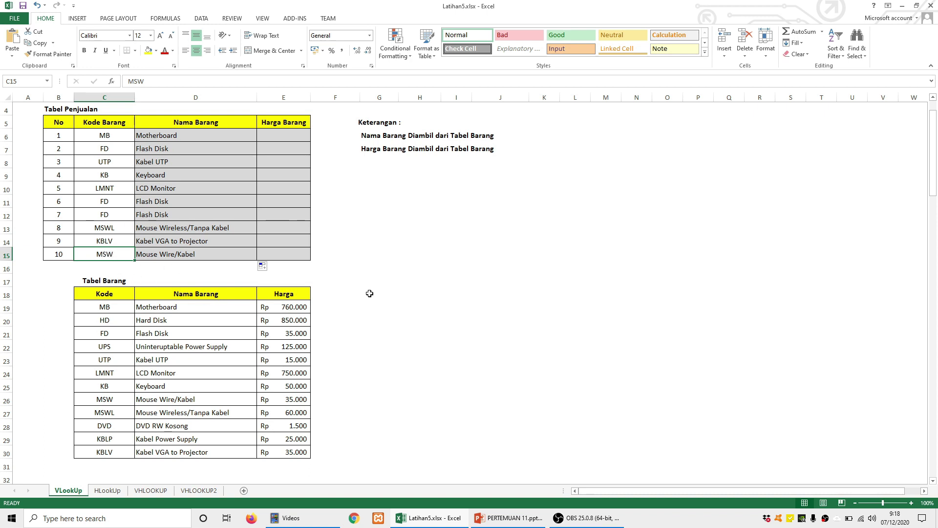
pyautogui.write('FD')
pyautogui.press('Return')
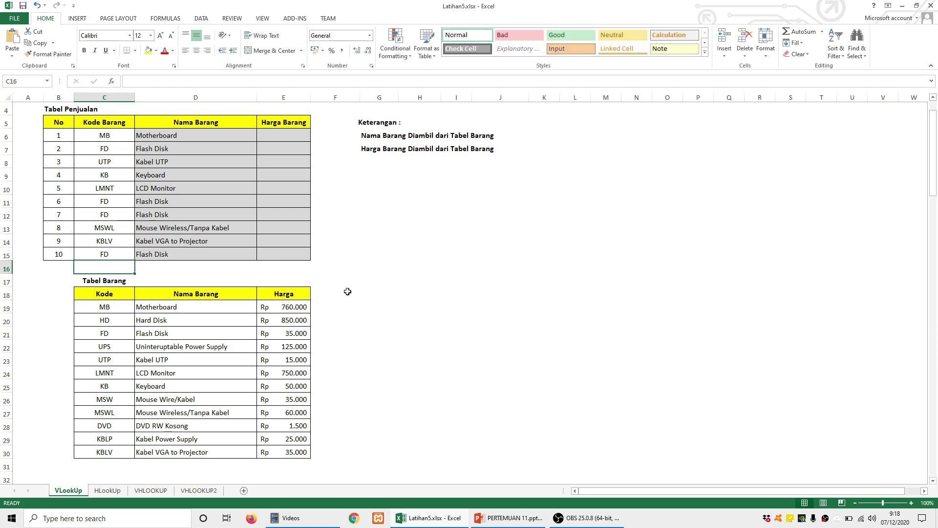
pyautogui.click(167, 258)
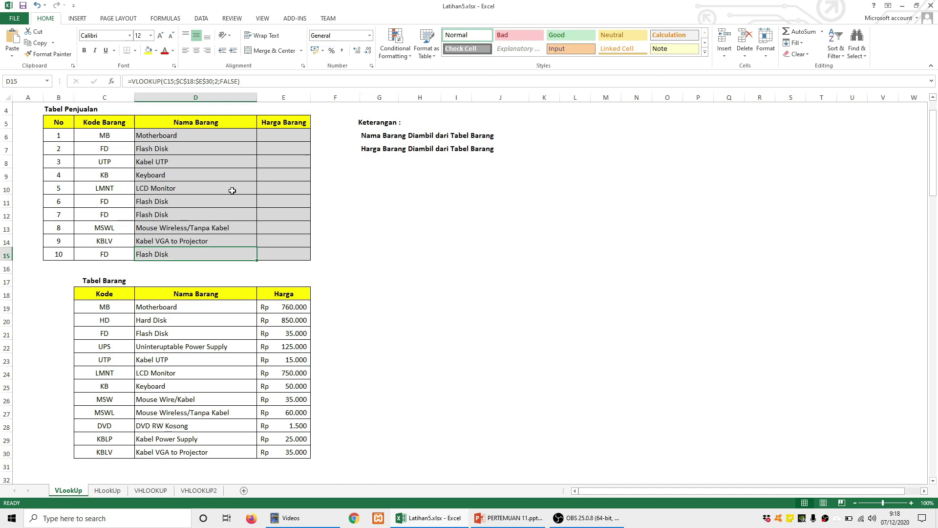
# Review Tabel Barang as the price source, and start a VLOOKUP formula in E6 with C6 as the lookup value.
pyautogui.click(283, 135)
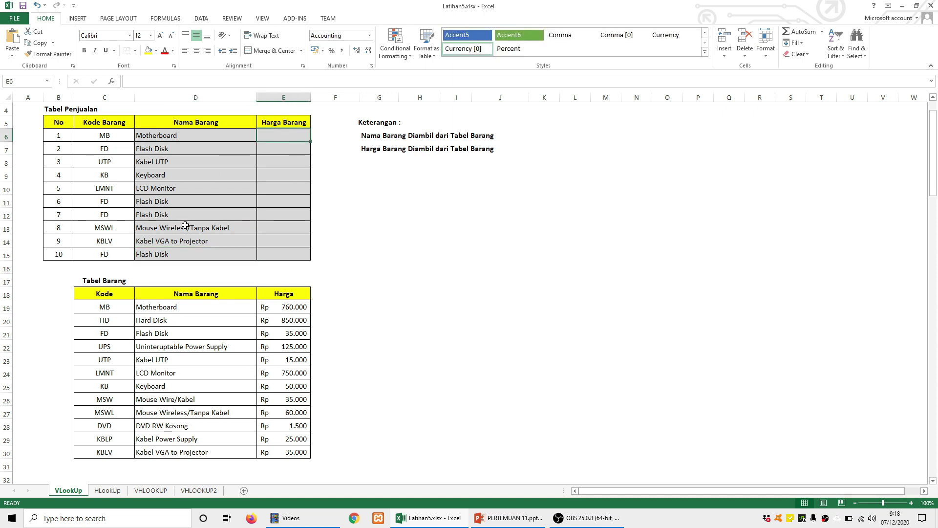
pyautogui.moveTo(90, 300)
pyautogui.mouseDown()
pyautogui.moveTo(183, 306)
pyautogui.moveTo(283, 452)
pyautogui.mouseUp()
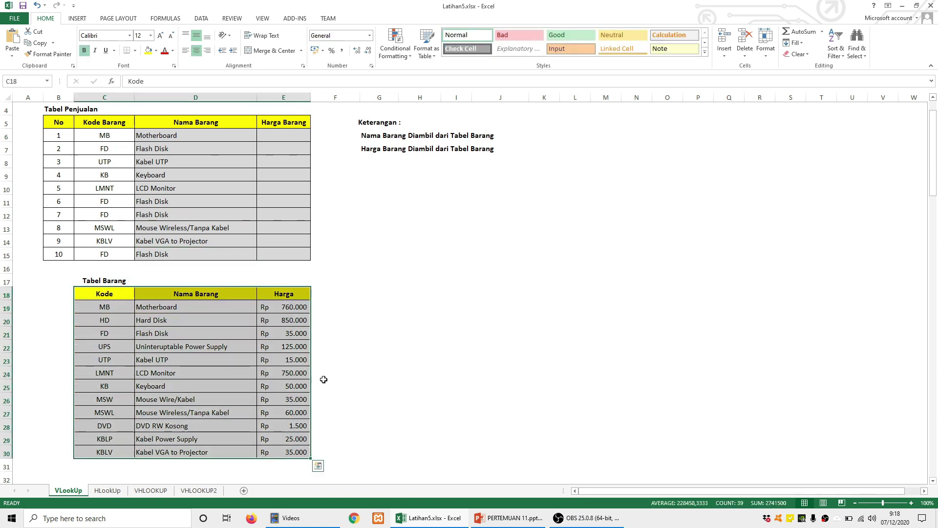
pyautogui.click(375, 303)
pyautogui.click(286, 135)
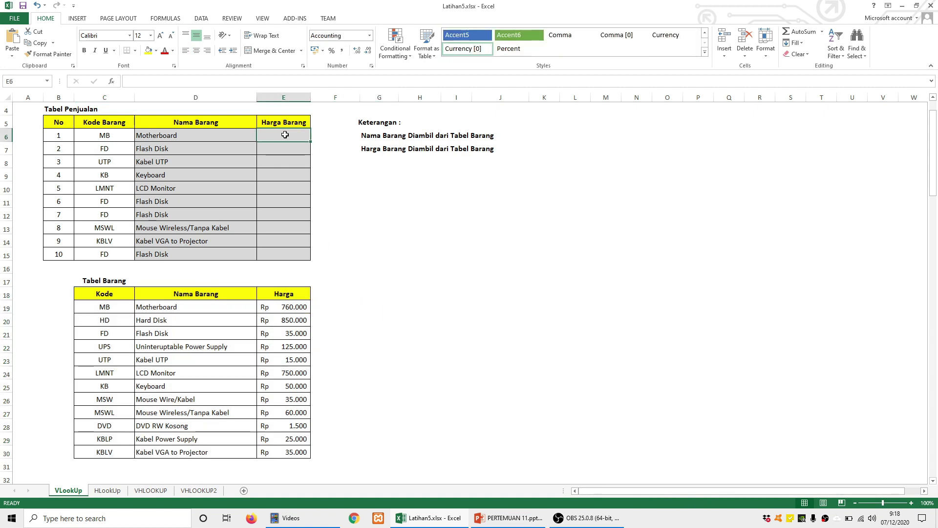
pyautogui.write('=')
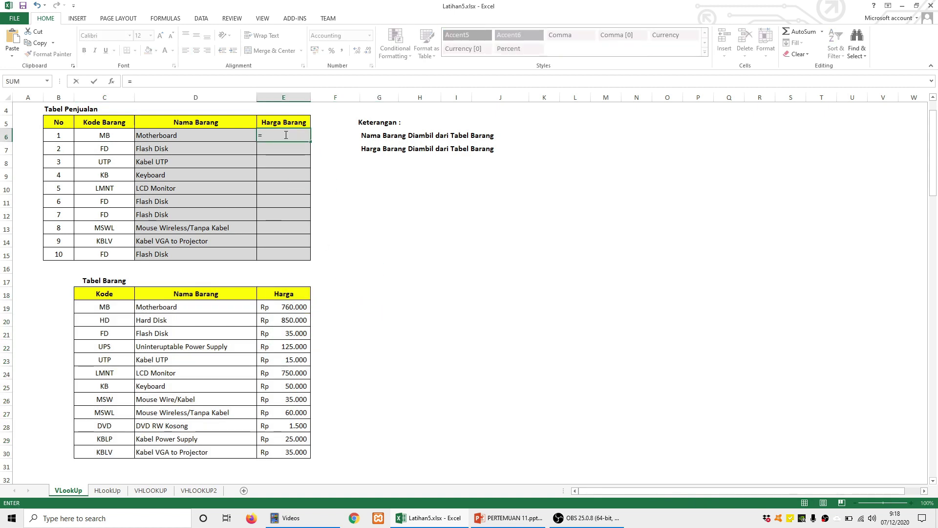
pyautogui.write('vlo')
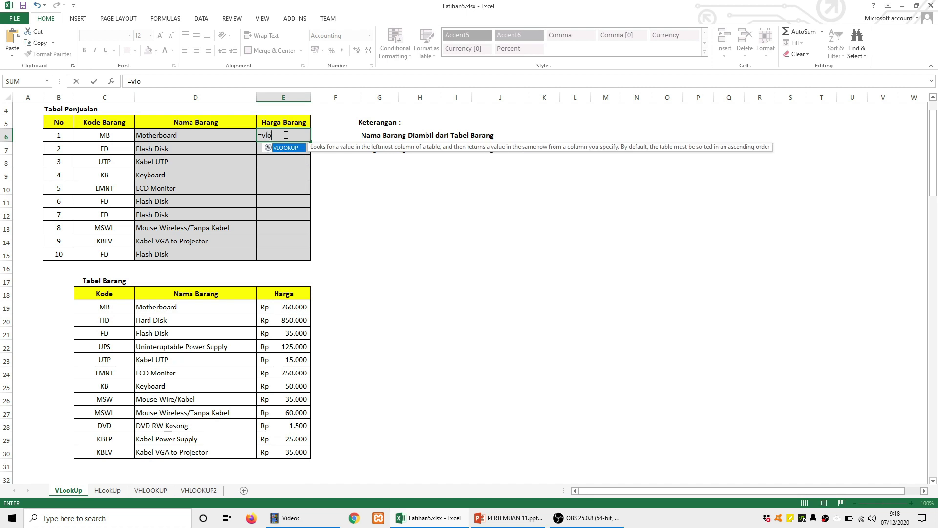
pyautogui.press('Tab')
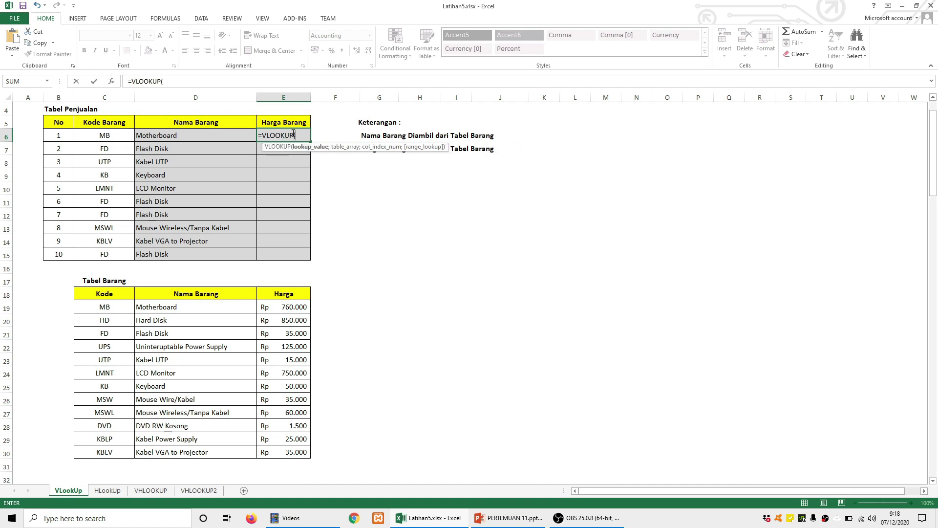
pyautogui.click(106, 136)
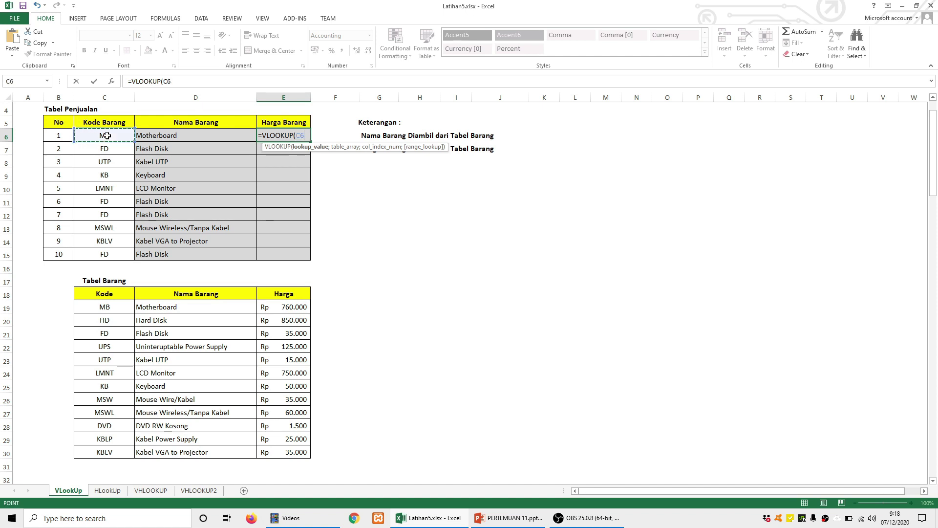
pyautogui.write(';')
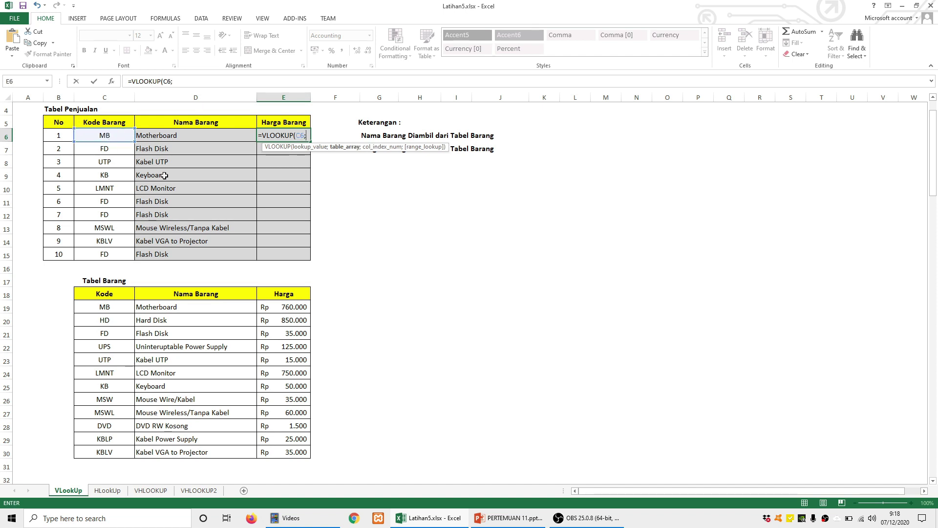
# Complete the E6 formula with the absolute table range $C$18:$E$30, column index 3 and false.
pyautogui.click(103, 295)
pyautogui.moveTo(137, 297); pyautogui.dragTo(299, 452)
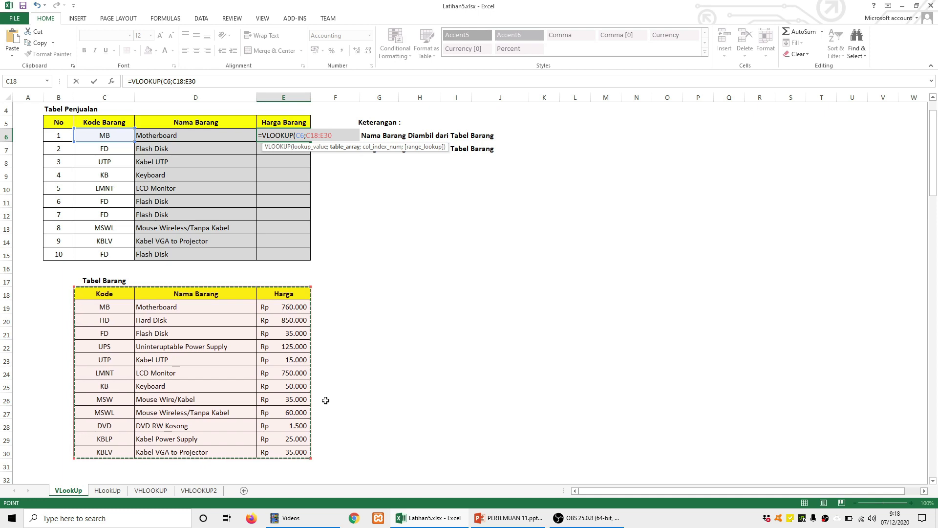
pyautogui.press('F4')
pyautogui.write(';')
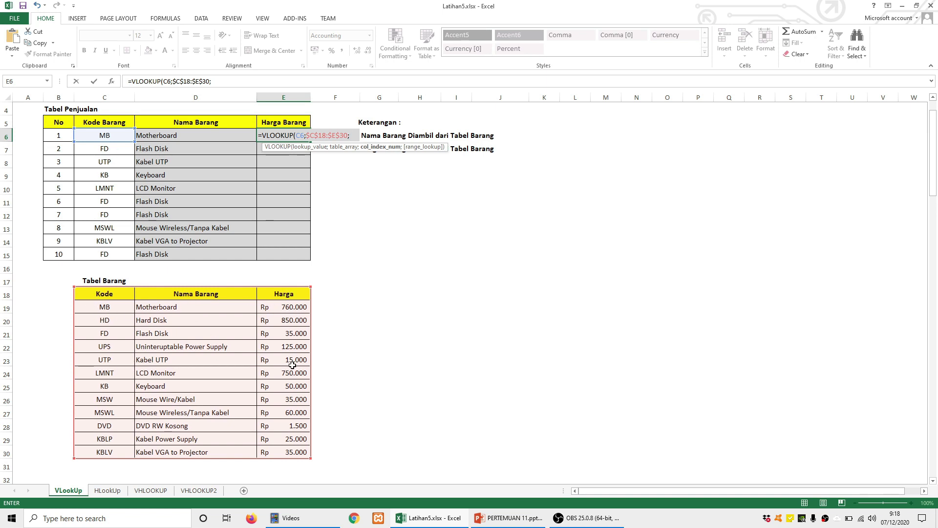
pyautogui.write('3;false')
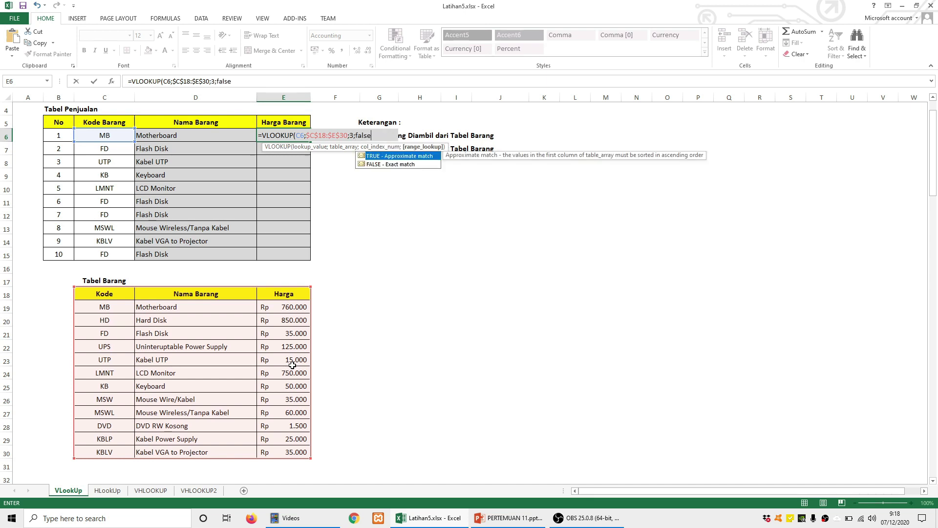
pyautogui.write(')')
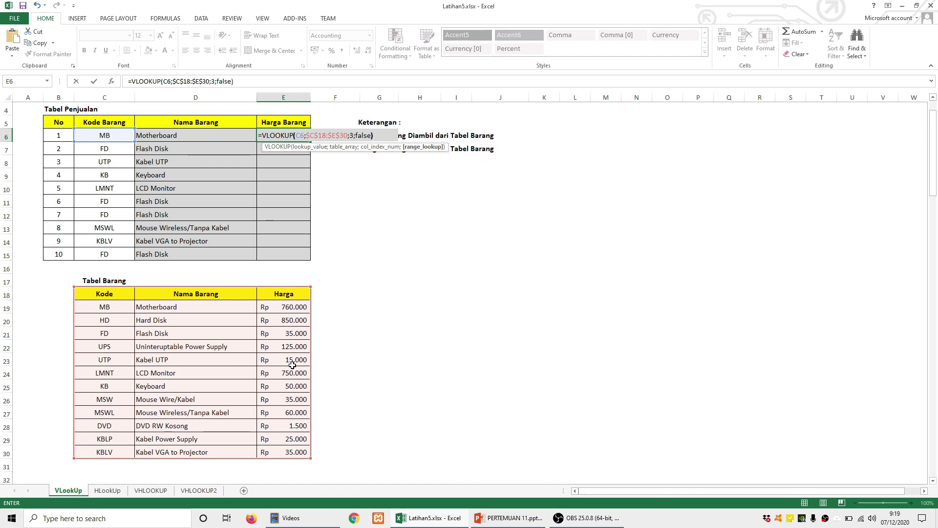
pyautogui.press('Return')
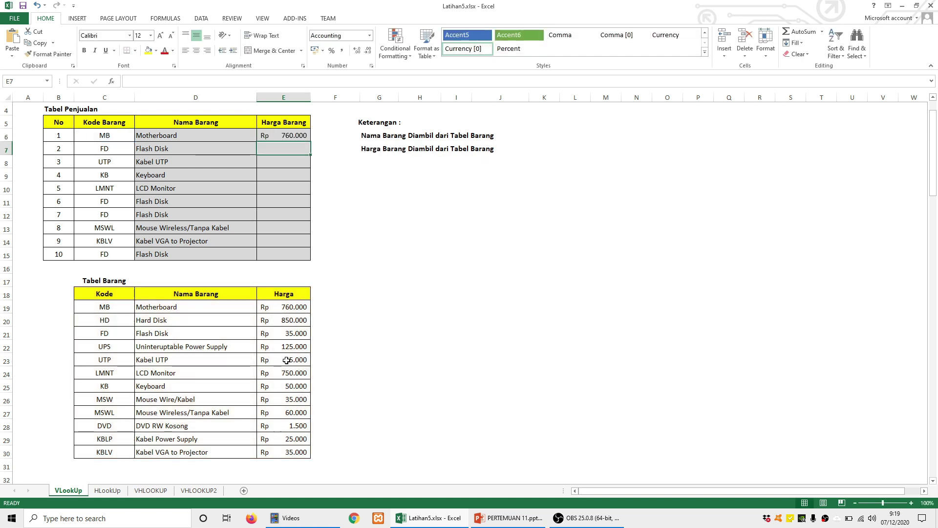
# Fill the price formula from E6 down through E15, and review the codes and names in Tabel Penjualan.
pyautogui.click(290, 135)
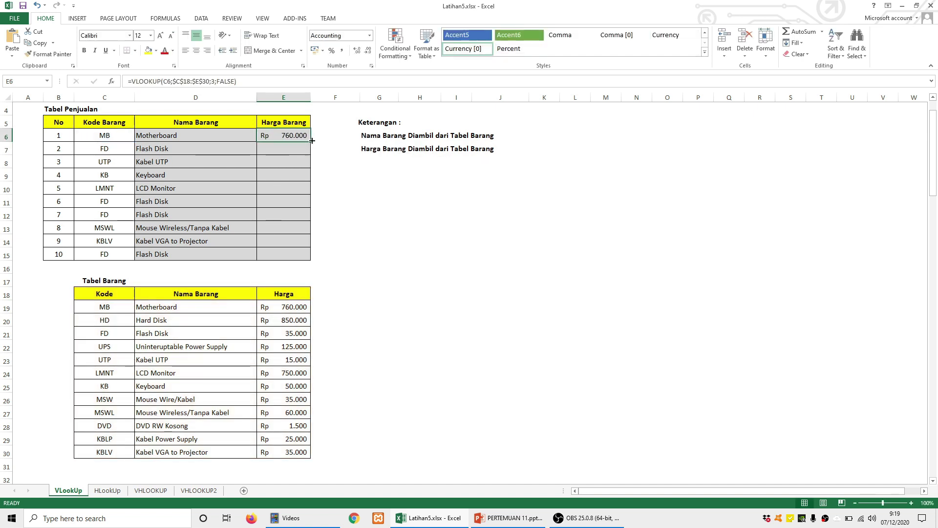
pyautogui.doubleClick(311, 140)
pyautogui.click(378, 230)
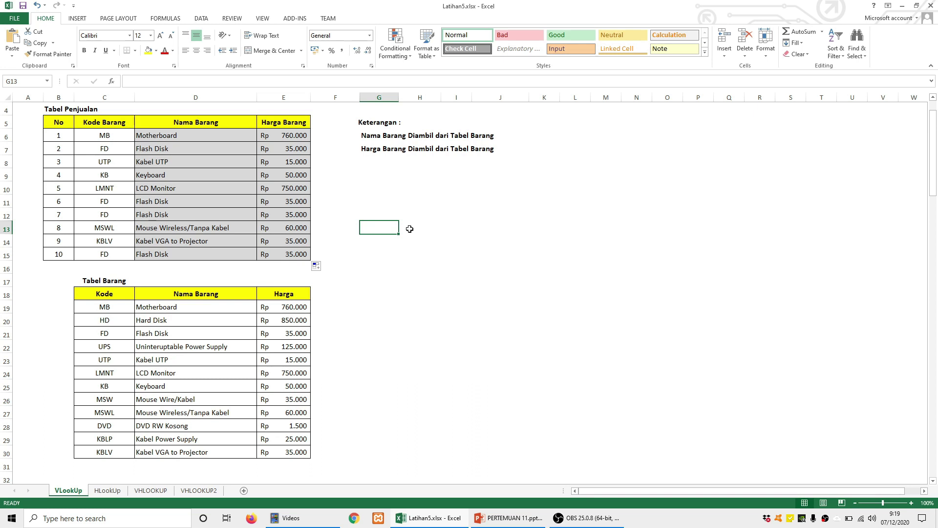
pyautogui.moveTo(59, 137); pyautogui.dragTo(107, 255)
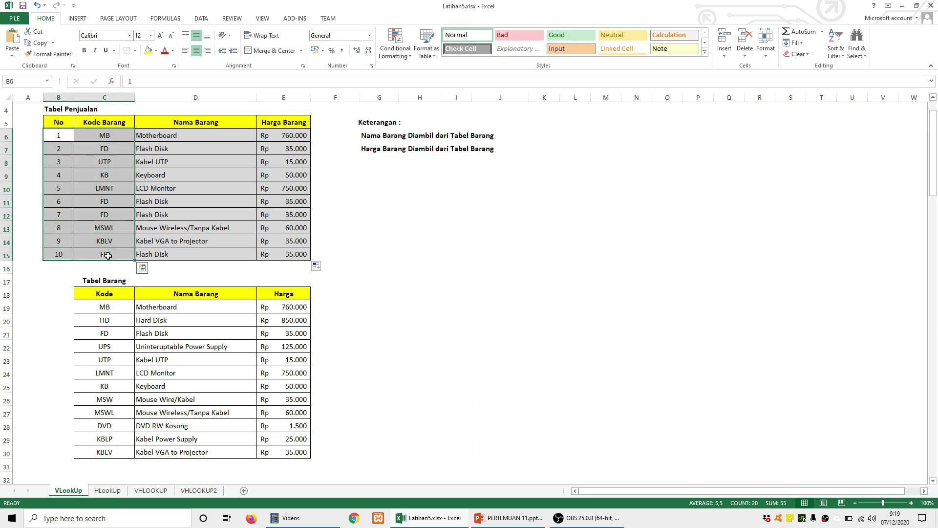
pyautogui.click(187, 189)
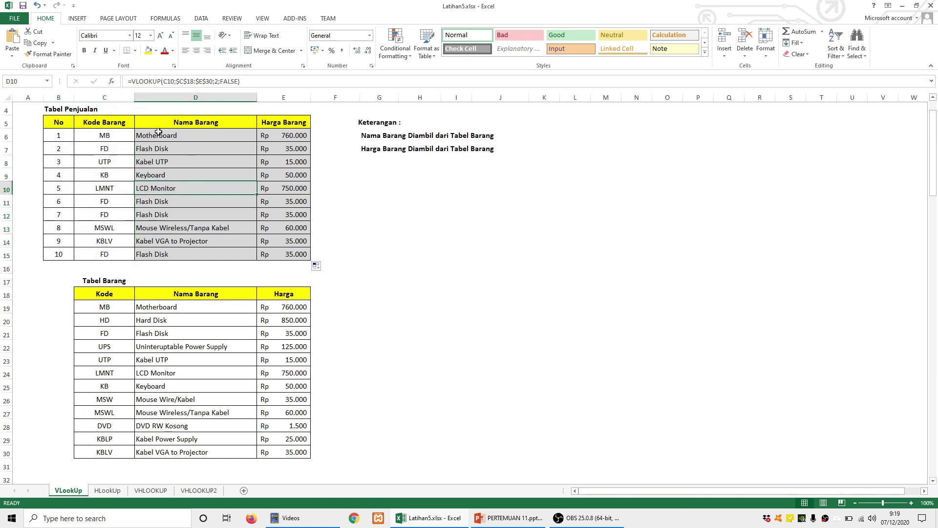
pyautogui.click(155, 135)
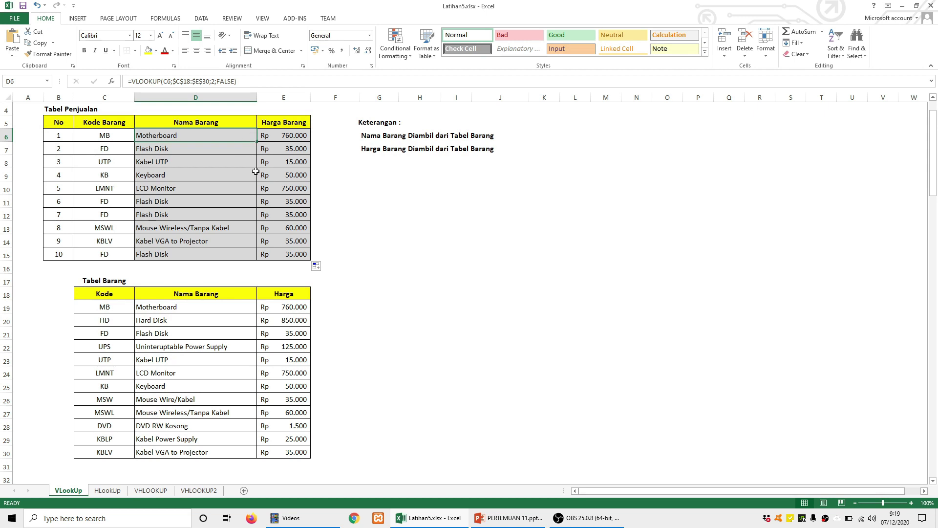
pyautogui.click(377, 215)
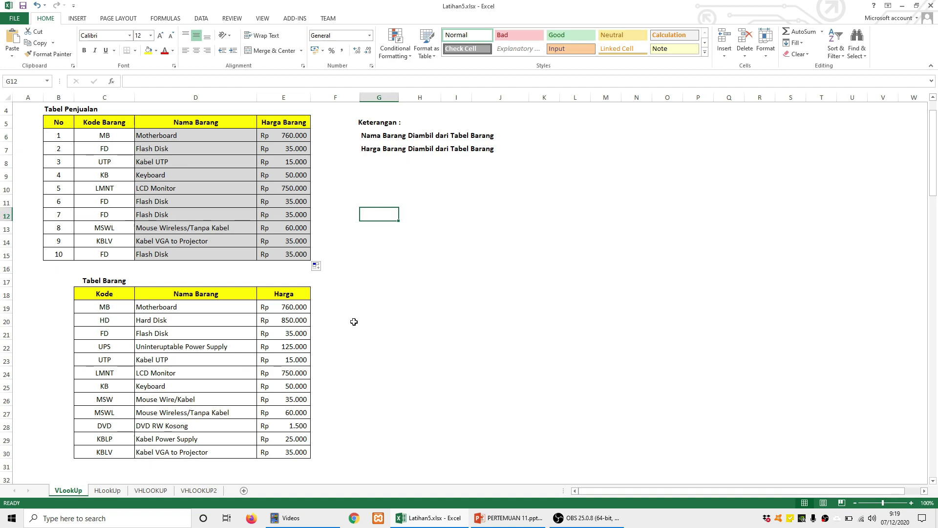
# Switch to the HLookUp sheet and examine the horizontal KODE BARANG table in B13:G16.
pyautogui.click(105, 490)
pyautogui.click(704, 260)
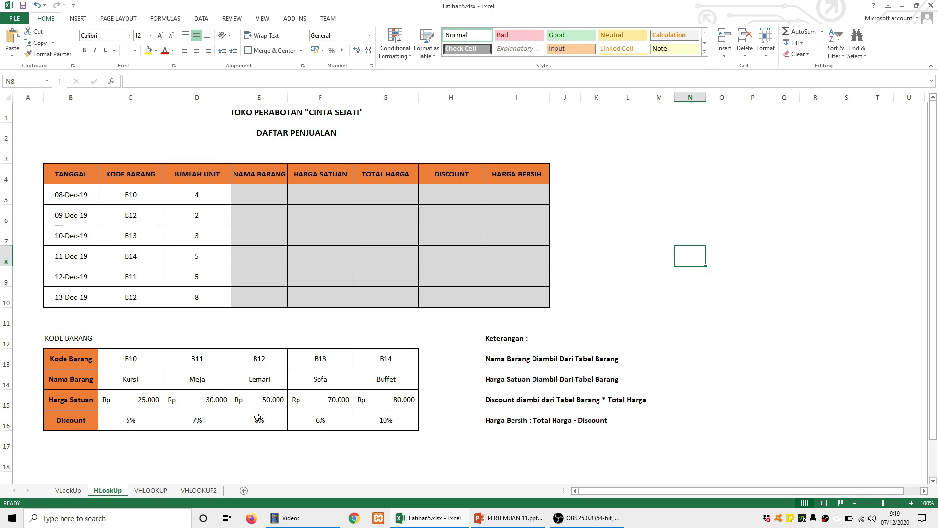
pyautogui.moveTo(67, 362); pyautogui.dragTo(386, 419)
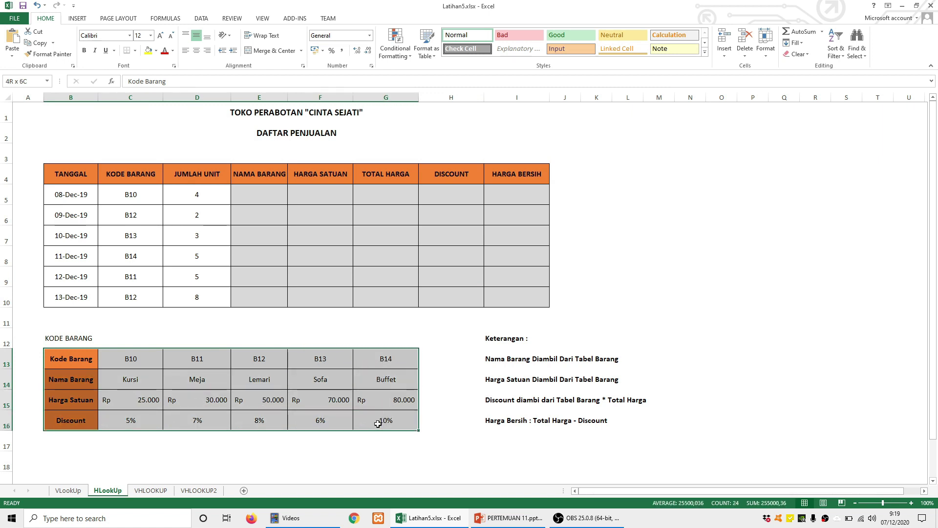
pyautogui.click(469, 343)
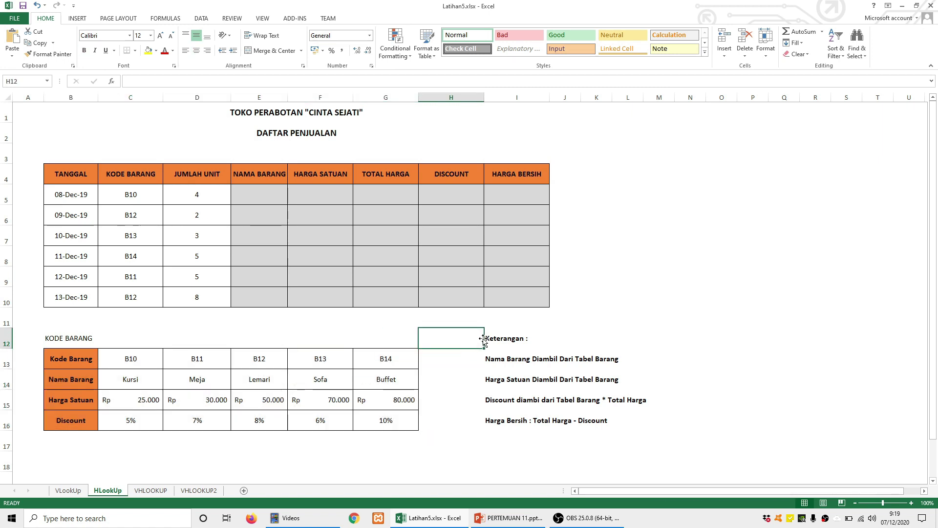
# Examine how the item codes in Daftar Penjualan correspond to the codes and names laid out across the KODE BARANG table.
pyautogui.click(260, 195)
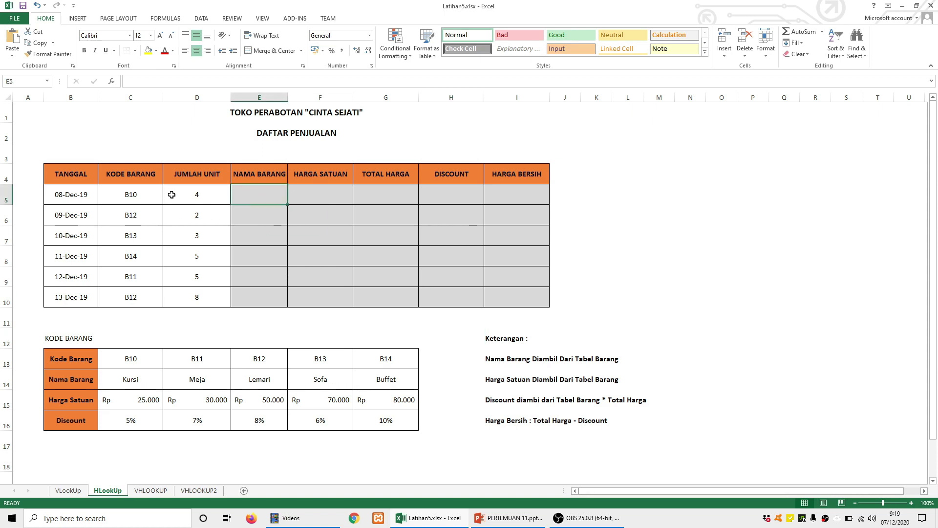
pyautogui.click(131, 195)
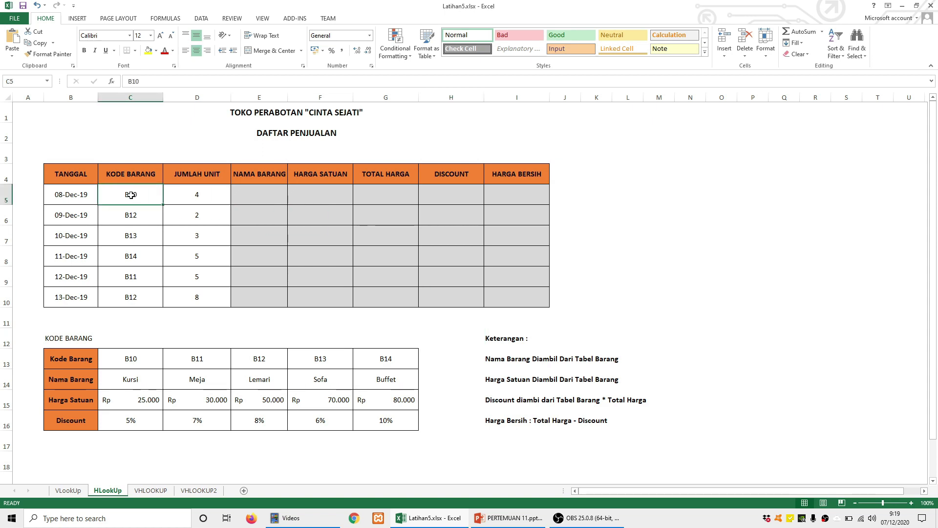
pyautogui.click(260, 195)
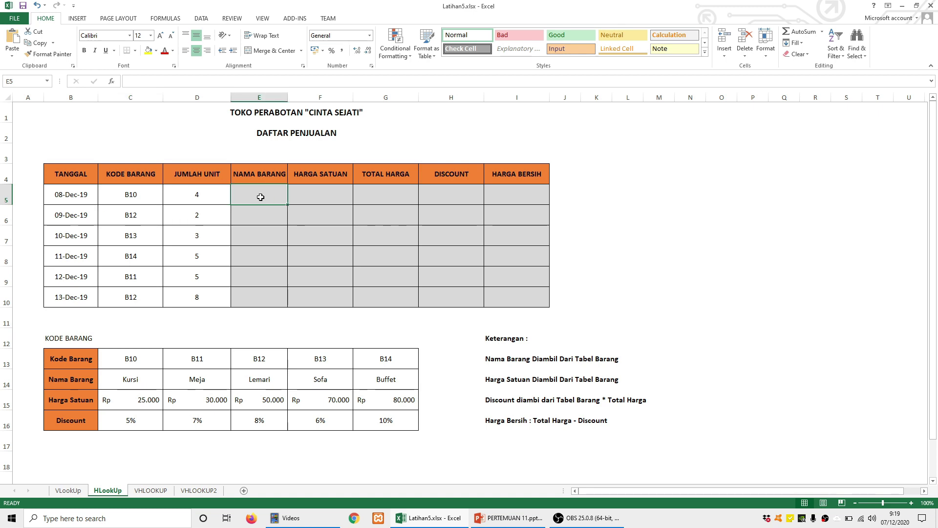
pyautogui.moveTo(78, 360); pyautogui.dragTo(195, 363)
pyautogui.click(238, 375)
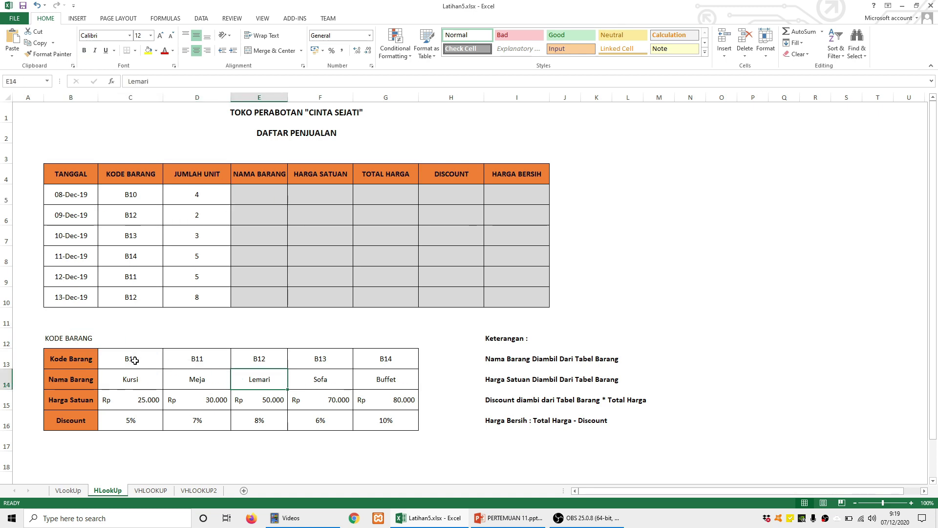
pyautogui.click(134, 361)
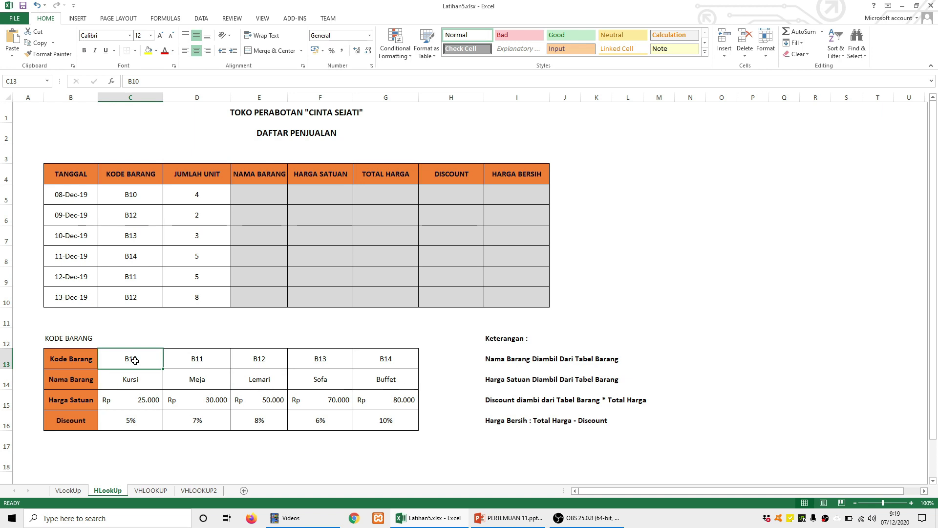
pyautogui.click(202, 361)
pyautogui.click(201, 377)
pyautogui.click(240, 361)
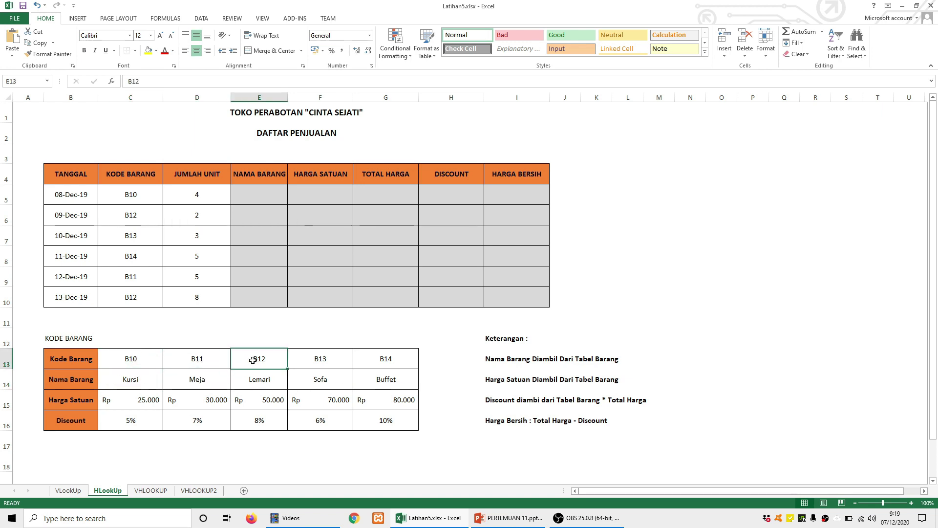
# Examine the names listed under codes B12, B13 and B10 in the KODE BARANG table against the first sales row's code.
pyautogui.click(257, 374)
pyautogui.click(320, 361)
pyautogui.click(327, 380)
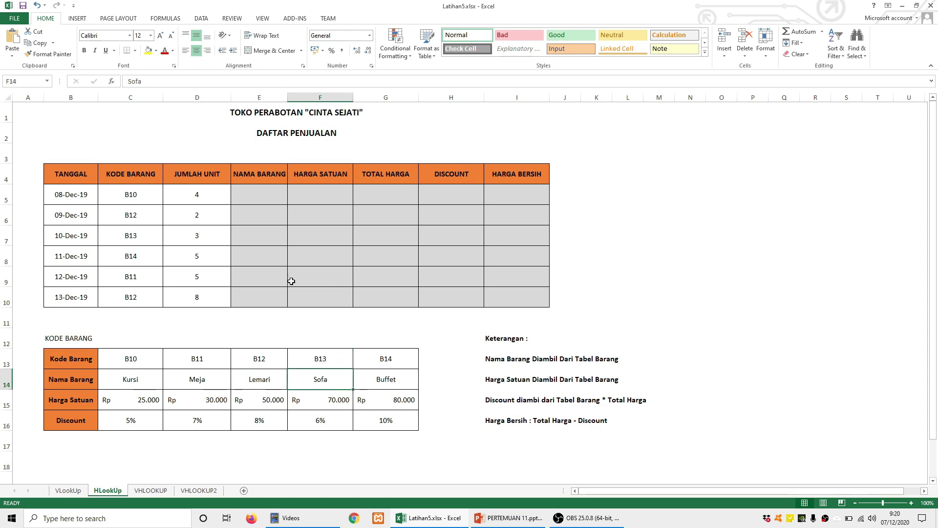
pyautogui.click(130, 196)
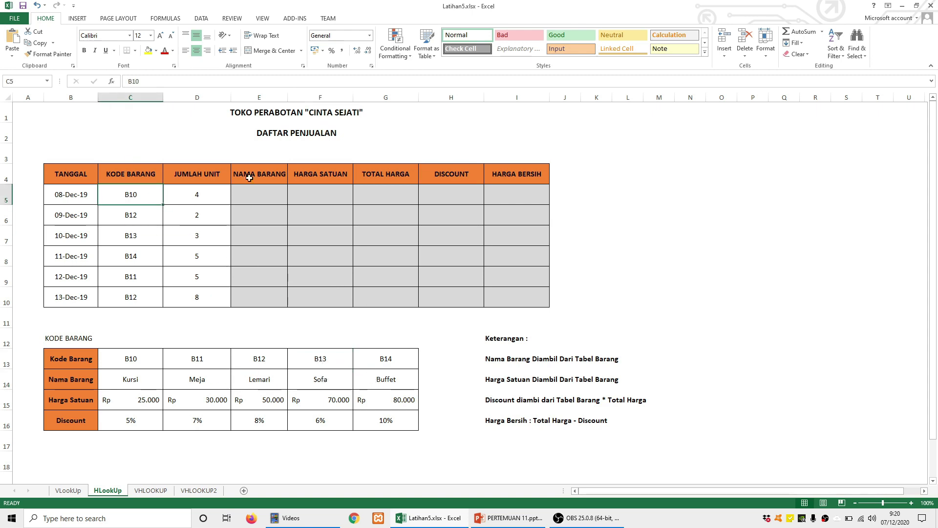
pyautogui.click(261, 194)
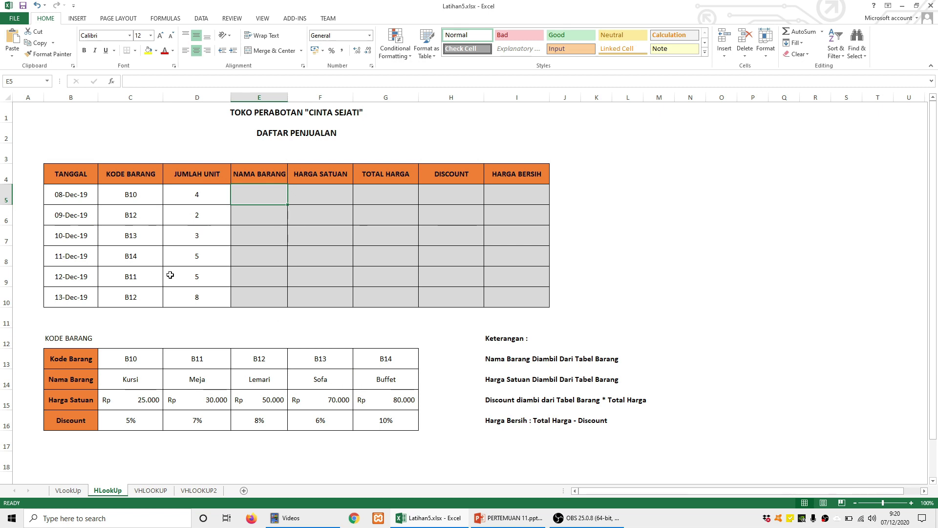
pyautogui.click(141, 381)
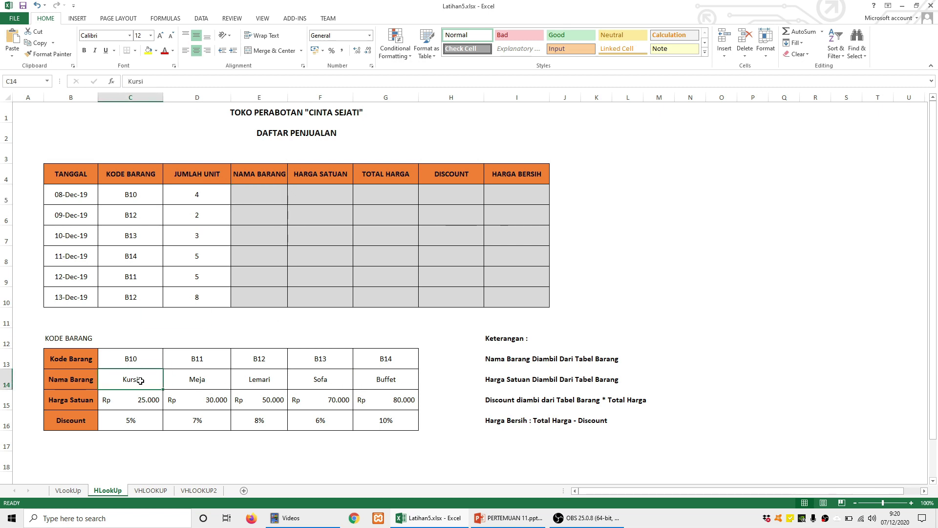
# Start an HLOOKUP formula in E5 under NAMA BARANG with the item code in C5 as the lookup value.
pyautogui.click(269, 191)
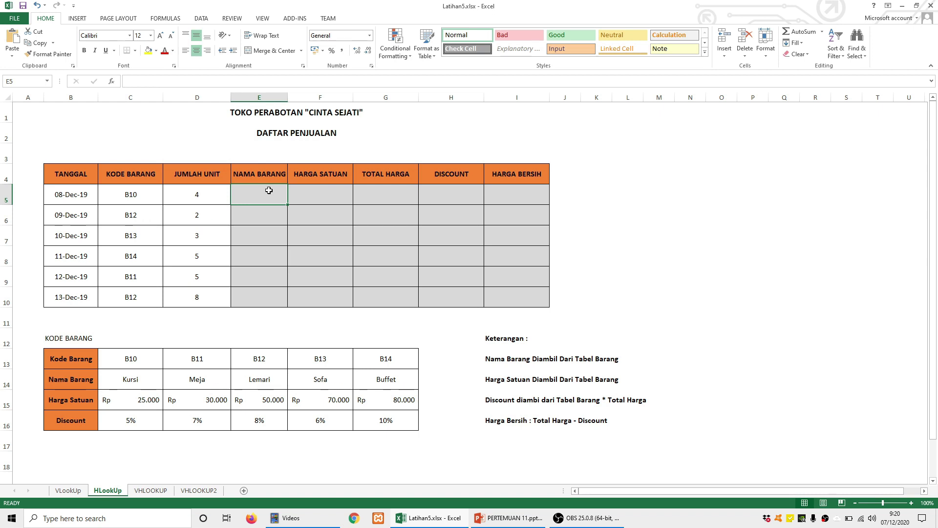
pyautogui.write('=v')
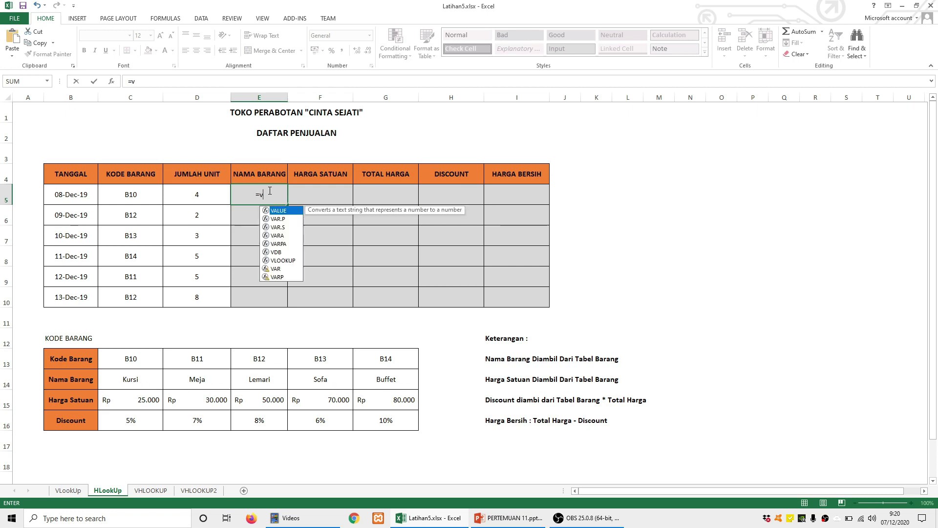
pyautogui.press('BackSpace')
pyautogui.write('hl')
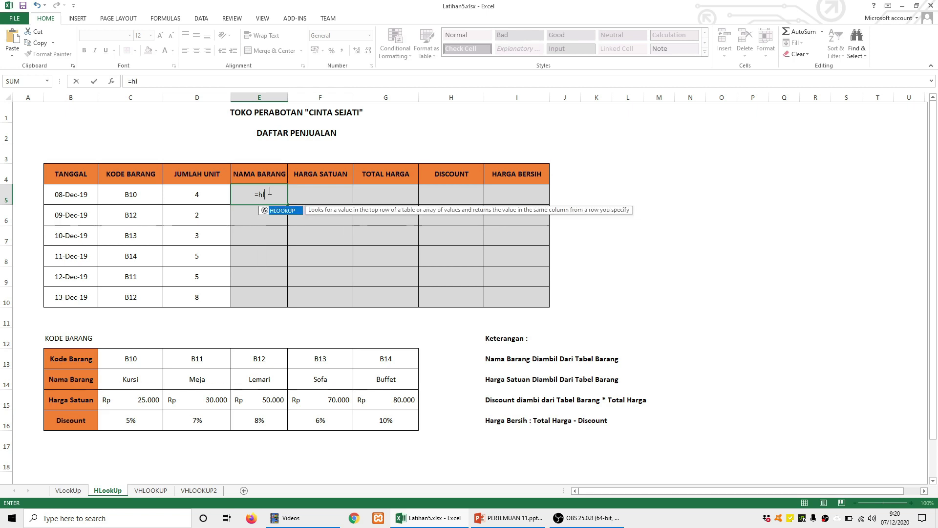
pyautogui.press('Tab')
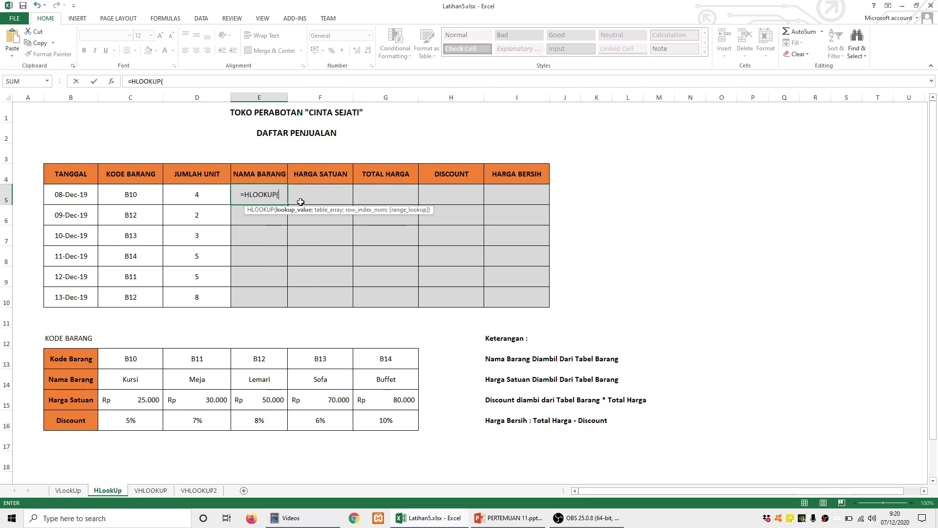
pyautogui.click(131, 197)
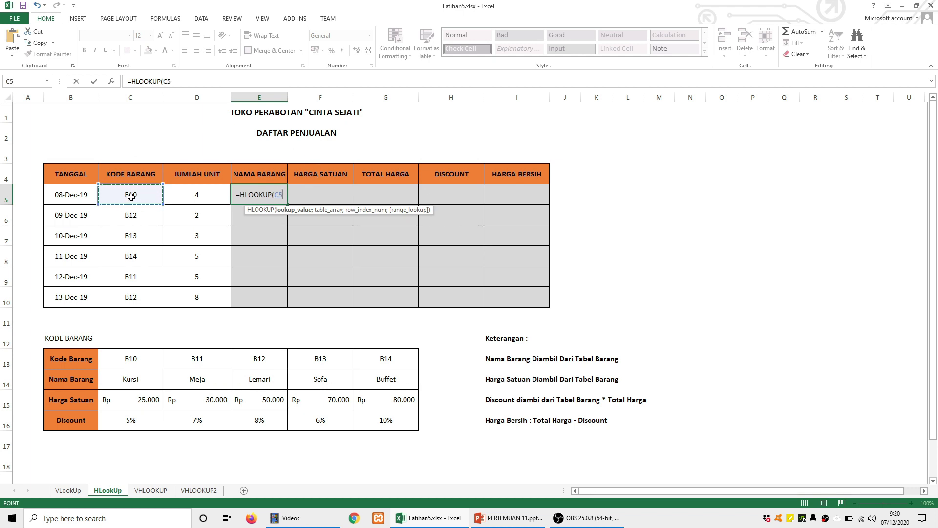
pyautogui.write(';')
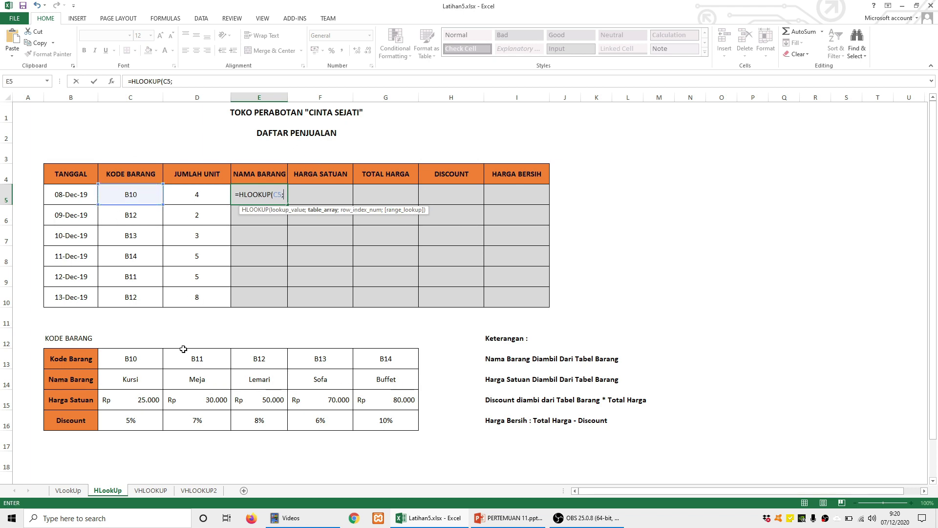
# Complete the E5 formula with the absolute range $B$13:$G$16, row index 2 and false, and fill it down through E10.
pyautogui.moveTo(62, 360); pyautogui.dragTo(371, 426)
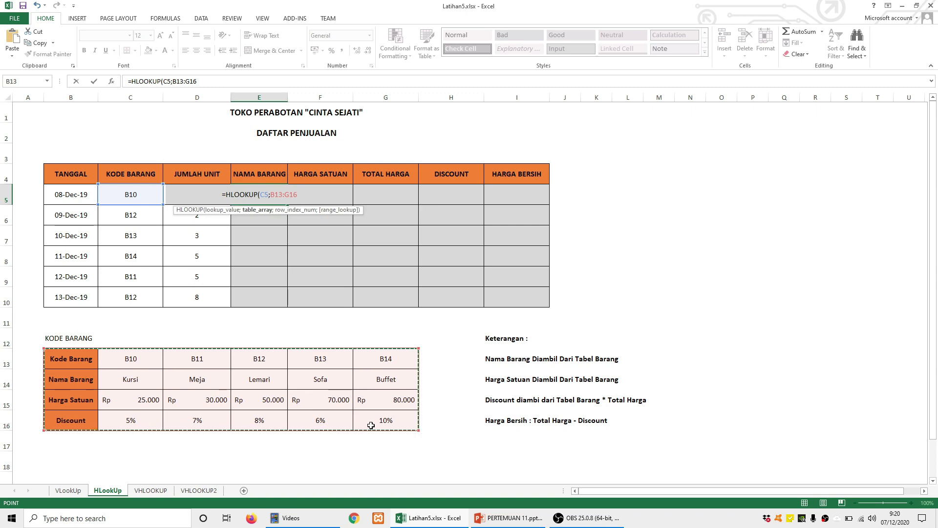
pyautogui.press('F4')
pyautogui.write(';')
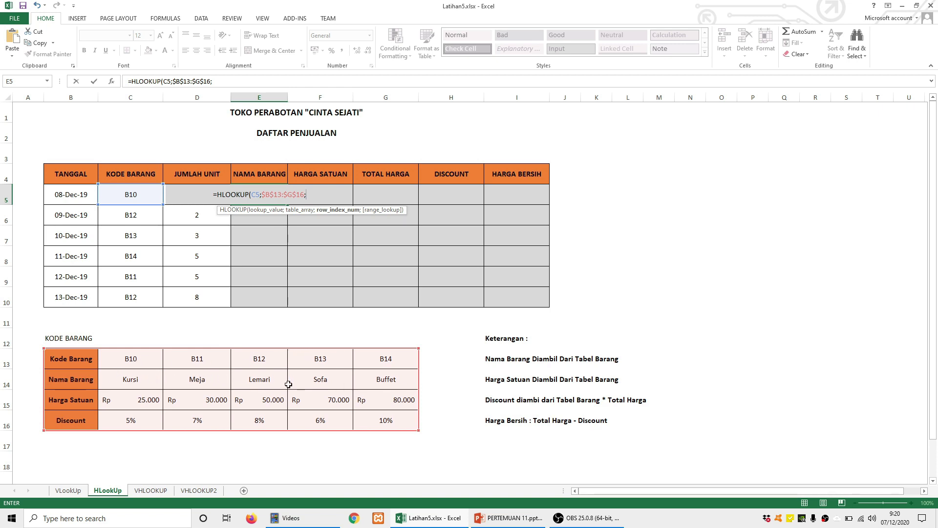
pyautogui.write('2')
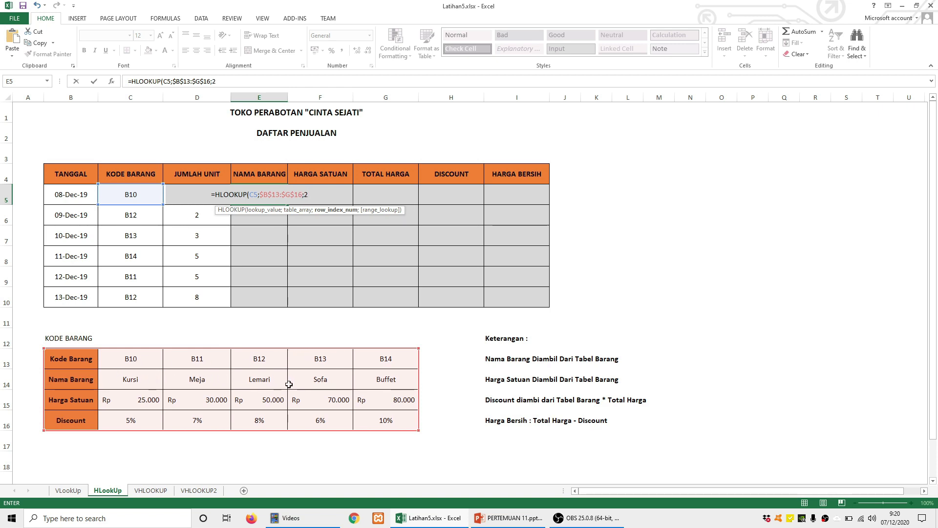
pyautogui.write(';false')
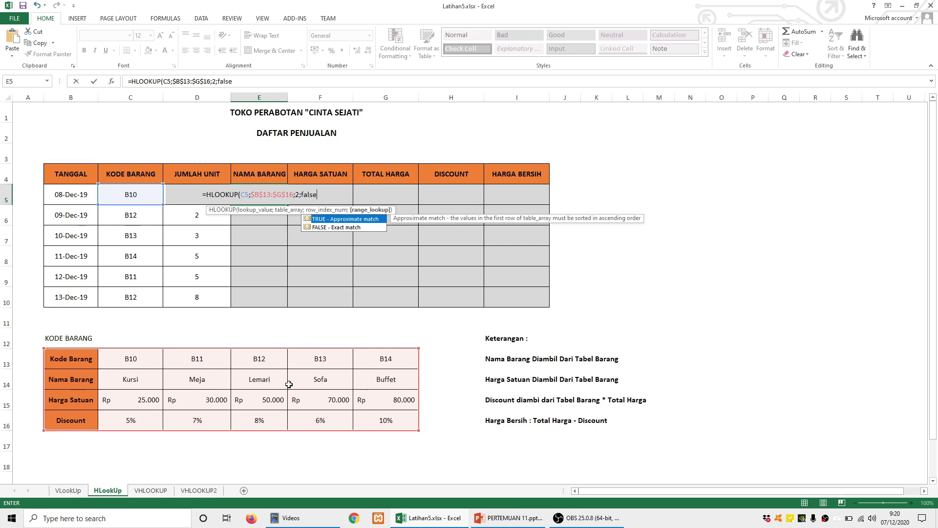
pyautogui.write(')')
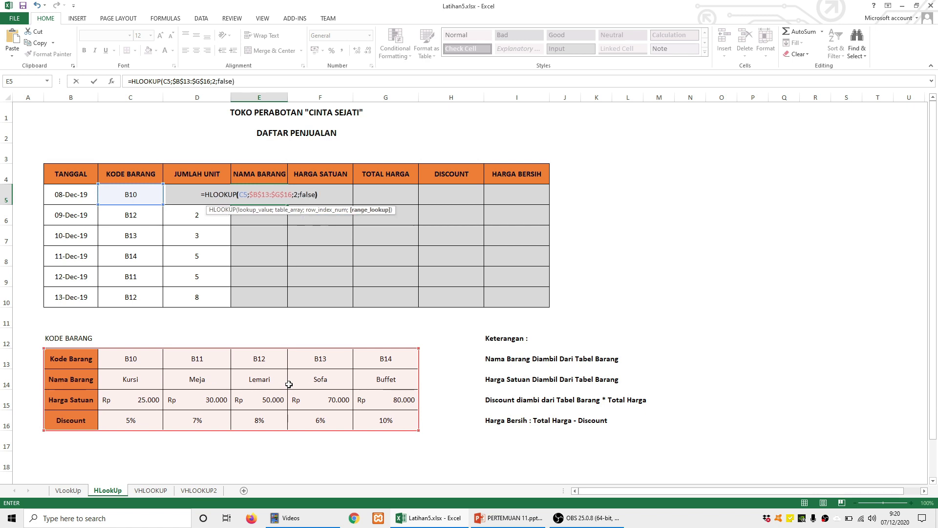
pyautogui.press('Return')
pyautogui.click(256, 194)
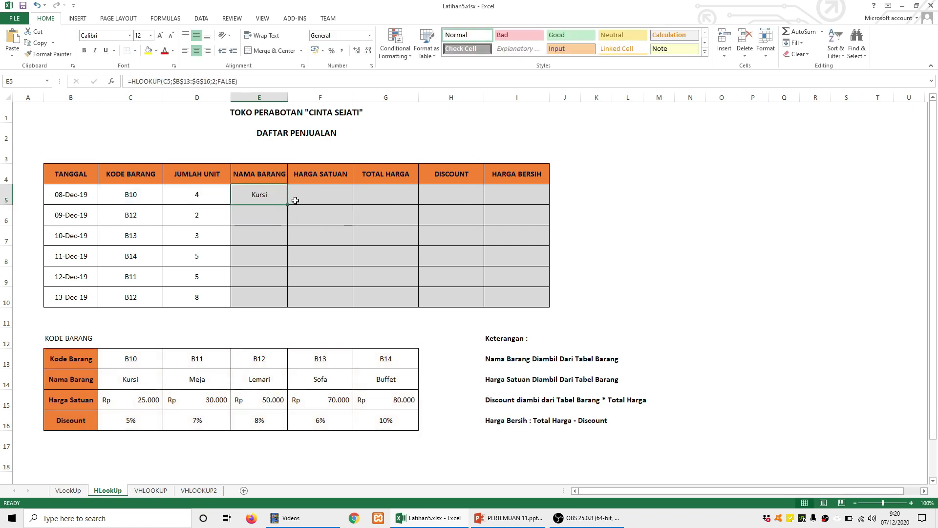
pyautogui.doubleClick(288, 204)
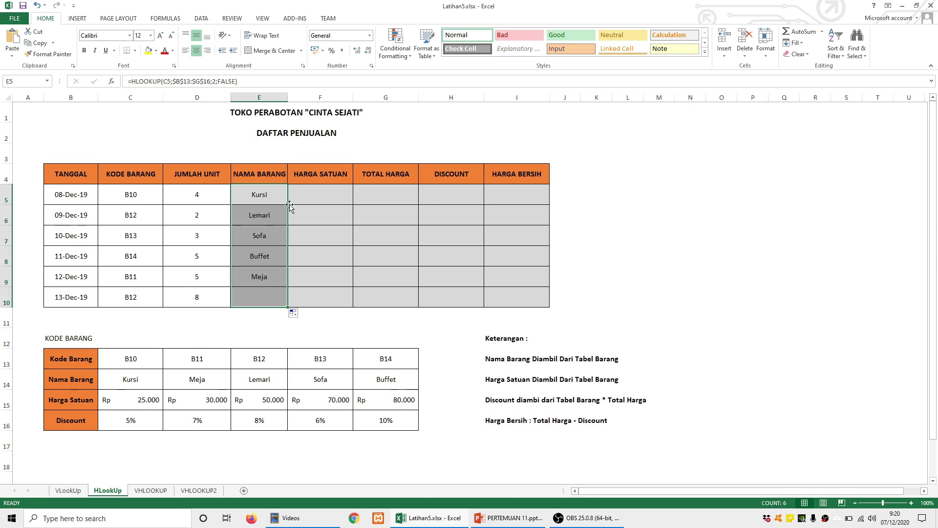
# Start an HLOOKUP formula in F5 under HARGA SATUAN with the item code in C5 as the lookup value.
pyautogui.click(318, 197)
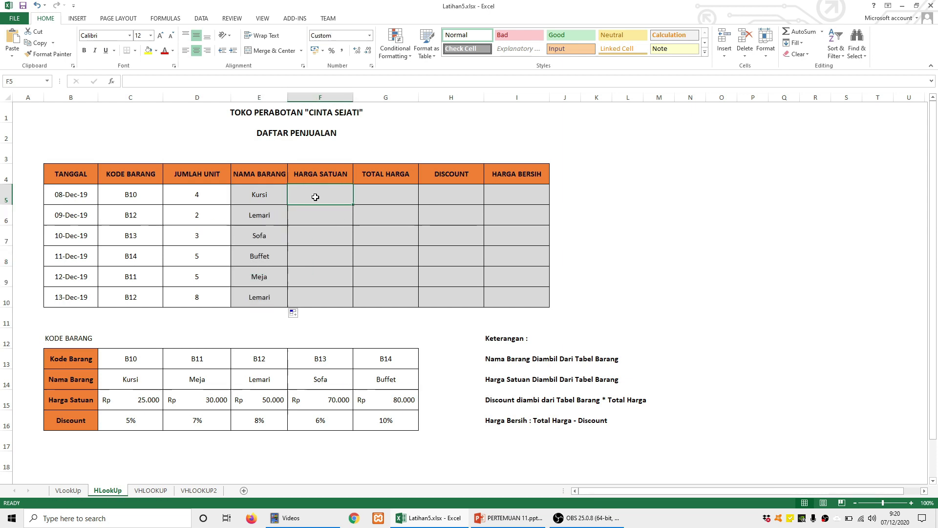
pyautogui.click(141, 400)
pyautogui.click(265, 192)
pyautogui.click(310, 195)
pyautogui.write('=hl')
pyautogui.press('Tab')
pyautogui.click(135, 194)
pyautogui.write(';')
# Complete the F5 formula with the absolute range $B$13:$G$16, row index 3 and false, and fill it down through F10.
pyautogui.moveTo(69, 359); pyautogui.dragTo(392, 427)
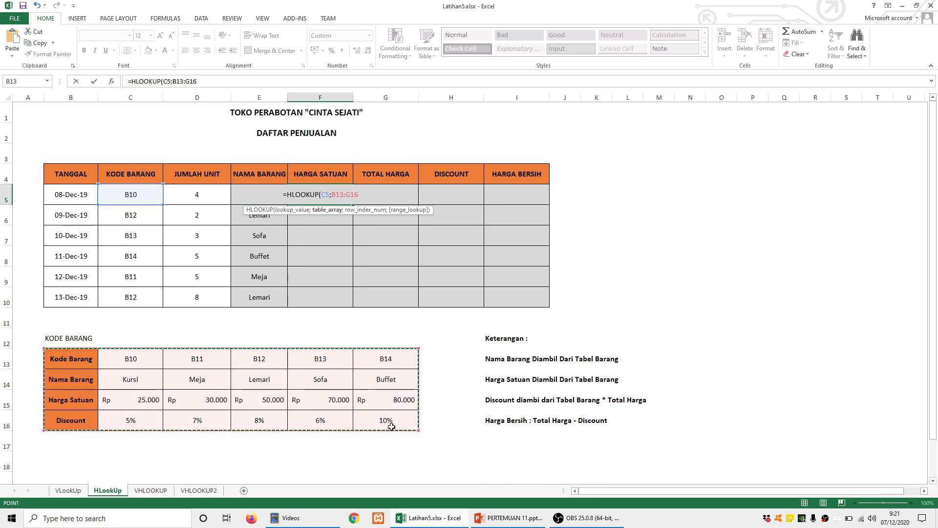
pyautogui.press('F4')
pyautogui.write(';')
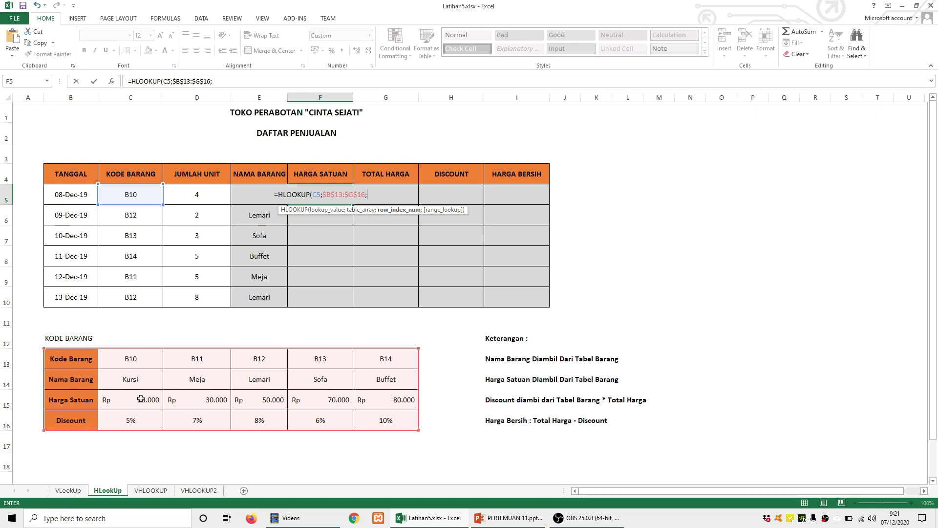
pyautogui.write('3')
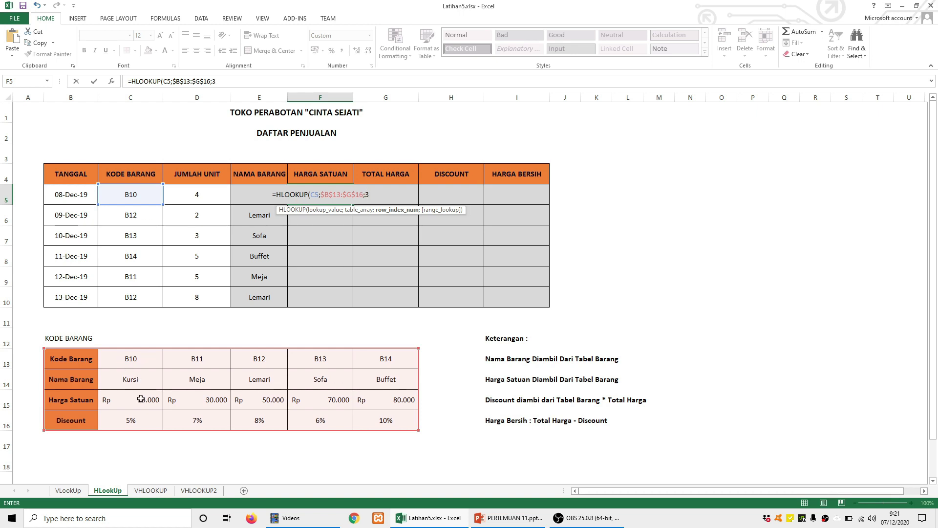
pyautogui.write(';false')
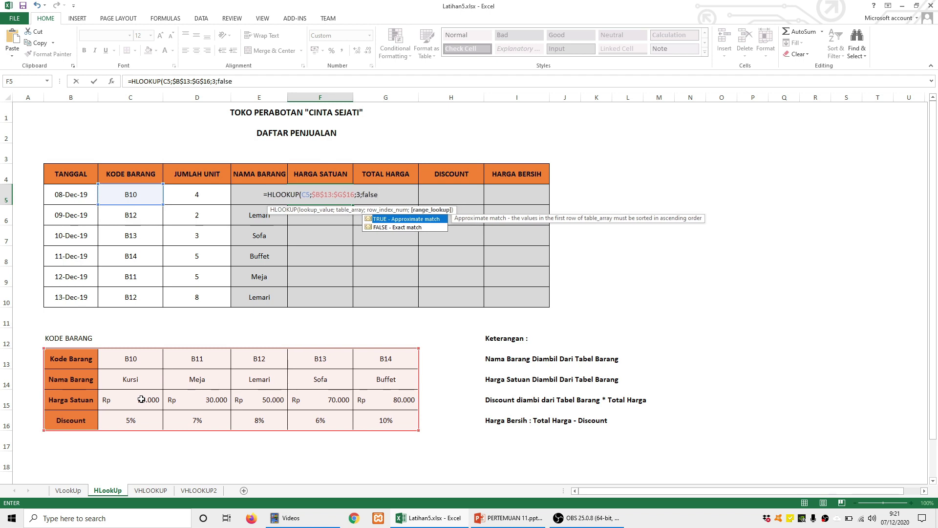
pyautogui.press('Return')
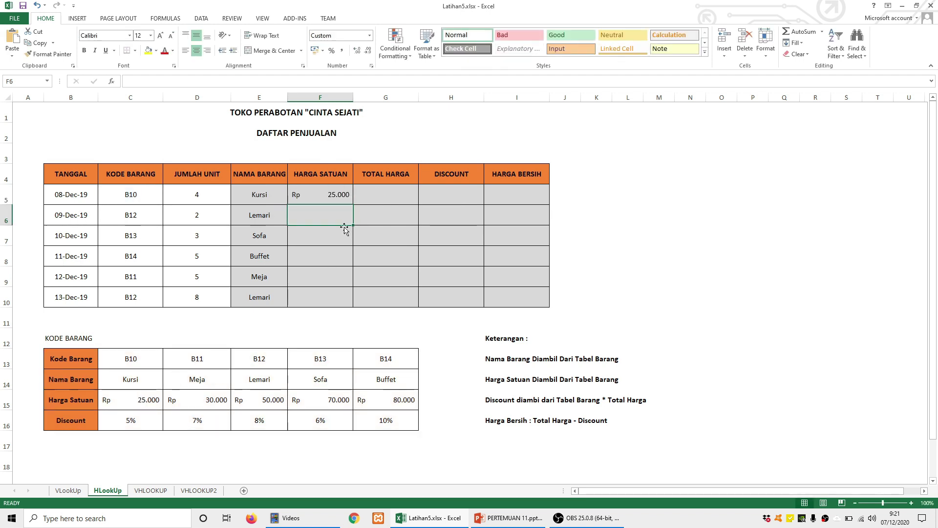
pyautogui.click(345, 198)
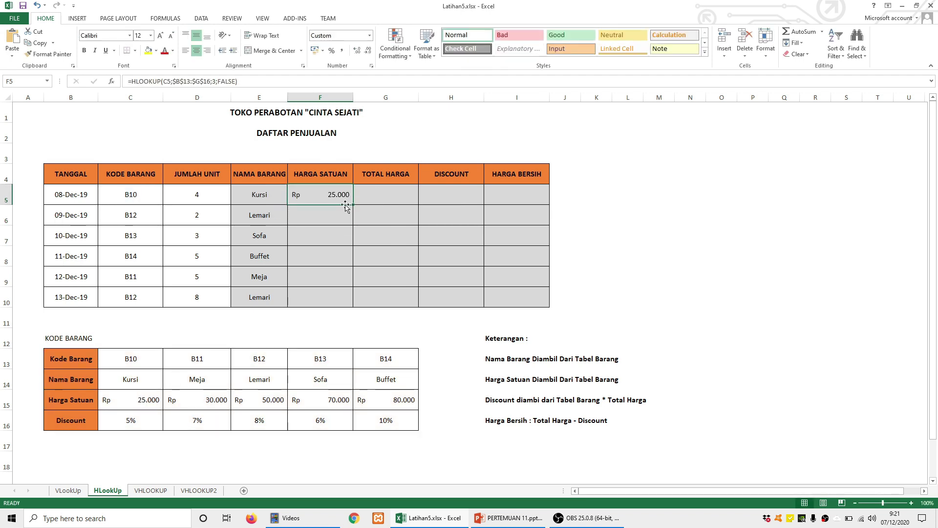
pyautogui.doubleClick(354, 204)
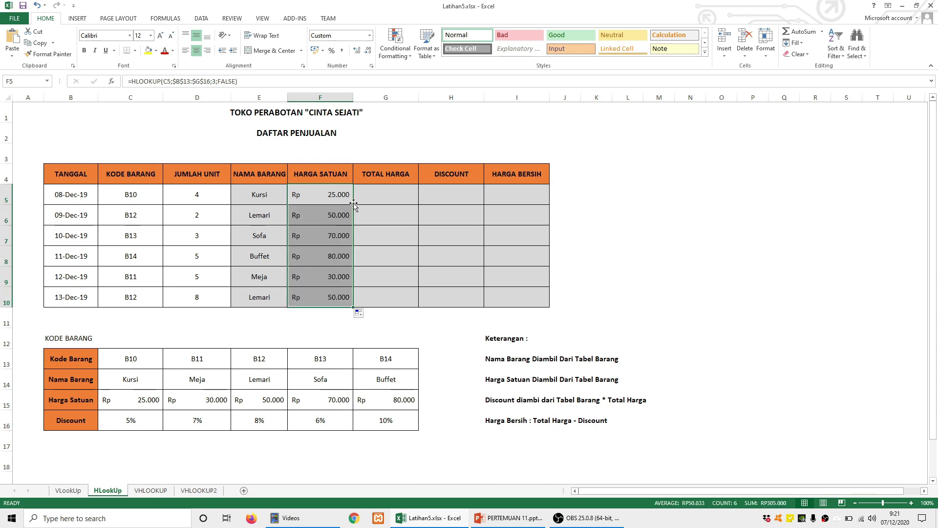
# Calculate TOTAL HARGA in G5 as unit price times quantity with =F5*D5, and fill it down through G10.
pyautogui.click(394, 196)
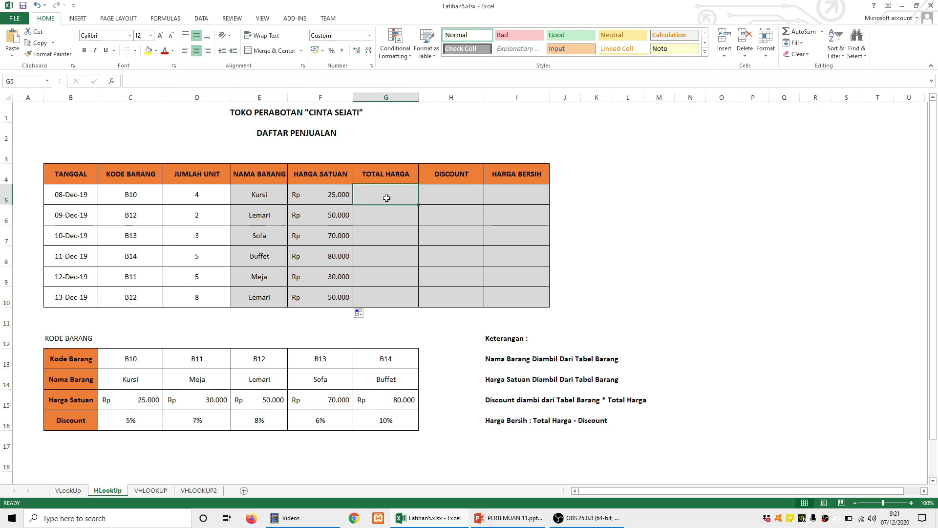
pyautogui.click(330, 197)
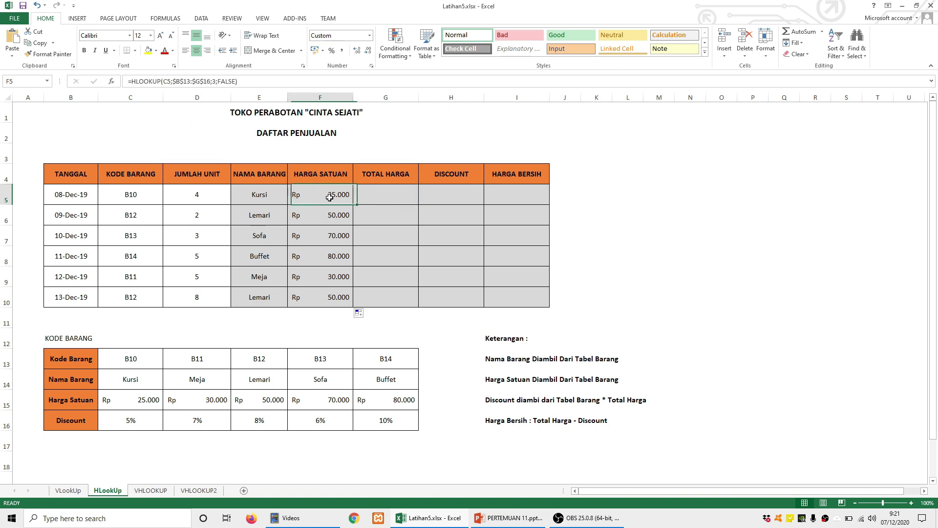
pyautogui.click(201, 199)
pyautogui.click(398, 195)
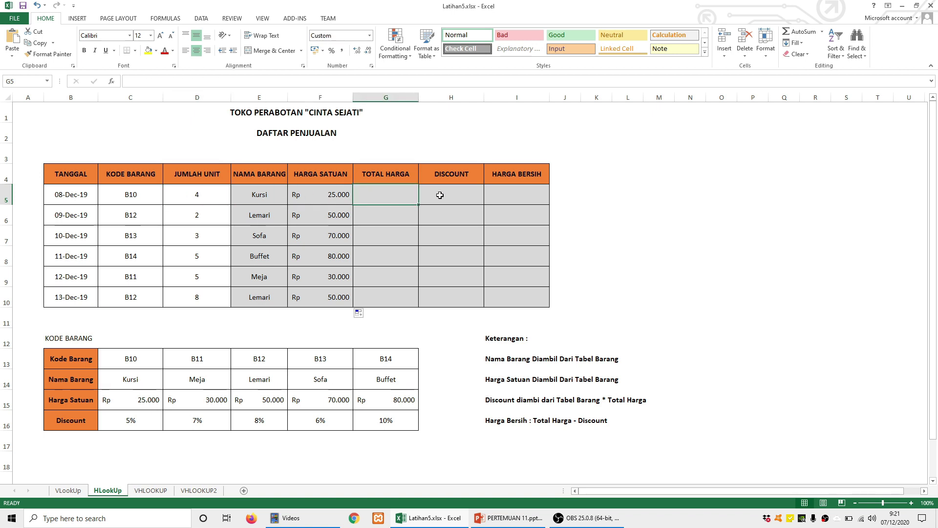
pyautogui.write('=')
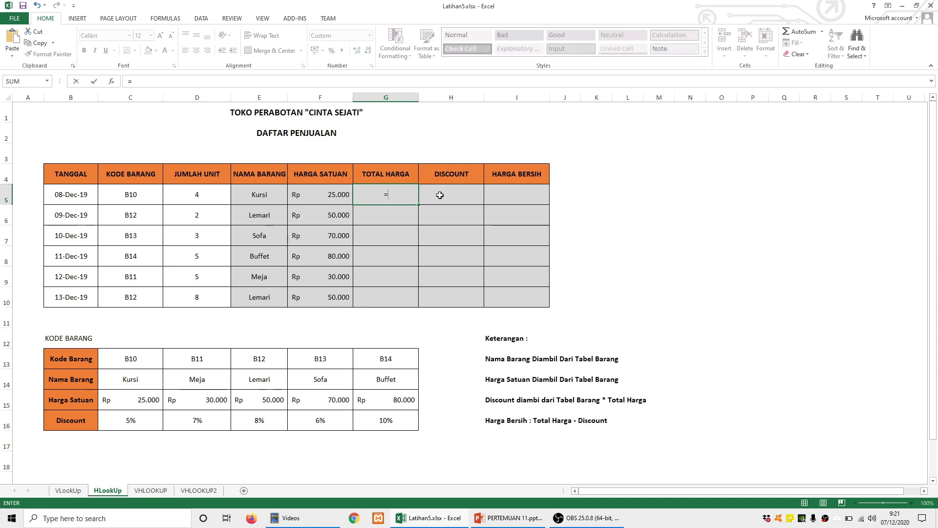
pyautogui.click(309, 190)
pyautogui.write('*')
pyautogui.click(194, 194)
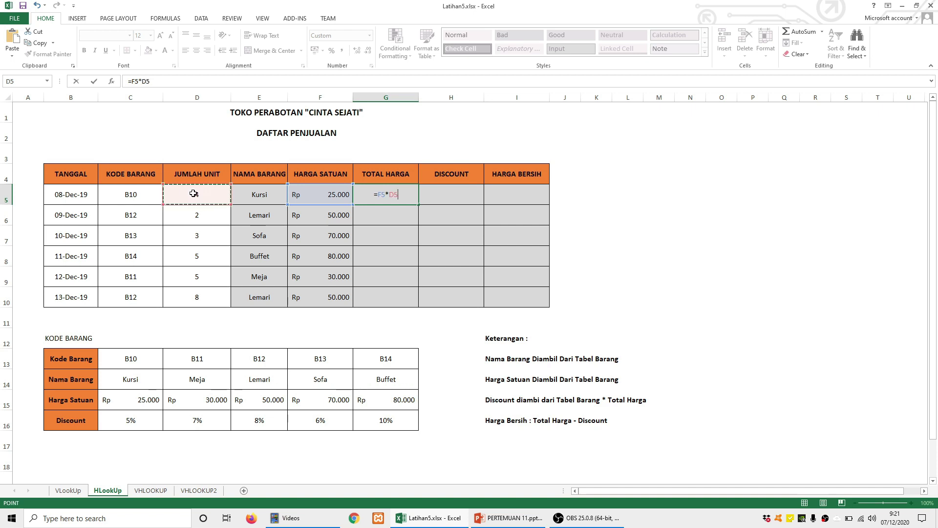
pyautogui.press('Return')
pyautogui.click(392, 200)
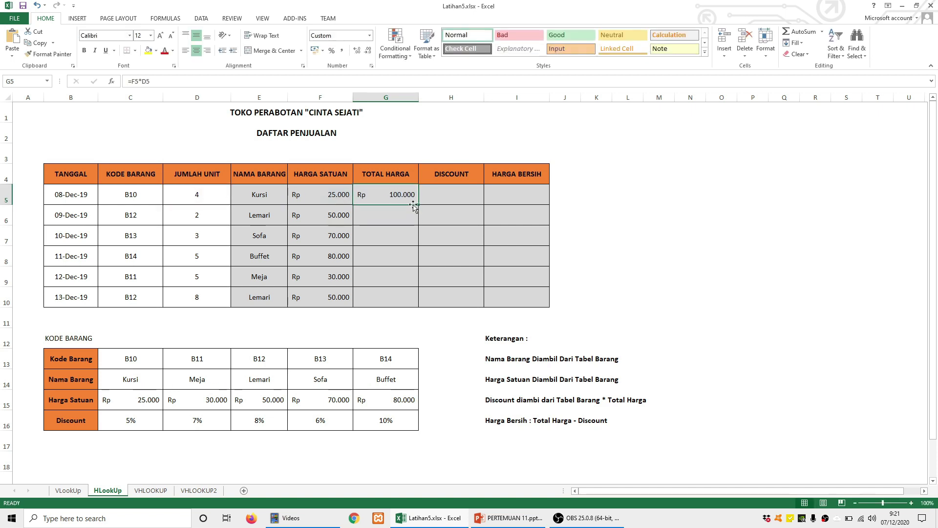
pyautogui.doubleClick(419, 206)
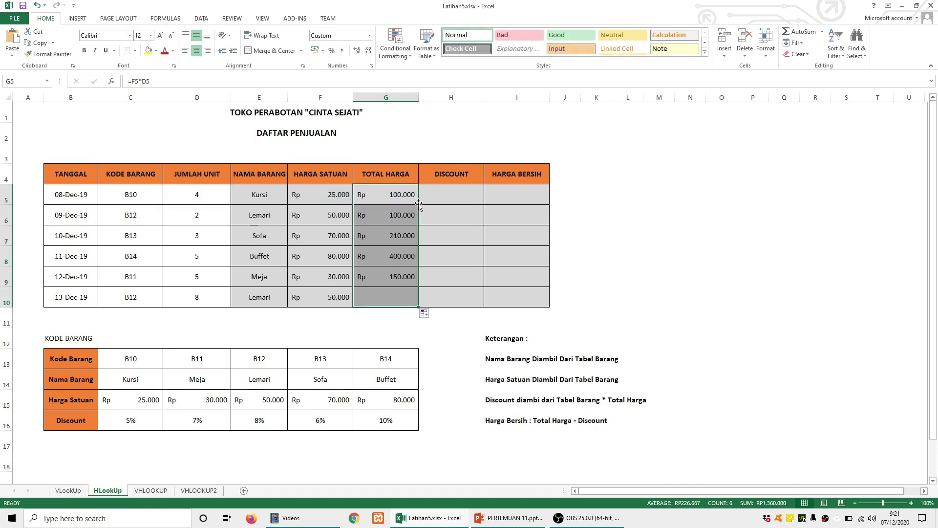
# Start an HLOOKUP formula in H5 under DISCOUNT with the item code in C5 as the lookup value.
pyautogui.click(468, 196)
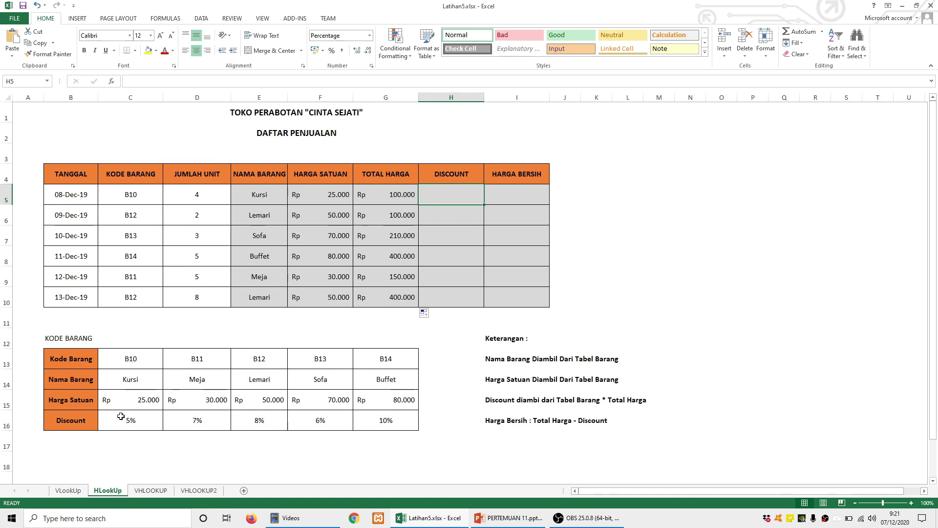
pyautogui.moveTo(128, 422); pyautogui.dragTo(387, 421)
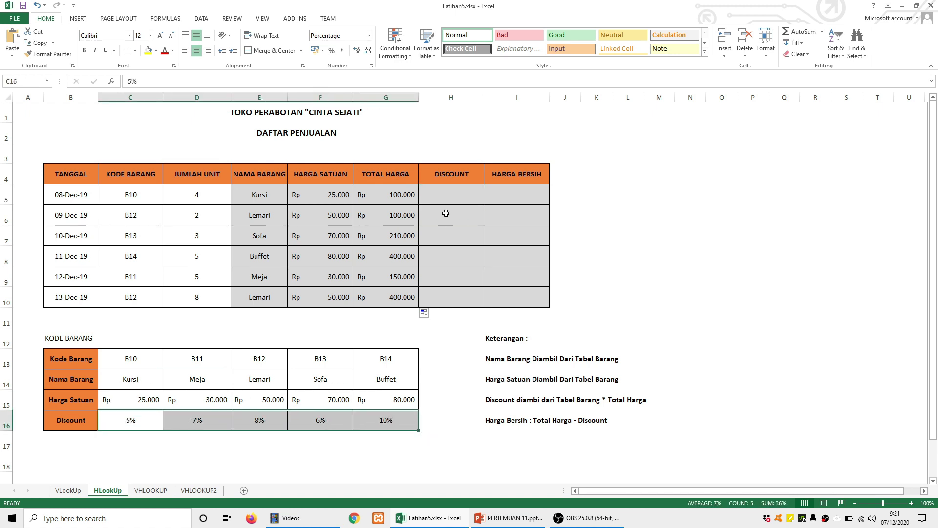
pyautogui.click(446, 195)
pyautogui.write('=hl')
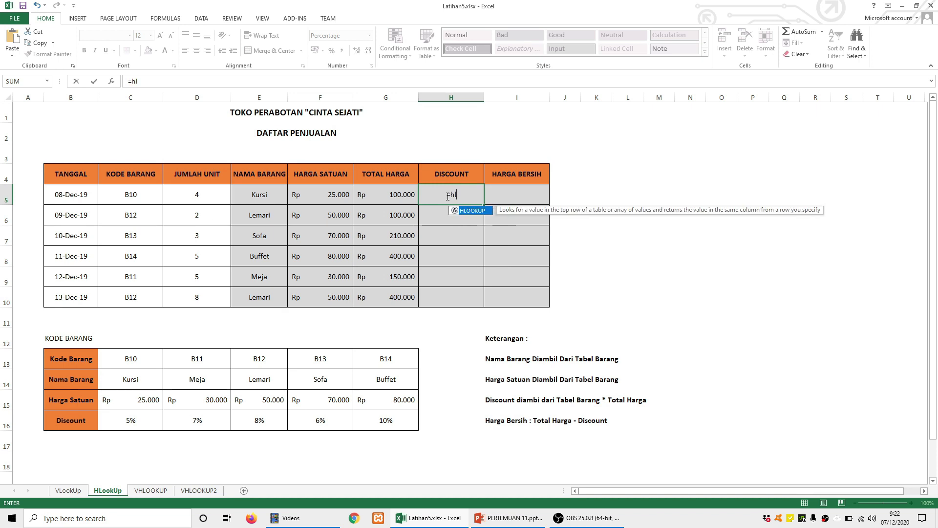
pyautogui.press('Tab')
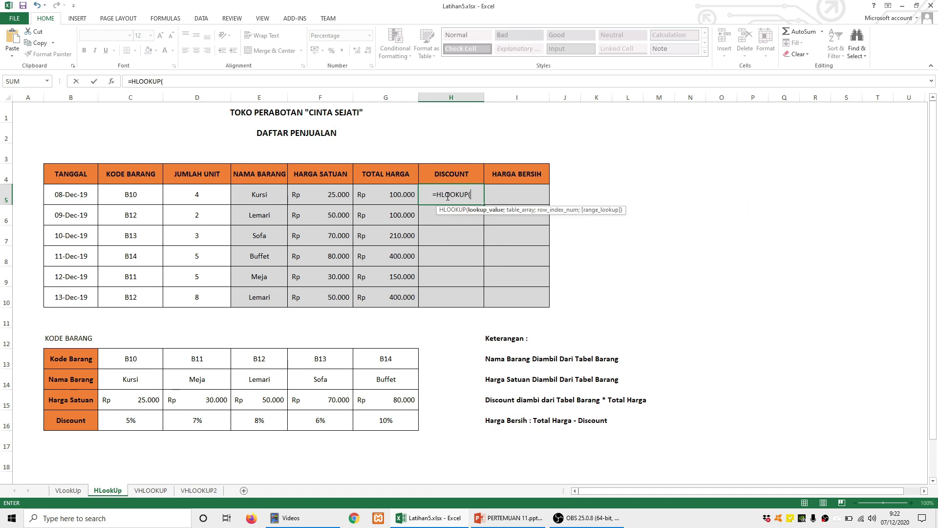
pyautogui.click(126, 195)
pyautogui.write(';')
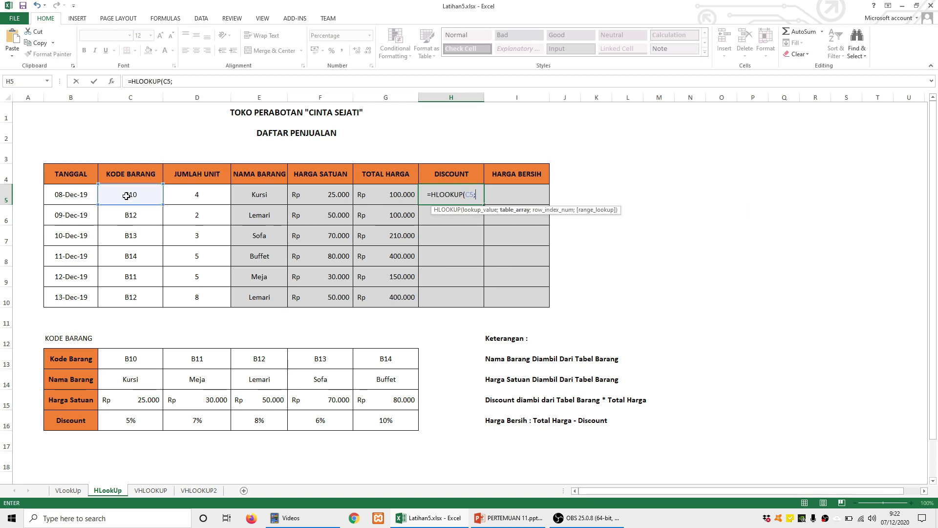
# Complete the H5 formula with the absolute range $B$13:$G$16, row index 4 and false, and fill it down through H10.
pyautogui.moveTo(90, 360); pyautogui.dragTo(394, 442)
pyautogui.moveTo(77, 357); pyautogui.dragTo(401, 422)
pyautogui.press('F4')
pyautogui.write(';')
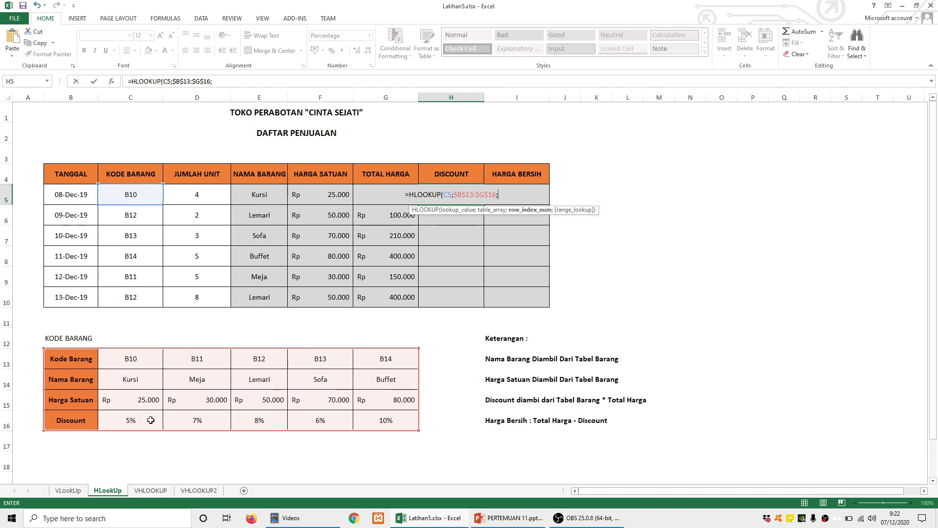
pyautogui.write('4;')
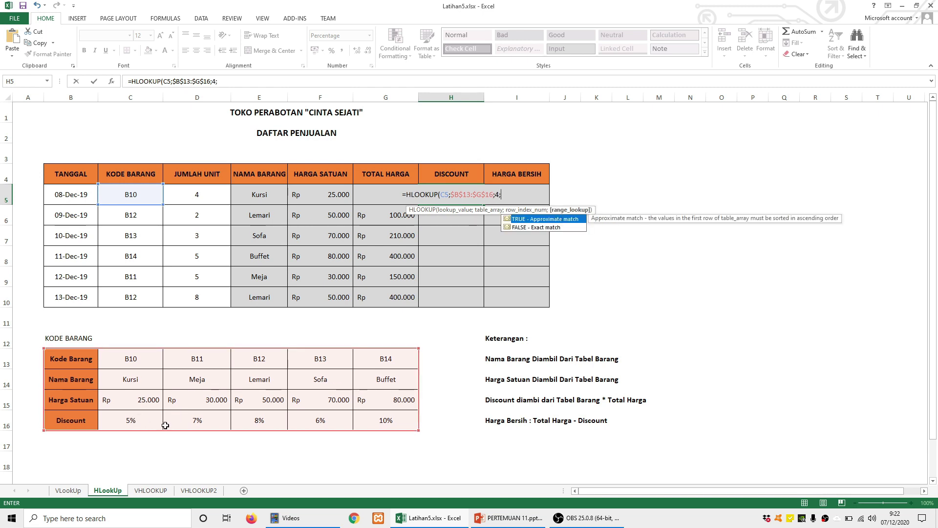
pyautogui.write('false)')
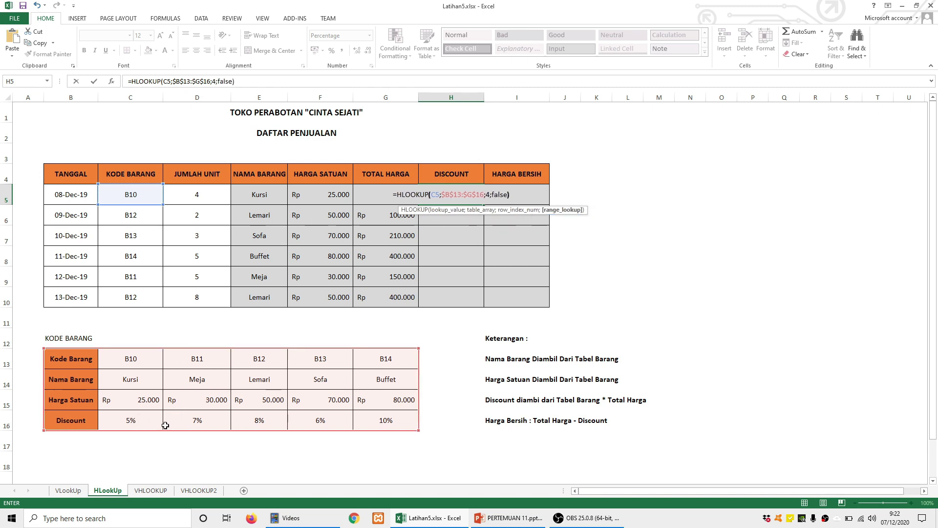
pyautogui.hotkey('ctrl', 'Return')
pyautogui.click(439, 196)
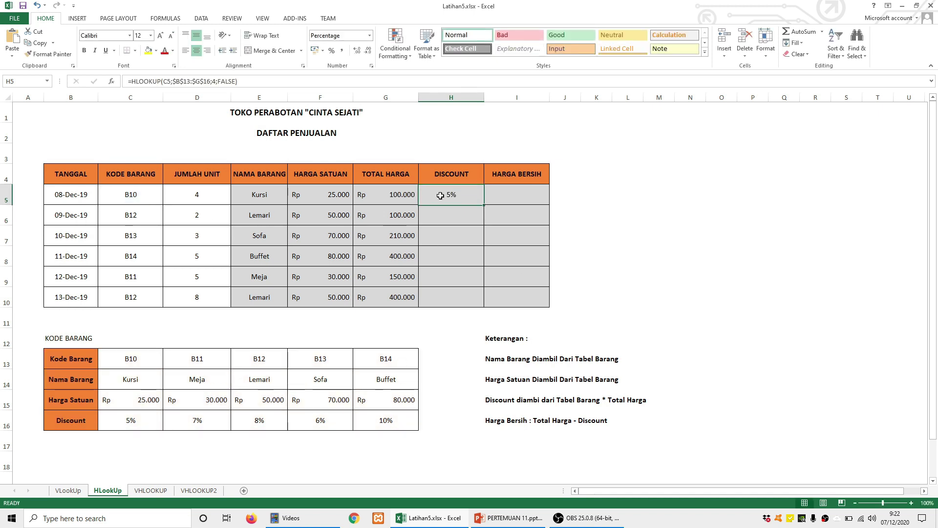
pyautogui.doubleClick(486, 205)
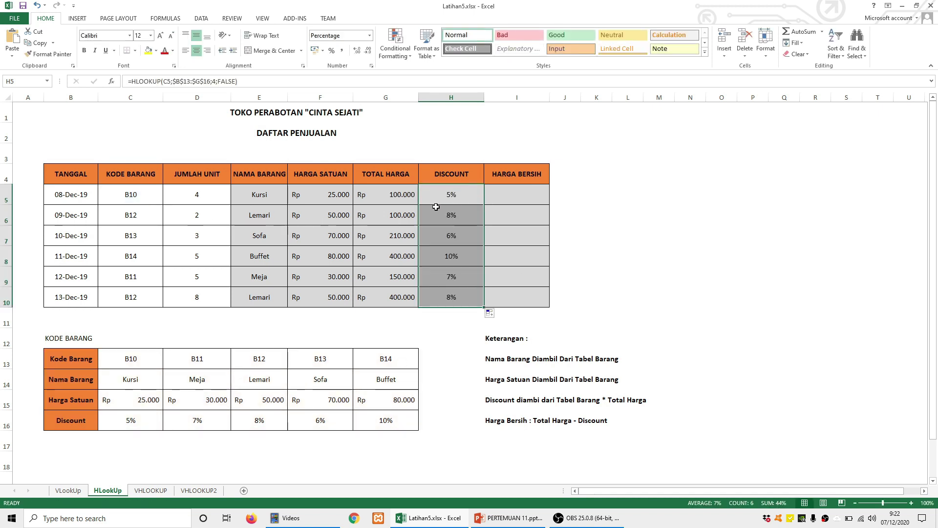
pyautogui.click(454, 219)
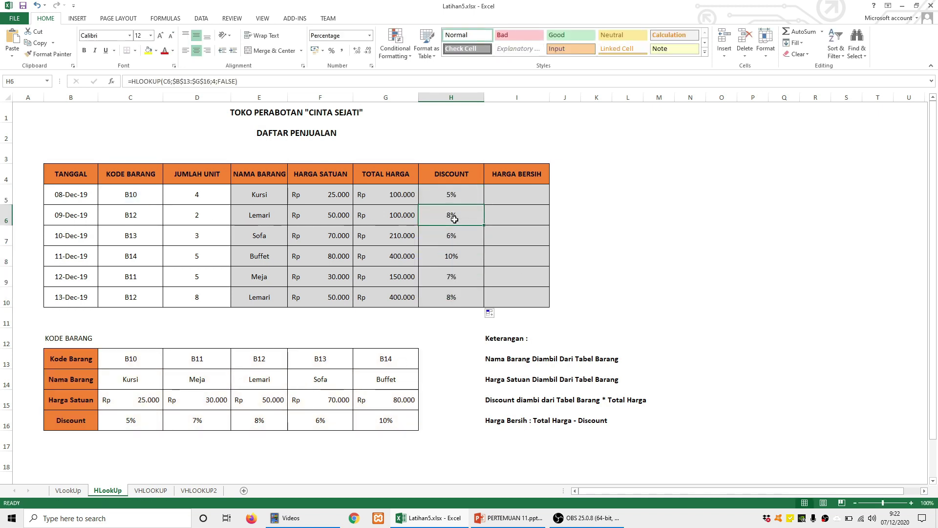
# Examine the Keterangan rule for Harga Bersih alongside the total price and discount cells in row 5.
pyautogui.click(521, 199)
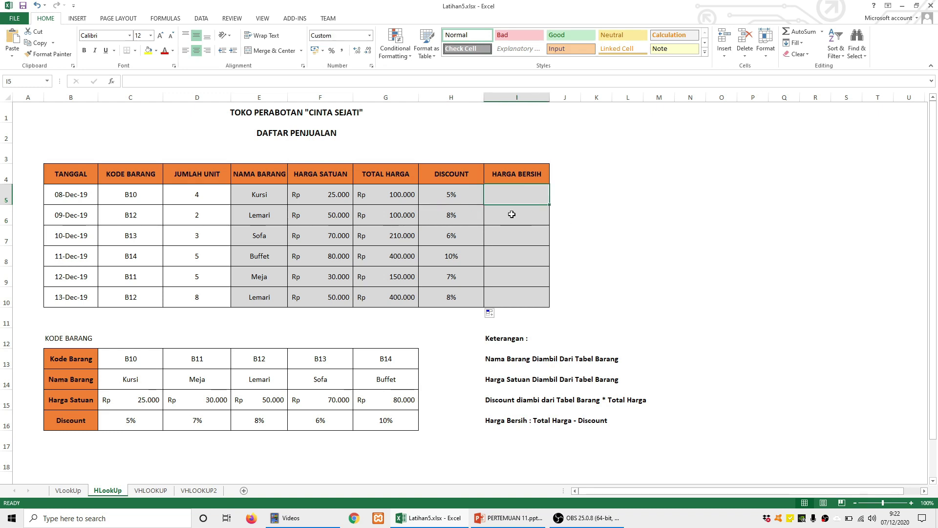
pyautogui.click(389, 193)
pyautogui.click(455, 193)
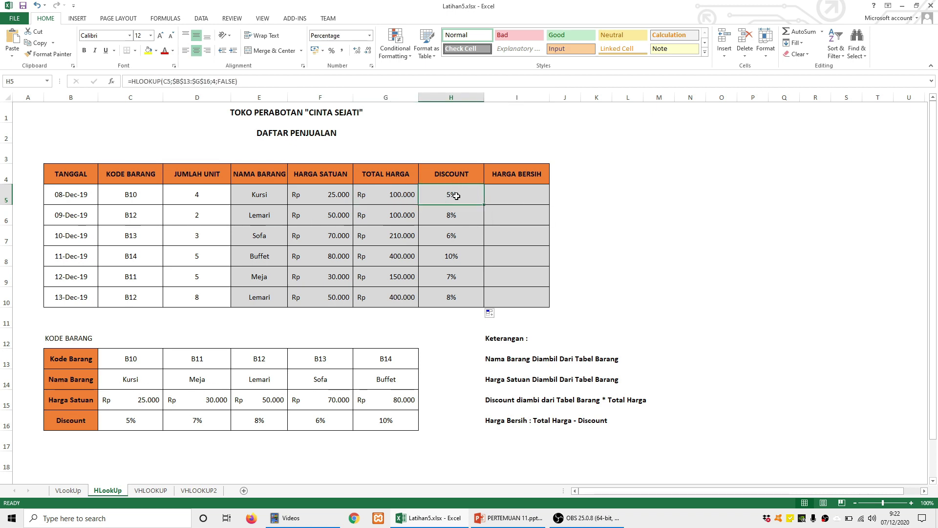
pyautogui.moveTo(491, 423); pyautogui.dragTo(567, 423)
pyautogui.click(504, 422)
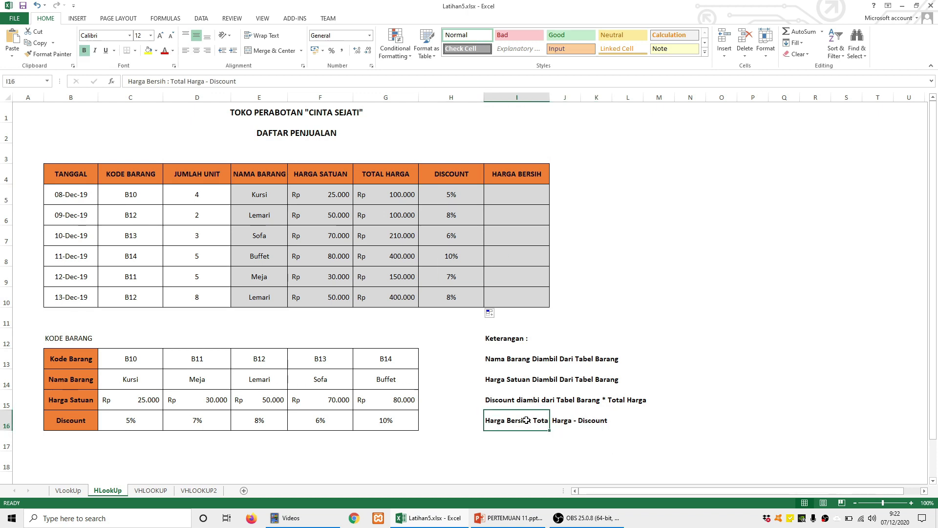
pyautogui.click(555, 423)
pyautogui.click(593, 424)
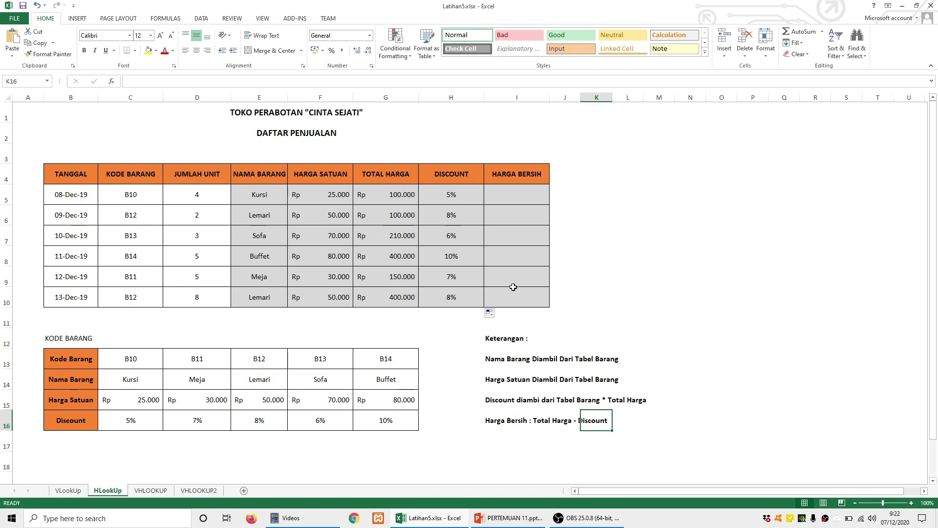
# Try to calculate HARGA BERSIH in I5 by subtracting the discount cell directly with =G5-H5, and check the cells it references.
pyautogui.click(516, 195)
pyautogui.write('=')
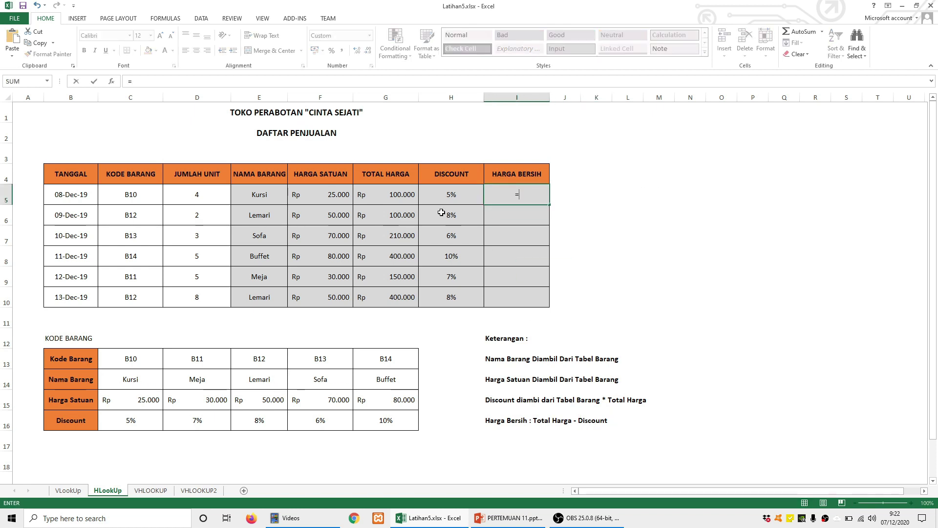
pyautogui.click(391, 190)
pyautogui.write('-')
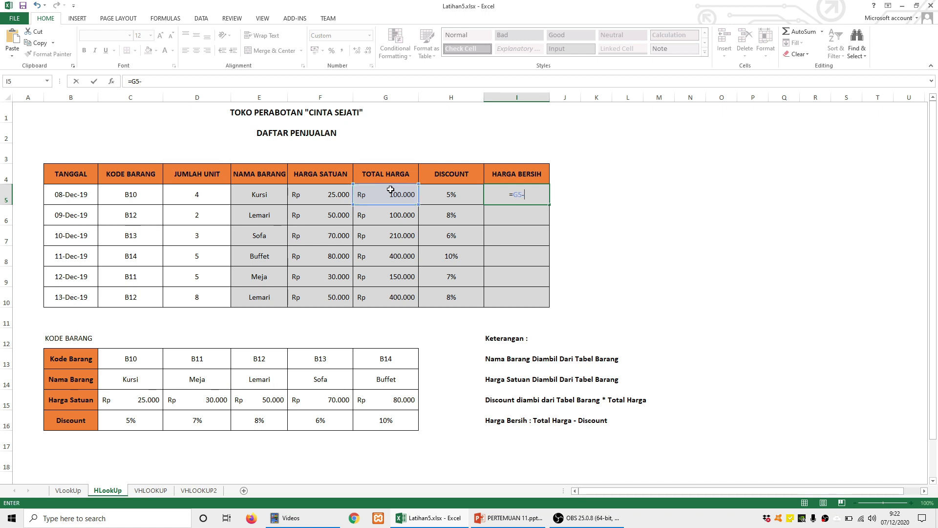
pyautogui.click(451, 192)
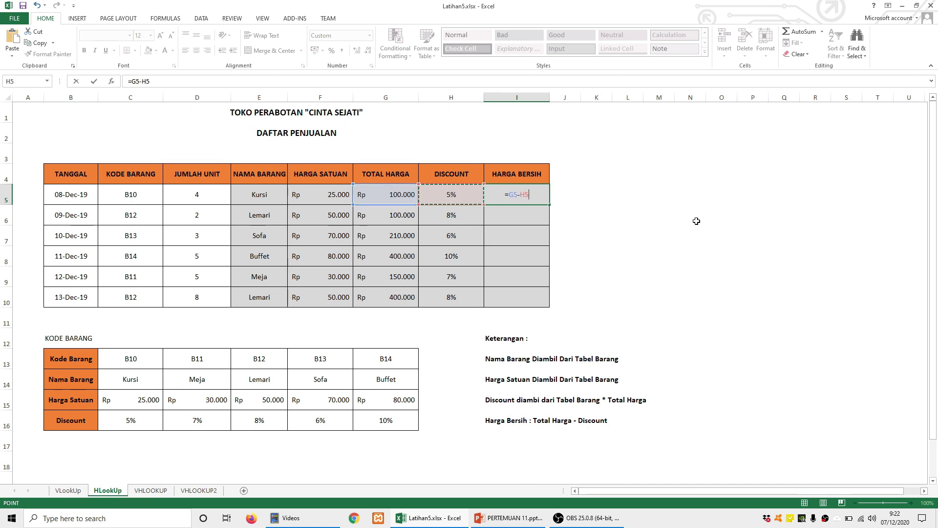
pyautogui.press('Return')
pyautogui.click(533, 195)
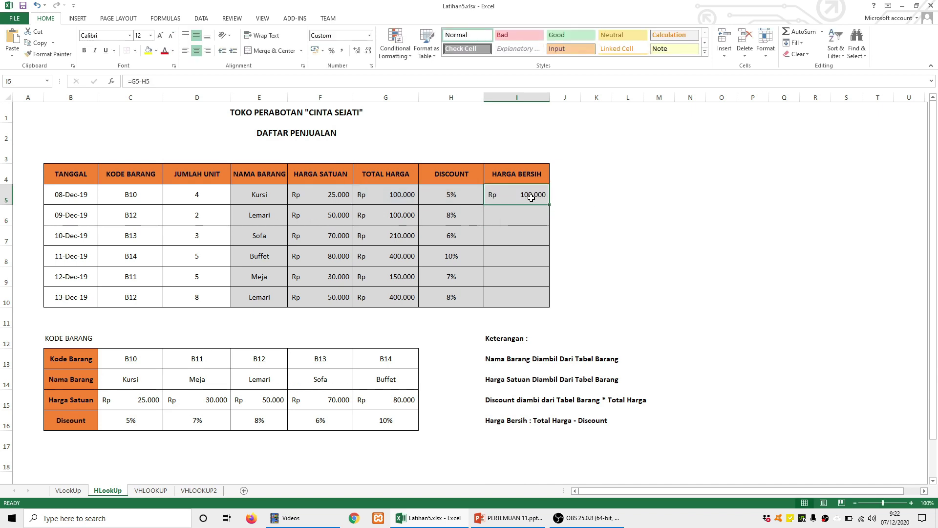
pyautogui.click(447, 198)
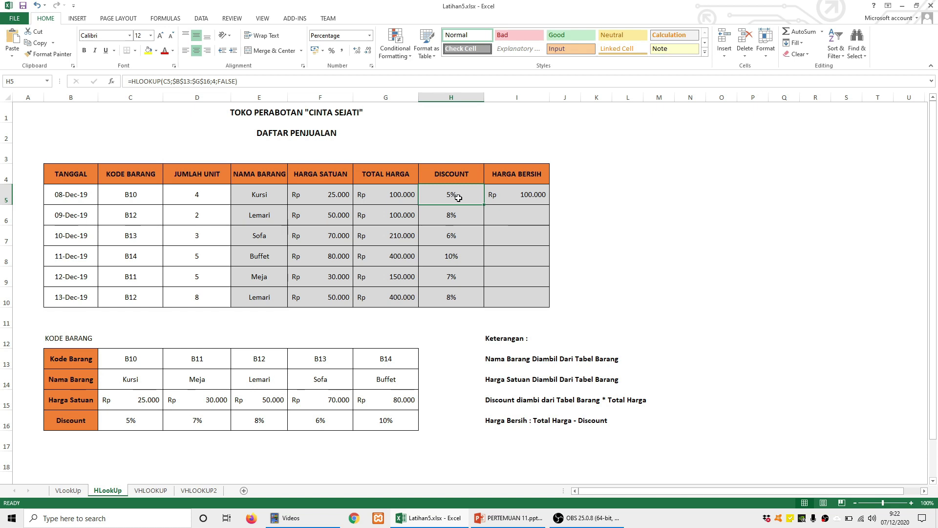
pyautogui.click(396, 196)
# Calculate HARGA BERSIH in I5 as total price minus the discount amount with =G5-(G5*H5), and fill it down through I10.
pyautogui.click(522, 194)
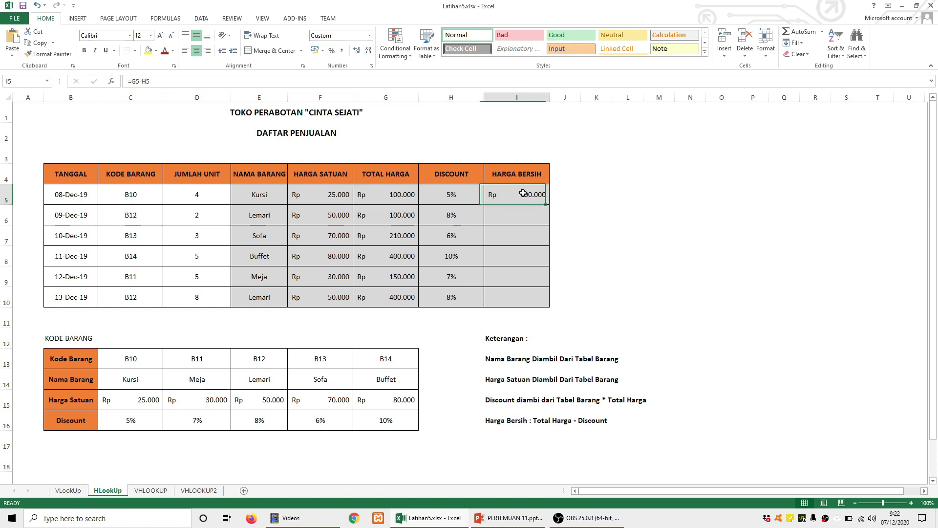
pyautogui.write('=')
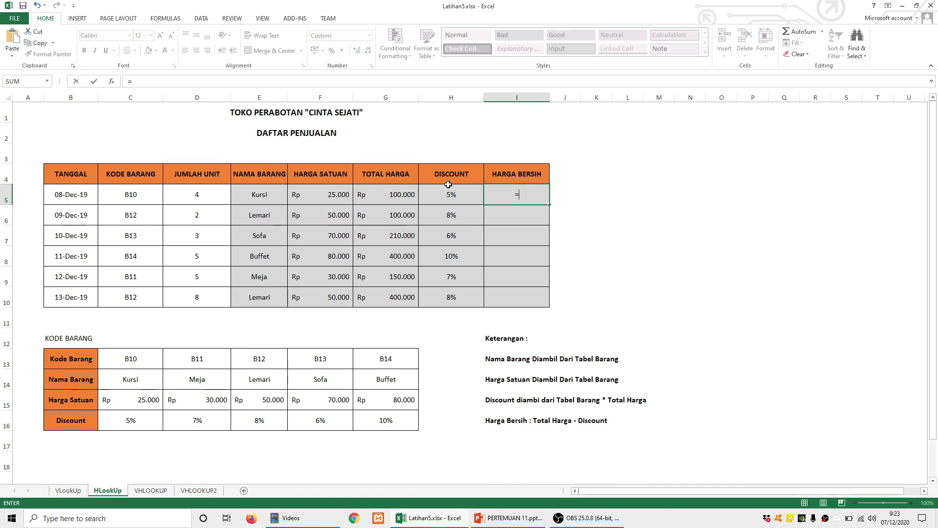
pyautogui.click(380, 192)
pyautogui.write('-(')
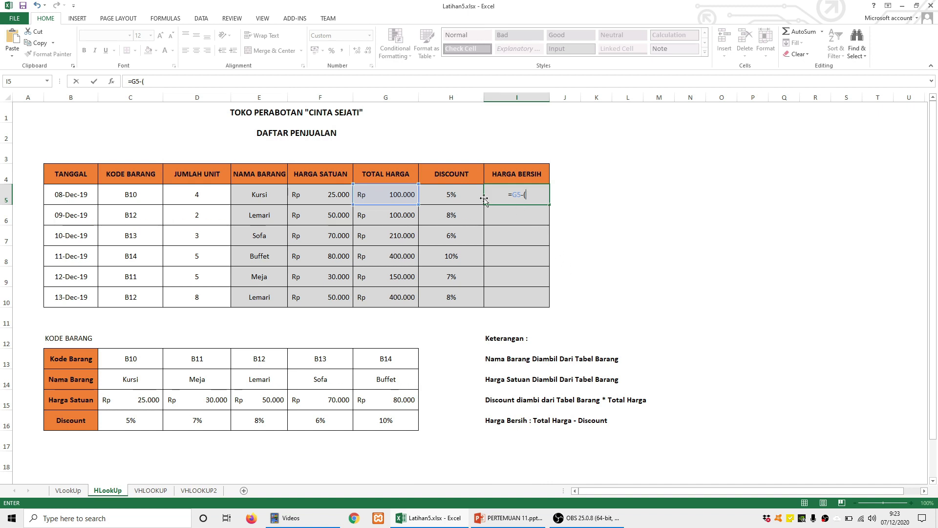
pyautogui.click(400, 196)
pyautogui.write('*')
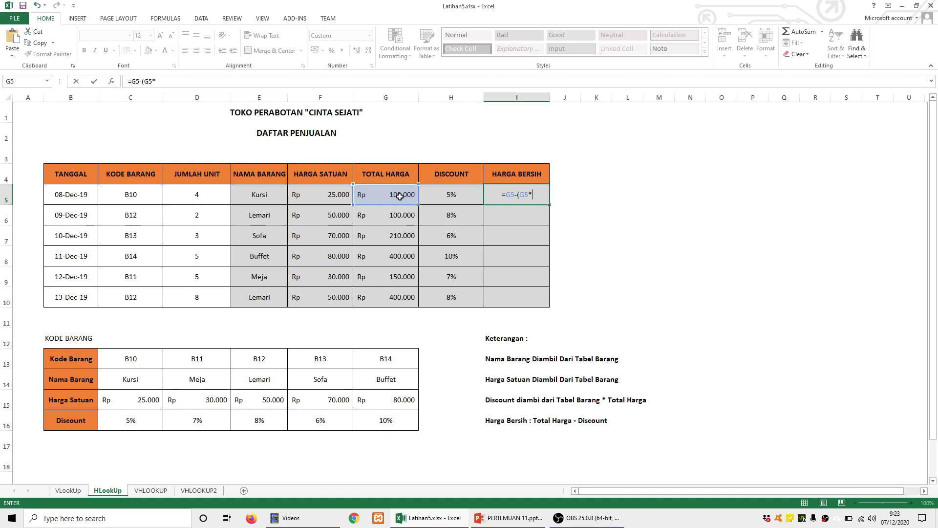
pyautogui.click(459, 196)
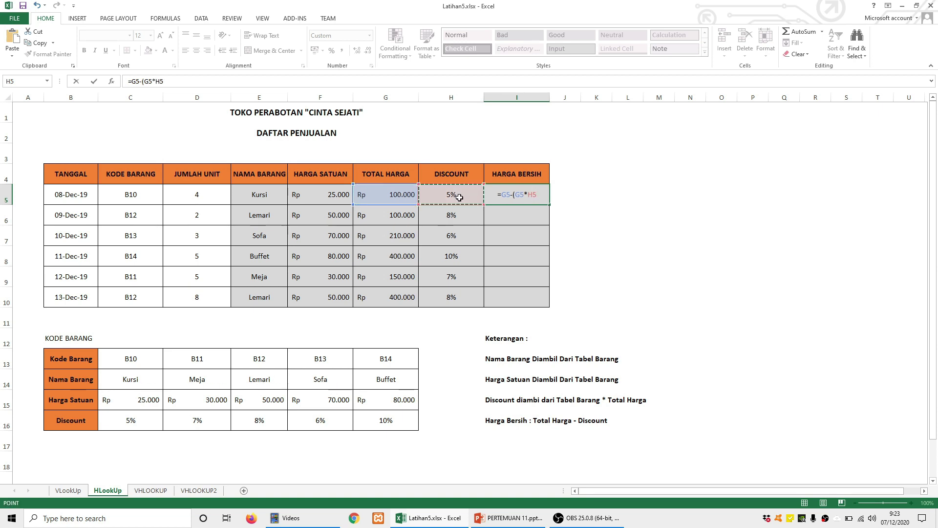
pyautogui.write(')')
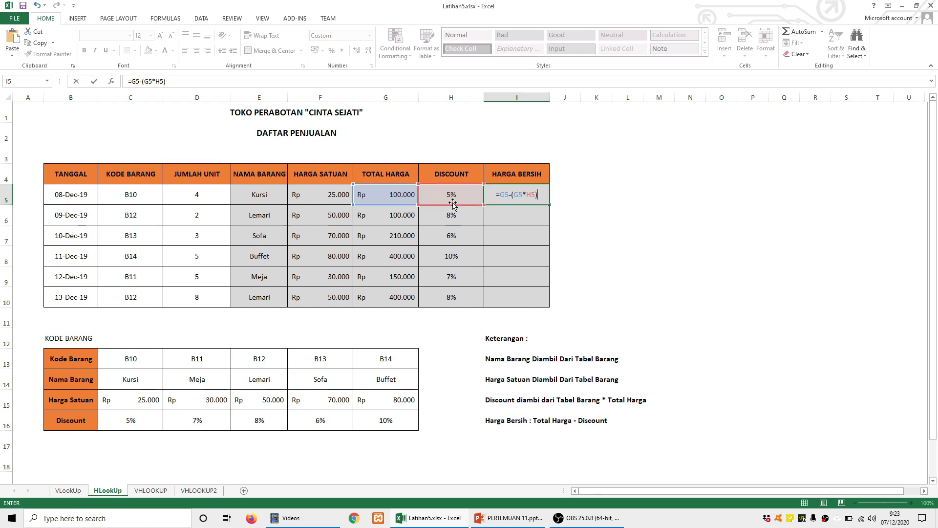
pyautogui.hotkey('ctrl', 'Return')
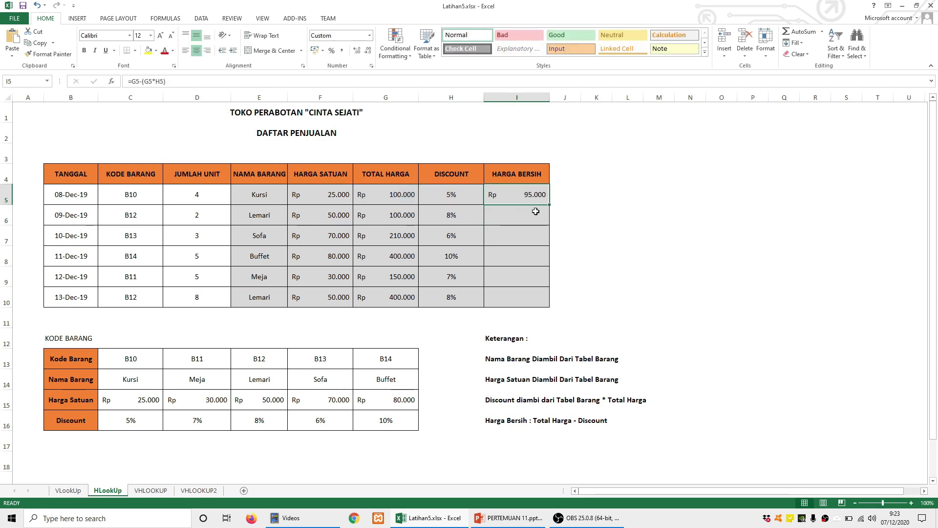
pyautogui.moveTo(549, 205); pyautogui.dragTo(549, 306)
pyautogui.click(692, 239)
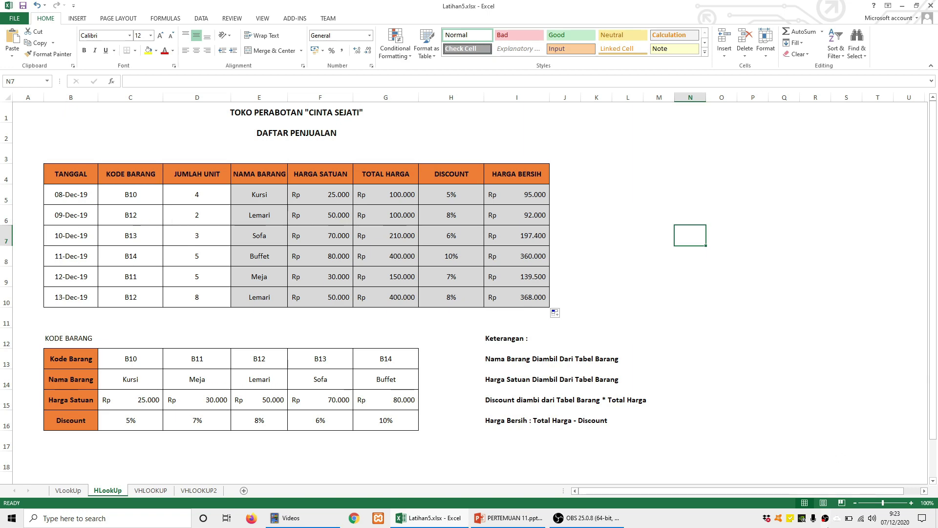
pyautogui.click(826, 522)
pyautogui.rightClick(826, 522)
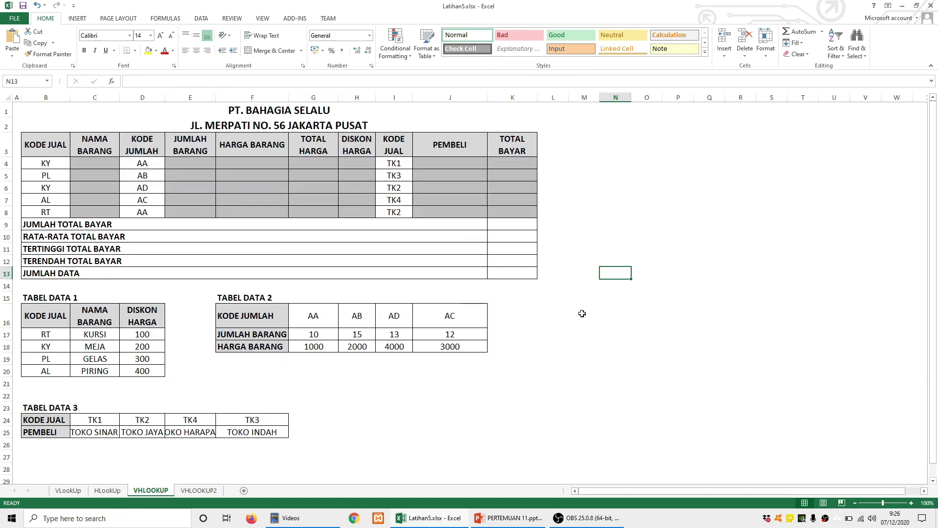
# Examine the VHLOOKUP sheet's sales table, its empty NAMA BARANG column and the lookup tables Tabel Data 1 and Tabel Data 2.
pyautogui.moveTo(54, 145); pyautogui.dragTo(493, 210)
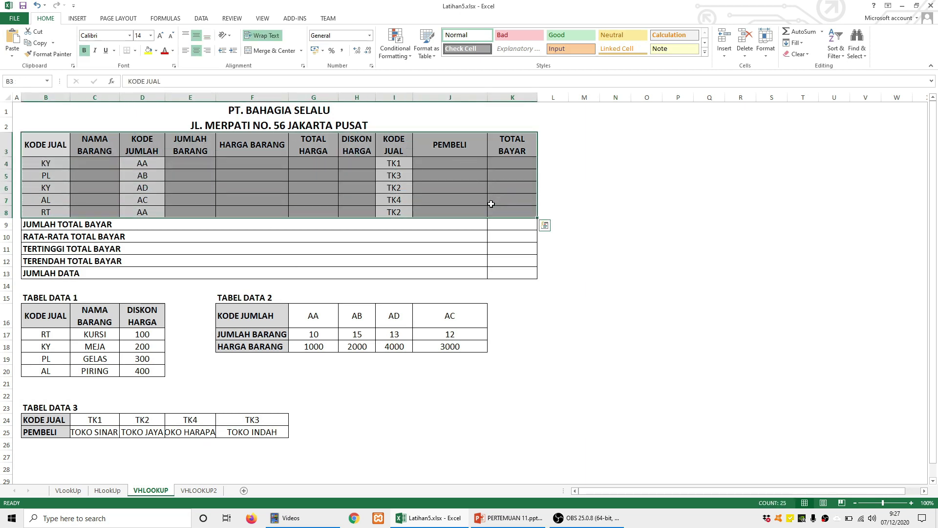
pyautogui.click(540, 258)
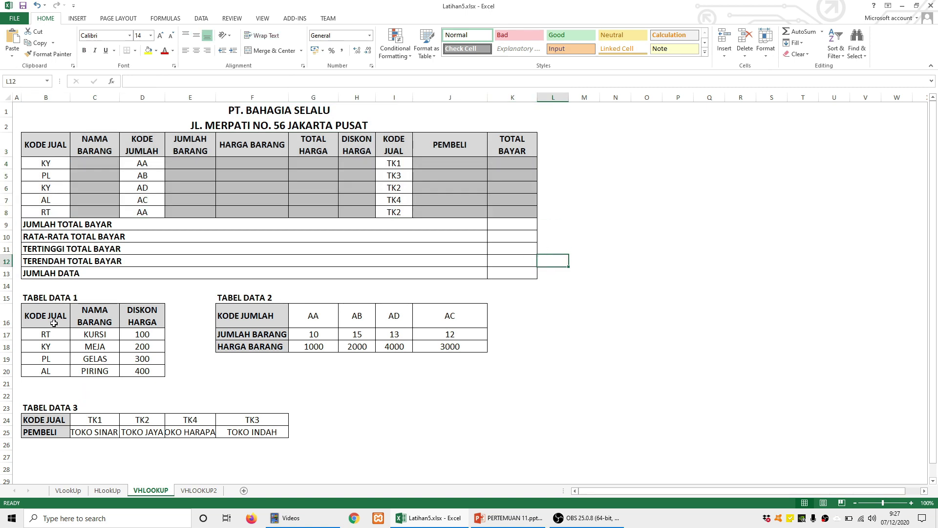
pyautogui.moveTo(30, 311); pyautogui.dragTo(147, 372)
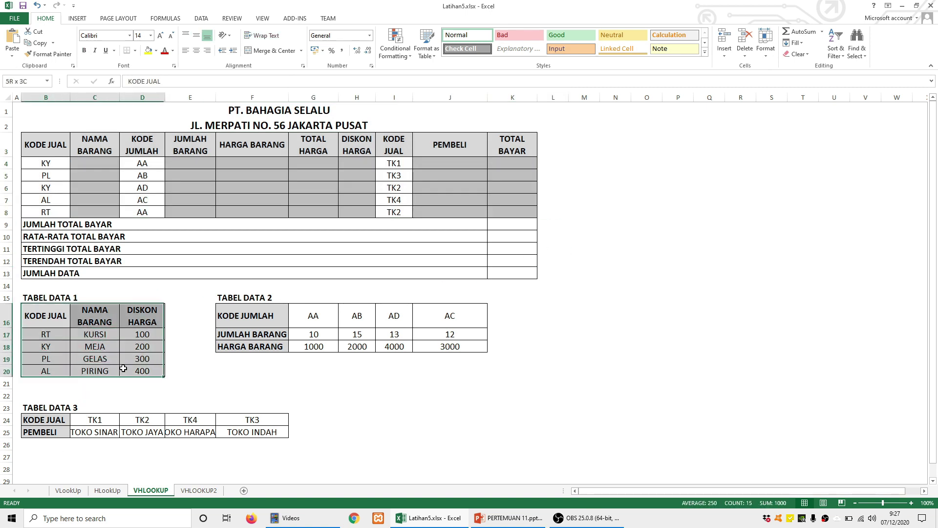
pyautogui.moveTo(246, 316); pyautogui.dragTo(487, 350)
pyautogui.click(647, 346)
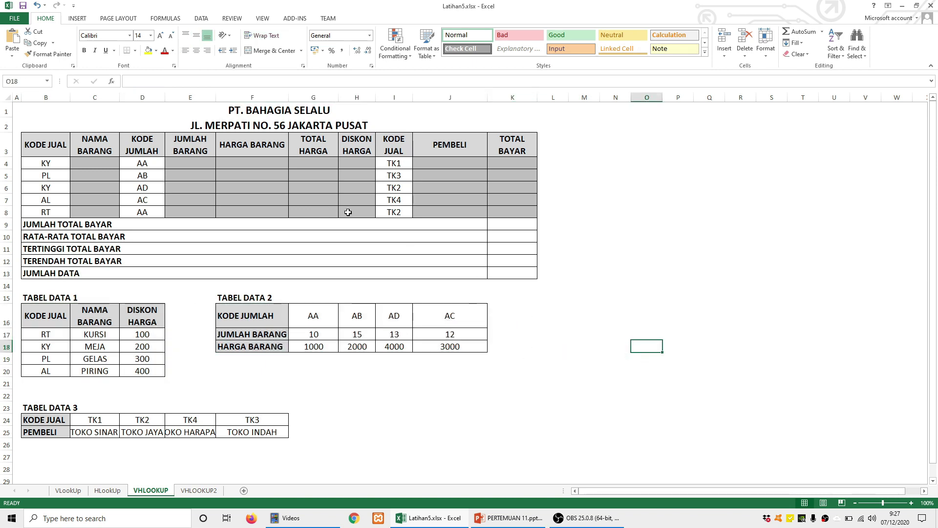
pyautogui.click(92, 161)
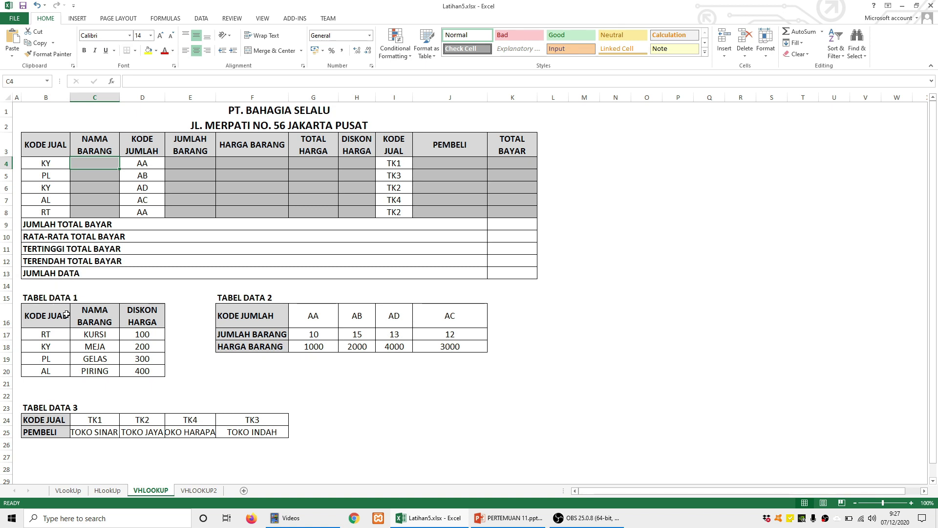
pyautogui.moveTo(69, 314); pyautogui.dragTo(146, 371)
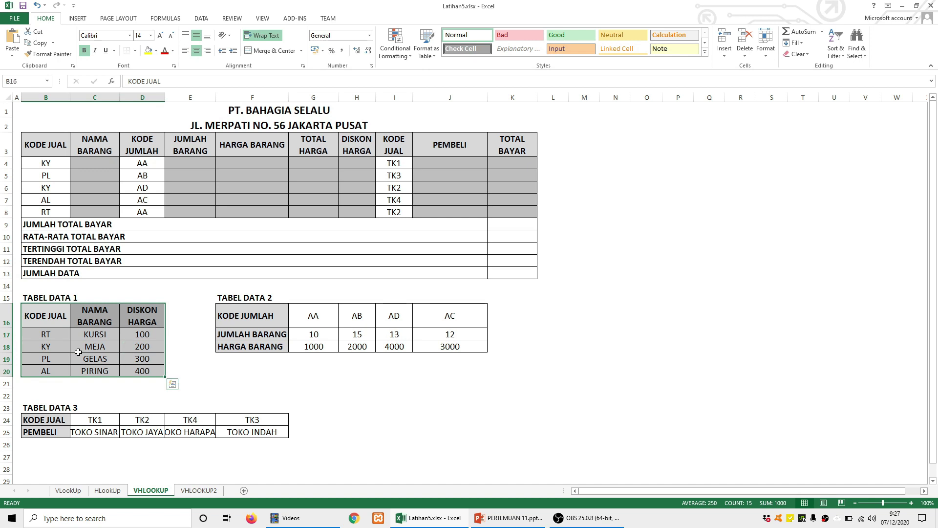
# Look up NAMA BARANG in C4 from Tabel Data 1 with =VLOOKUP(B4;$B$16:$D$20;2;FALSE), and fill it down through C8.
pyautogui.click(44, 335)
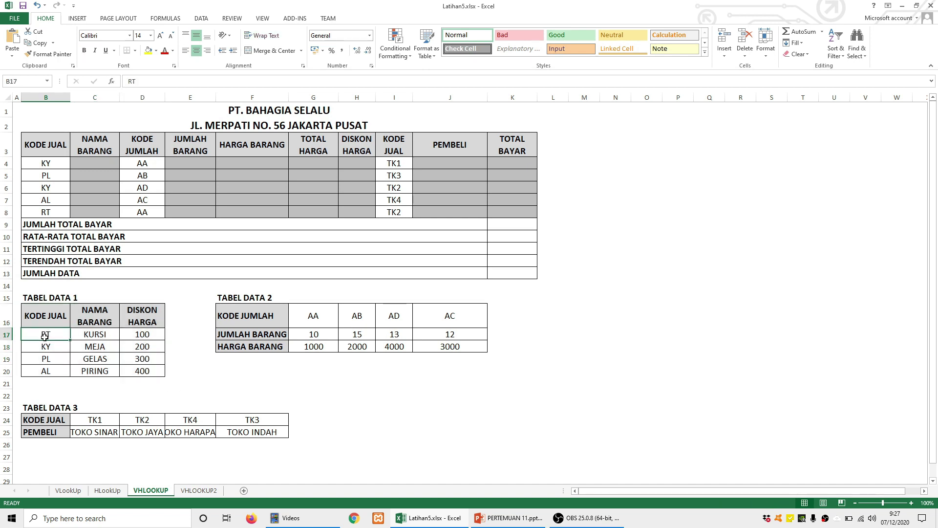
pyautogui.click(45, 174)
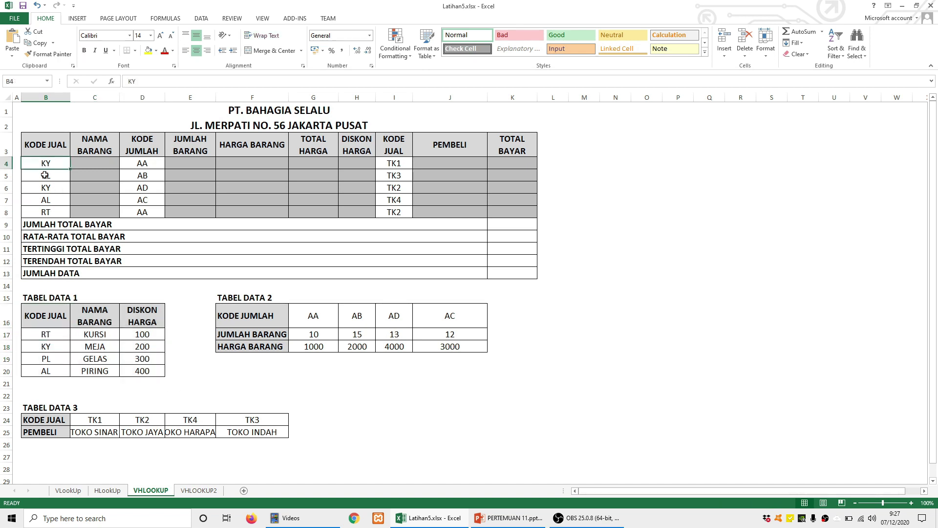
pyautogui.click(90, 163)
pyautogui.write('=')
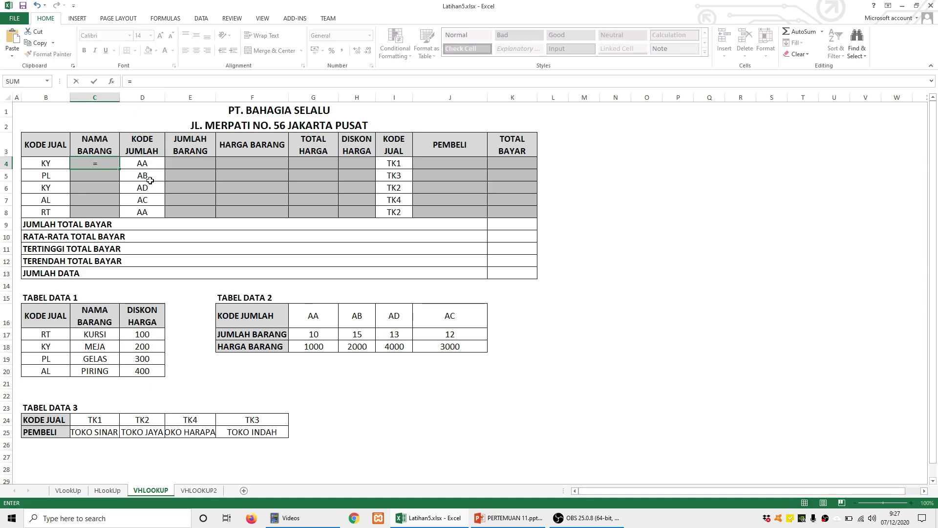
pyautogui.write('v')
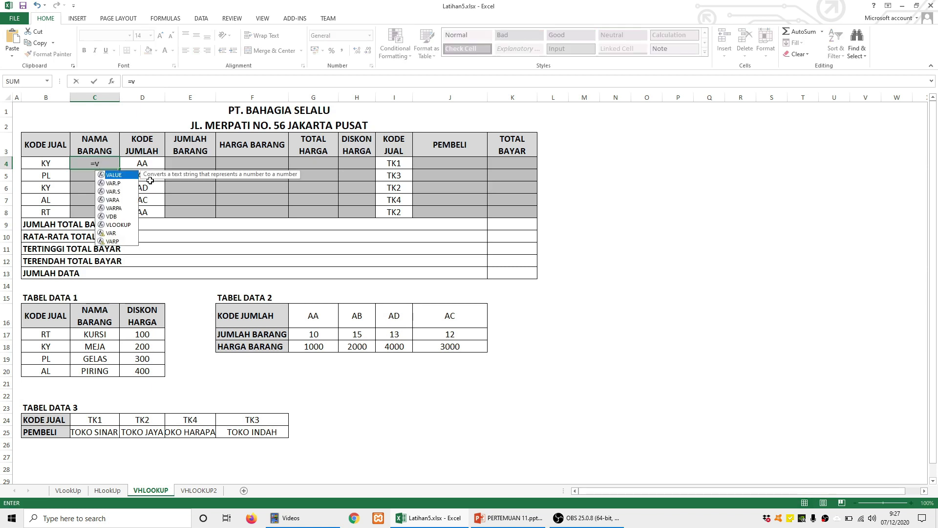
pyautogui.write('lo')
pyautogui.press('Tab')
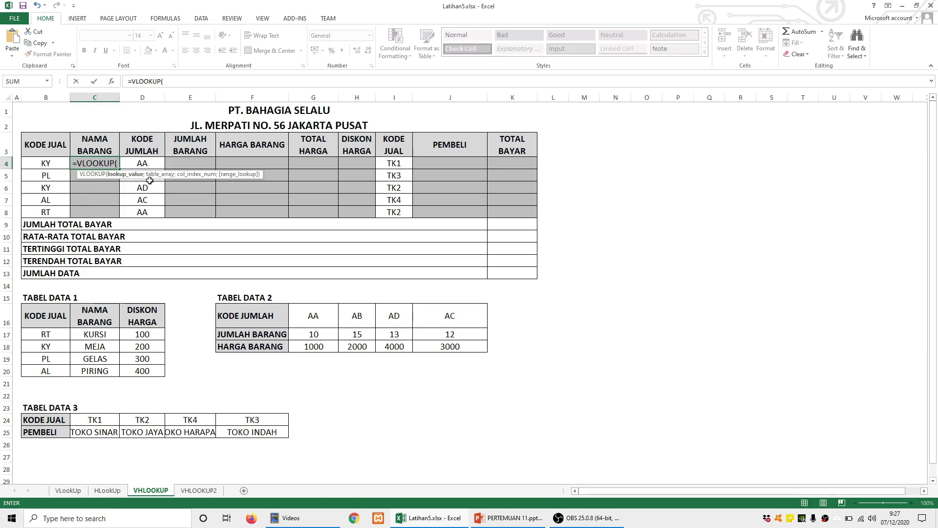
pyautogui.click(44, 163)
pyautogui.write(';')
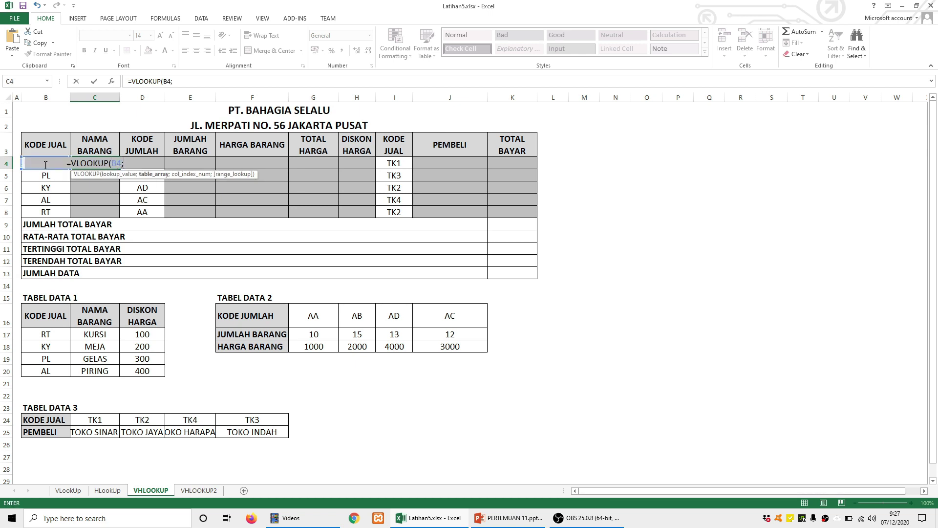
pyautogui.moveTo(41, 311); pyautogui.dragTo(146, 370)
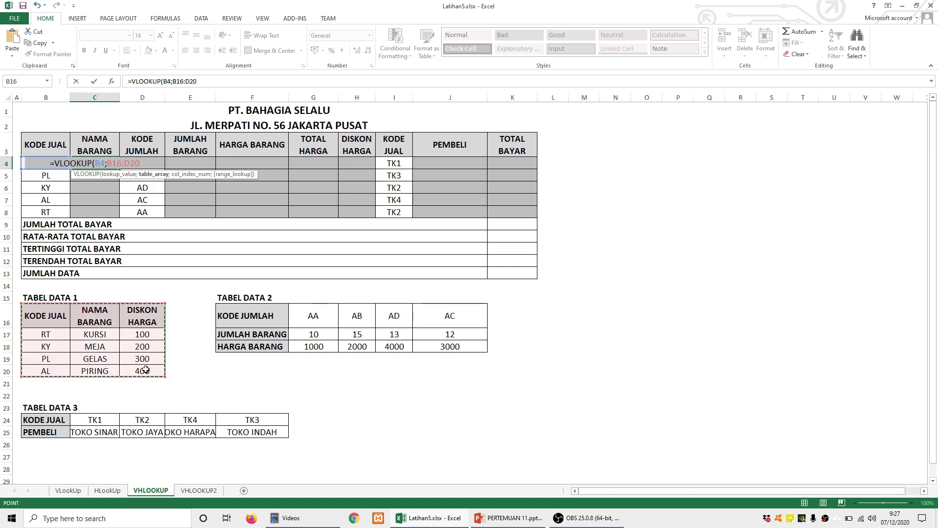
pyautogui.press('F4')
pyautogui.write(';')
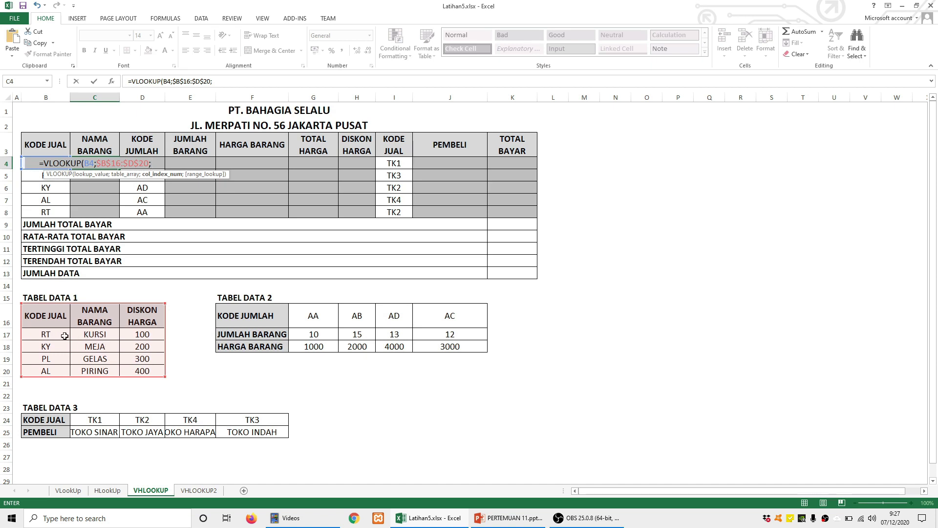
pyautogui.write('2')
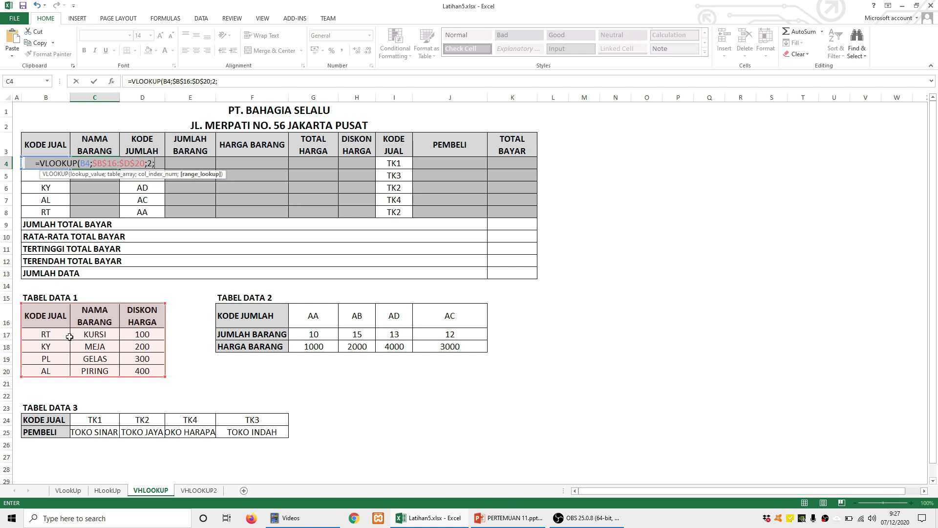
pyautogui.write(';false')
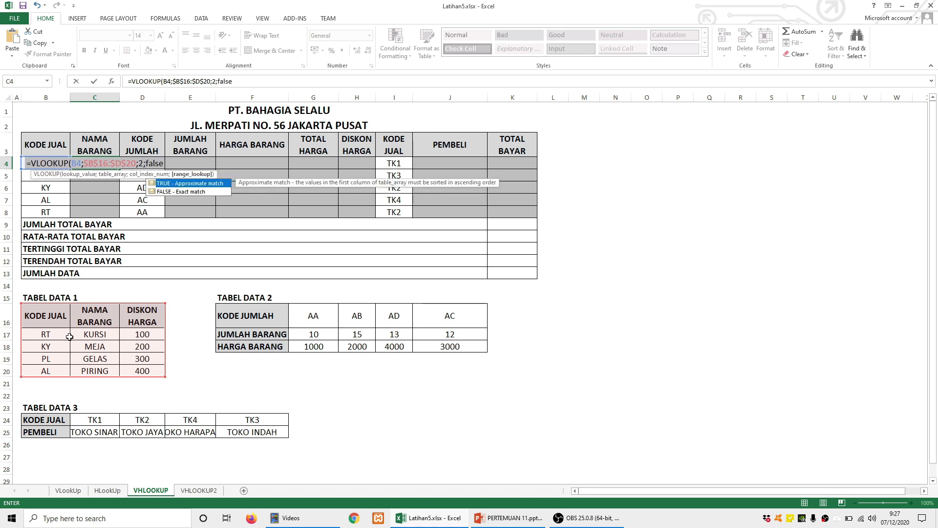
pyautogui.write(')')
pyautogui.press('Return')
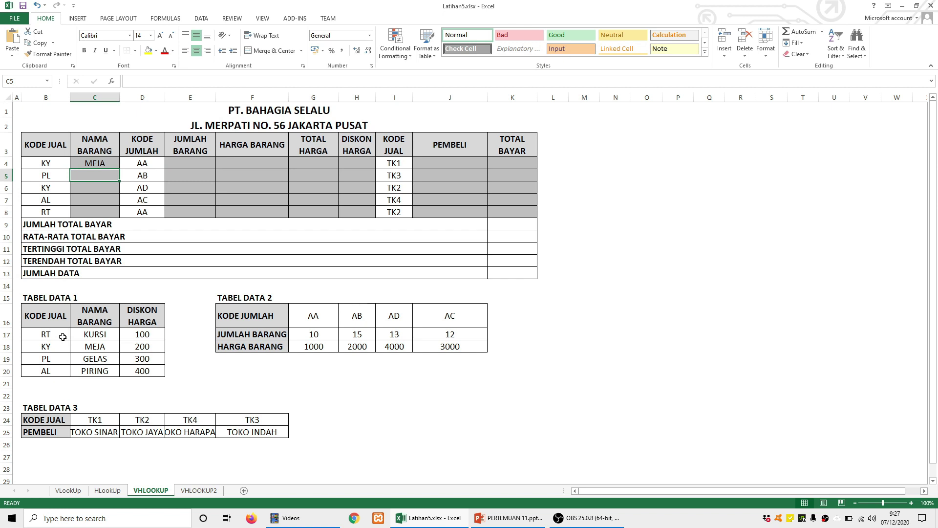
pyautogui.click(85, 162)
pyautogui.moveTo(121, 170); pyautogui.dragTo(116, 218)
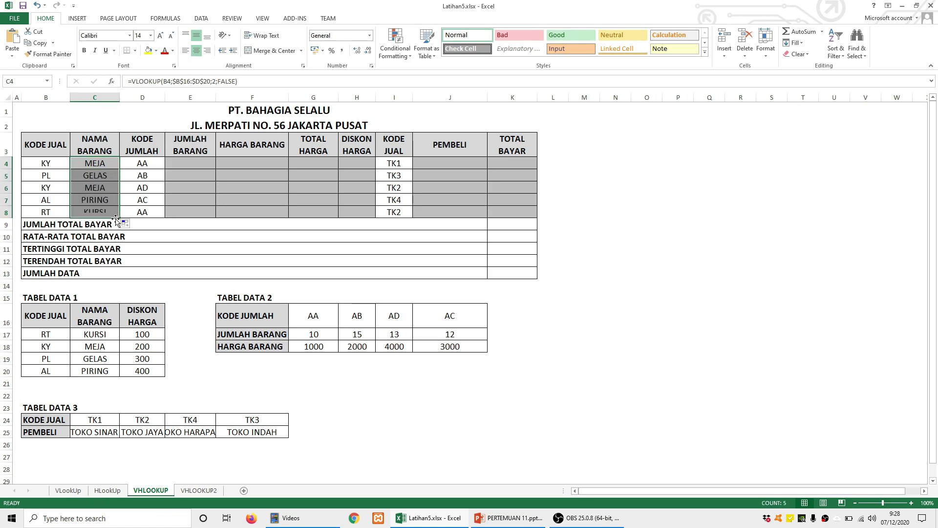
# Look up JUMLAH BARANG in E4 from Tabel Data 2 with =HLOOKUP(D4;$F$16:$J$18;2;FALSE).
pyautogui.click(189, 164)
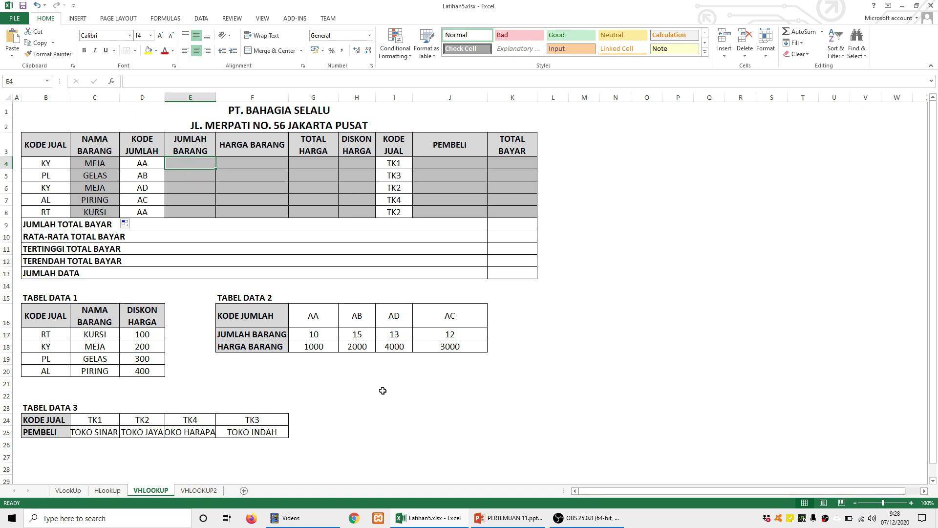
pyautogui.moveTo(225, 314); pyautogui.dragTo(458, 352)
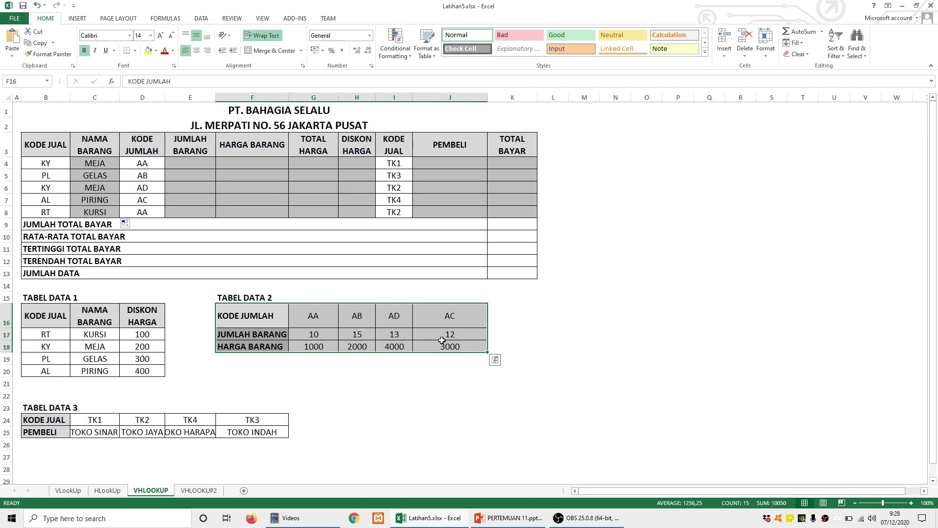
pyautogui.click(443, 344)
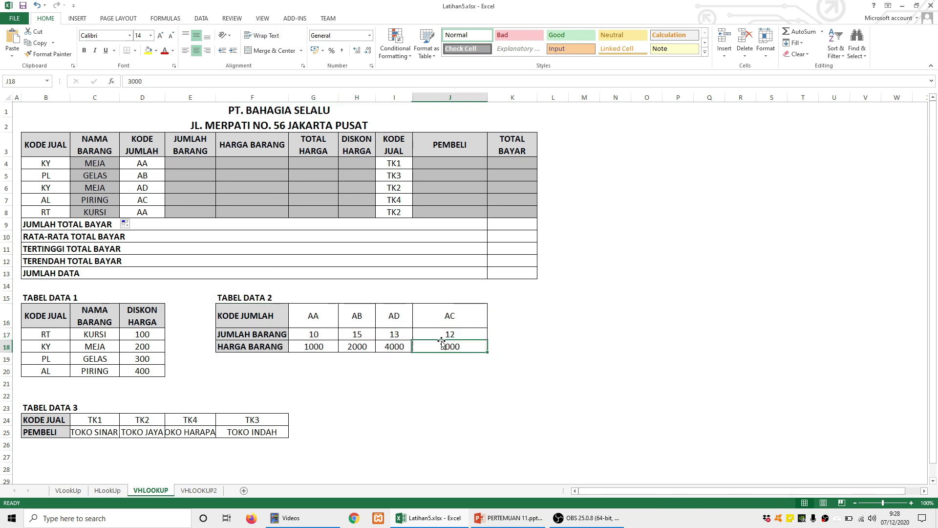
pyautogui.click(189, 162)
pyautogui.write('=hlo')
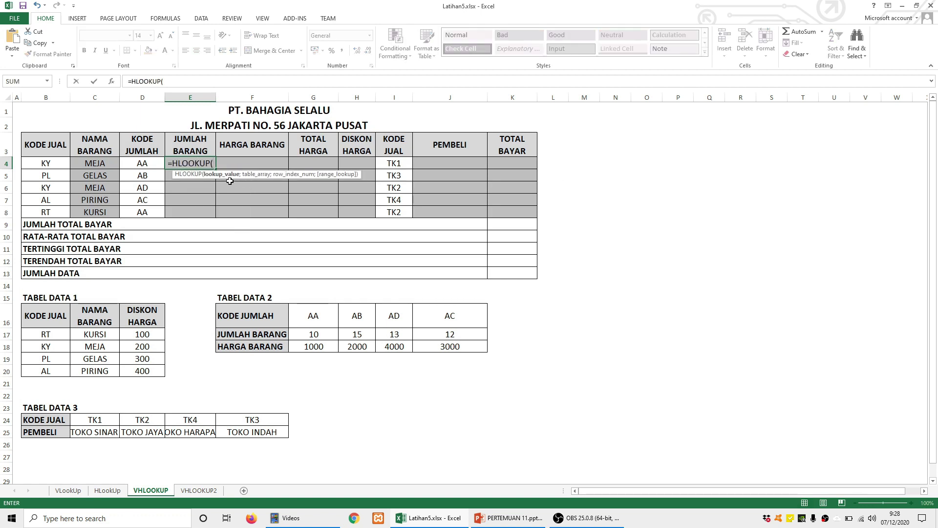
pyautogui.click(142, 164)
pyautogui.write(';')
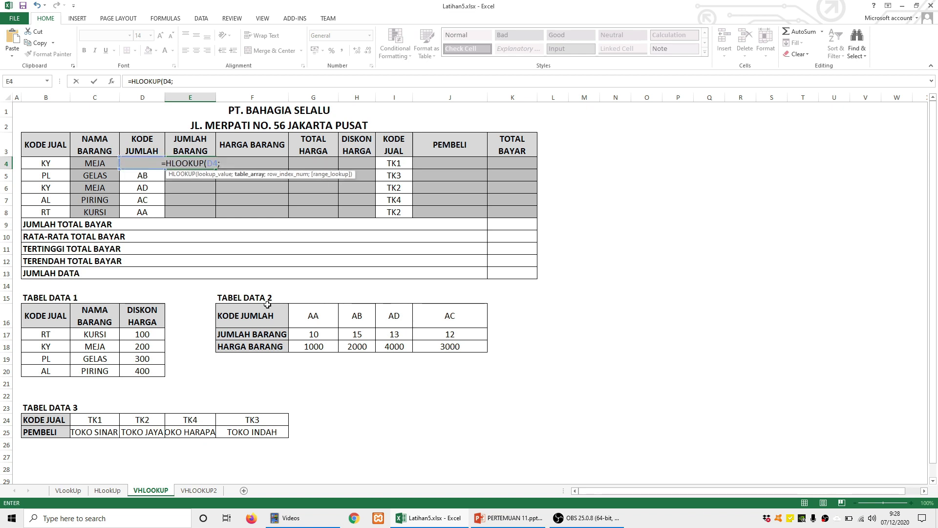
pyautogui.moveTo(225, 315); pyautogui.dragTo(460, 345)
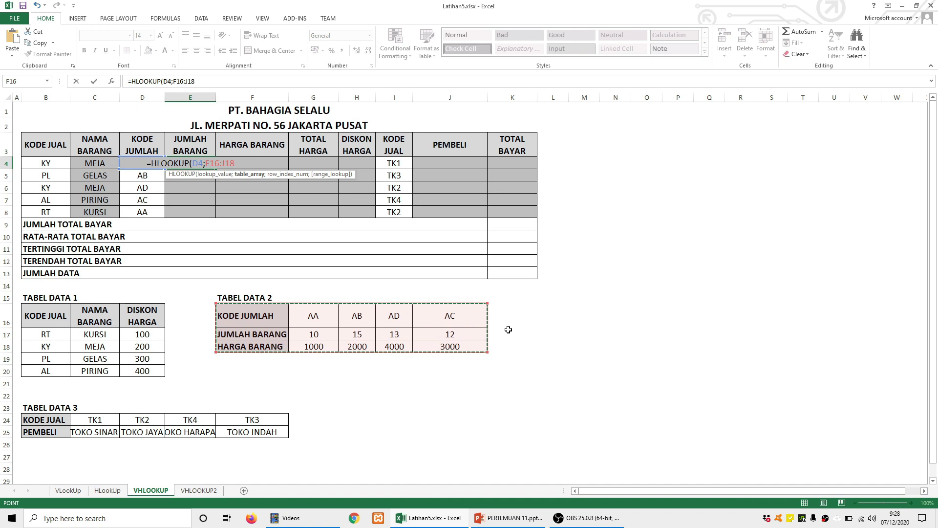
pyautogui.press('F4')
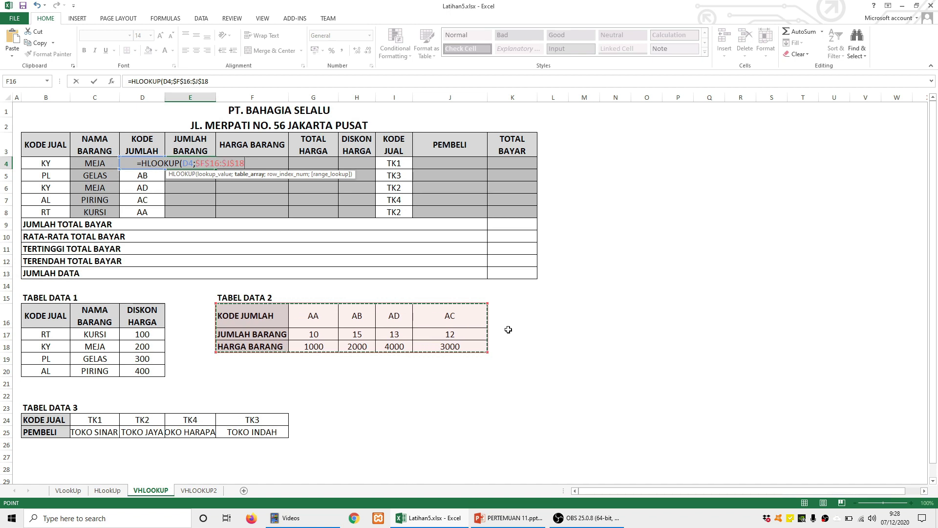
pyautogui.write(';')
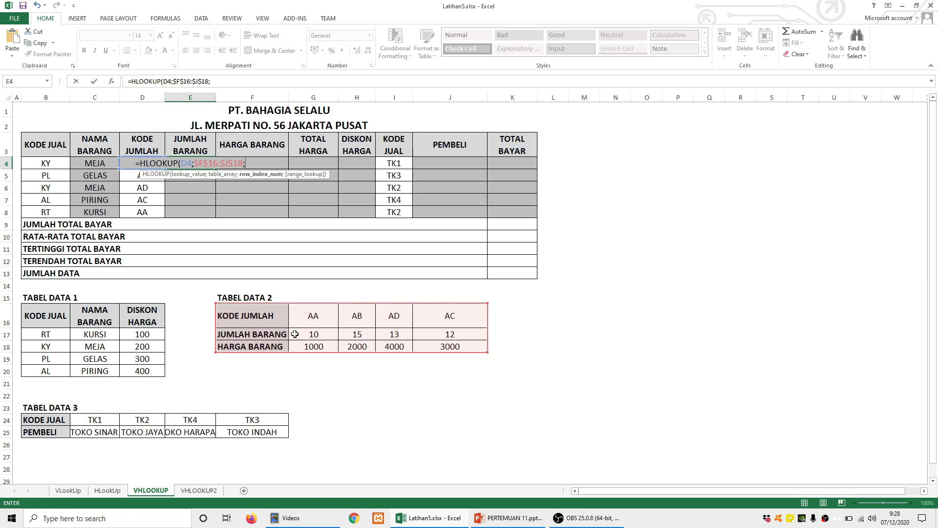
pyautogui.write('2;false)')
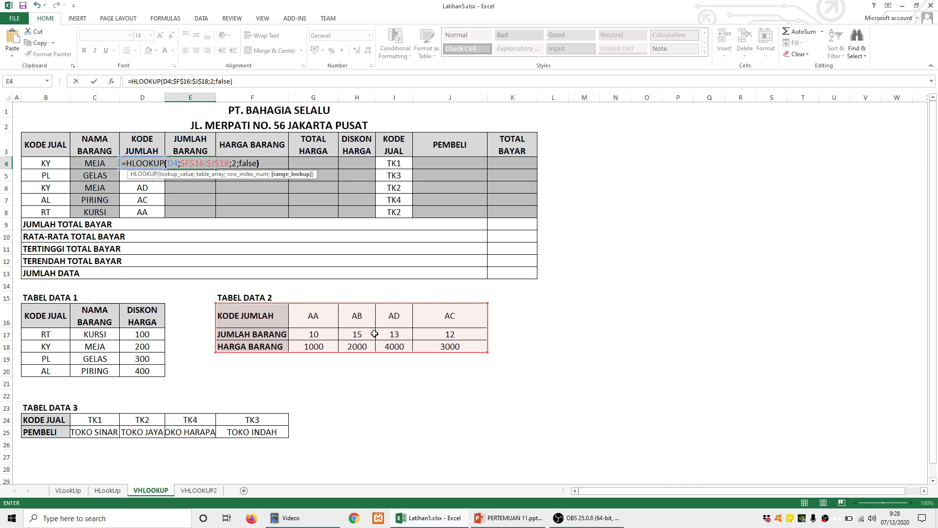
pyautogui.press('Return')
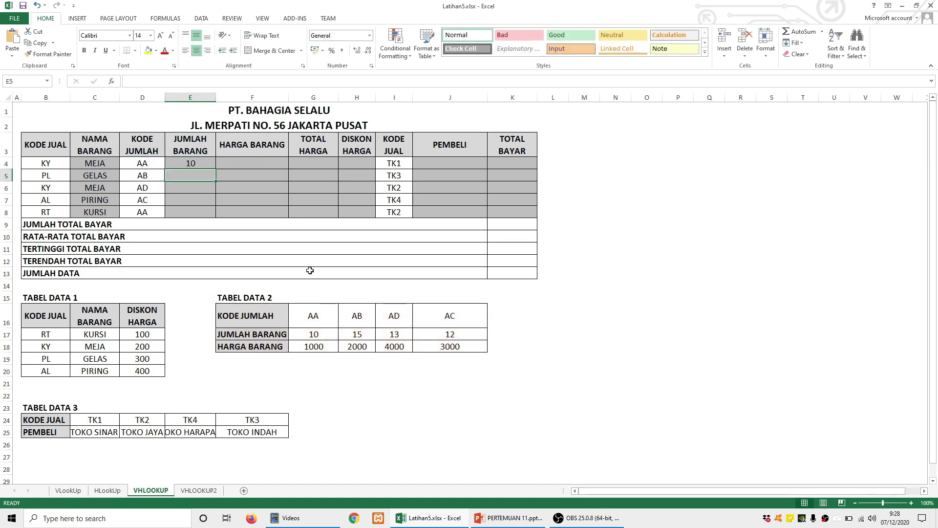
# Fill the JUMLAH BARANG formula down from E4 through E8 only, undoing any fill that extends into the summary rows.
pyautogui.click(190, 163)
pyautogui.doubleClick(216, 170)
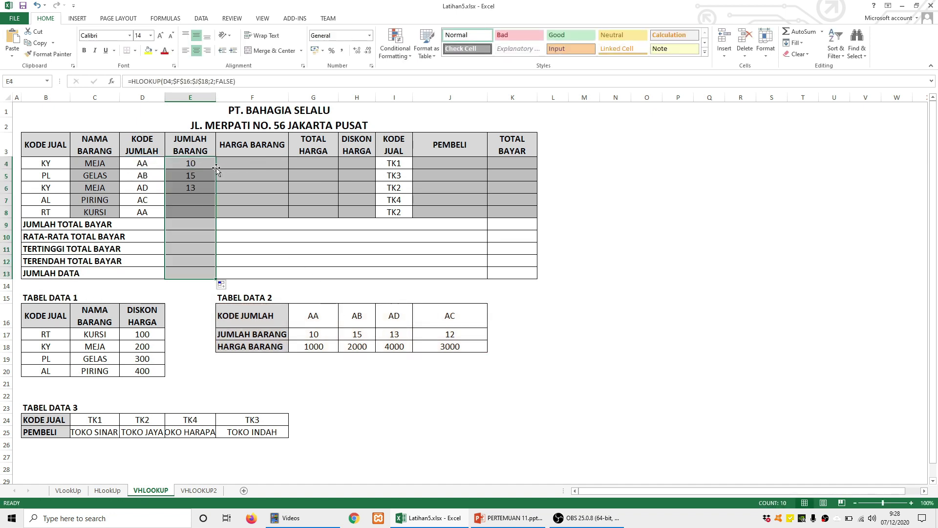
pyautogui.hotkey('ctrl', 'z')
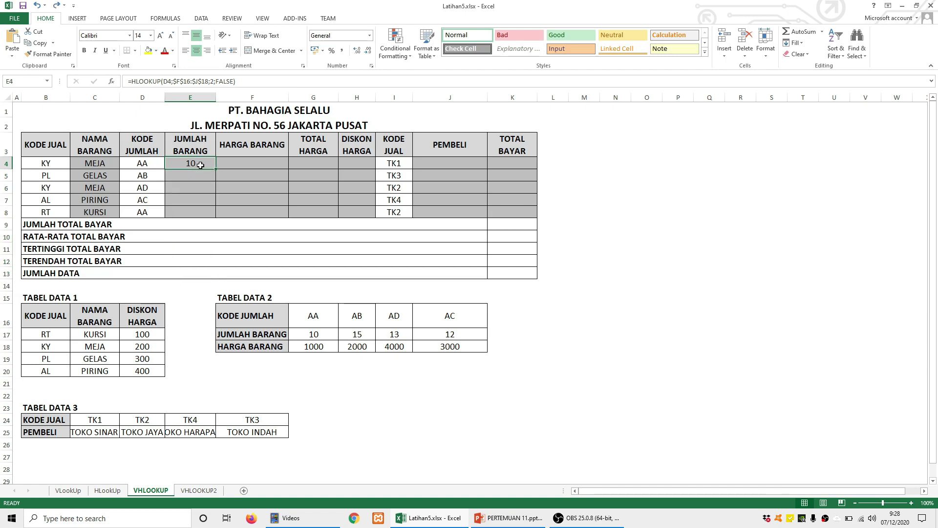
pyautogui.moveTo(215, 169); pyautogui.dragTo(216, 216)
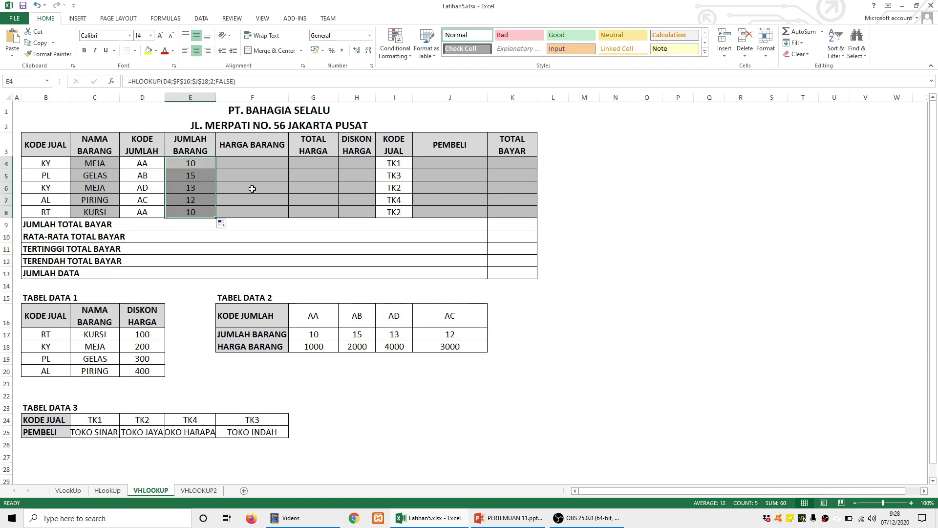
# Look up HARGA BARANG in F4 from Tabel Data 2 with =HLOOKUP(D4;$F$16:$J$18;3;FALSE), and fill it down through F8.
pyautogui.click(252, 161)
pyautogui.moveTo(309, 348); pyautogui.dragTo(447, 351)
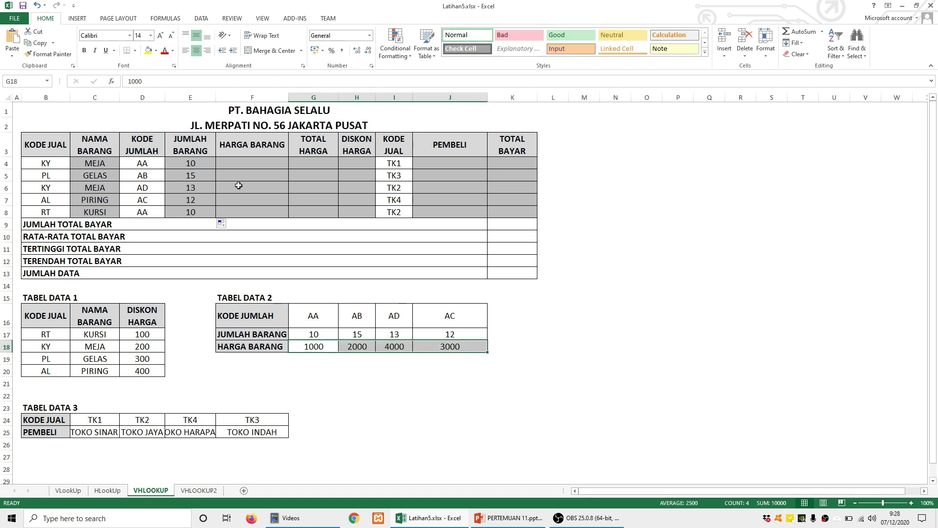
pyautogui.click(249, 165)
pyautogui.write('=hl')
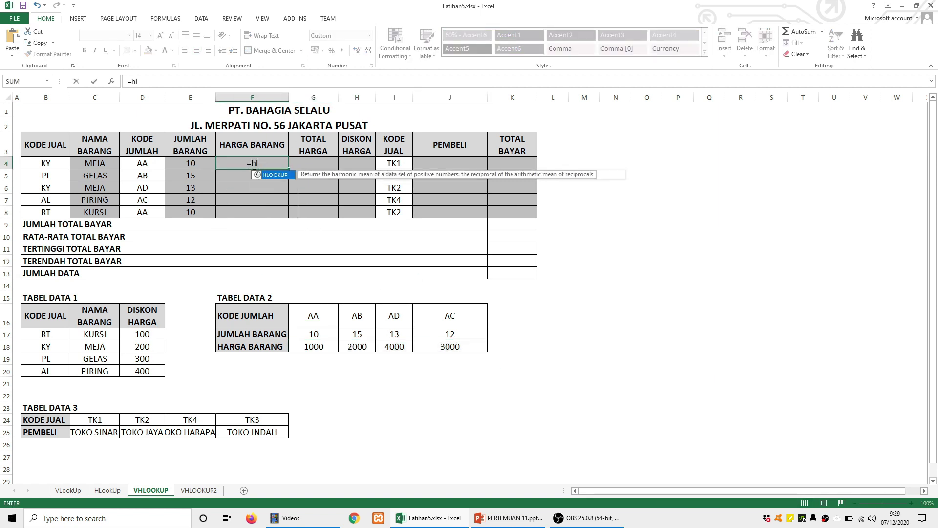
pyautogui.press('Tab')
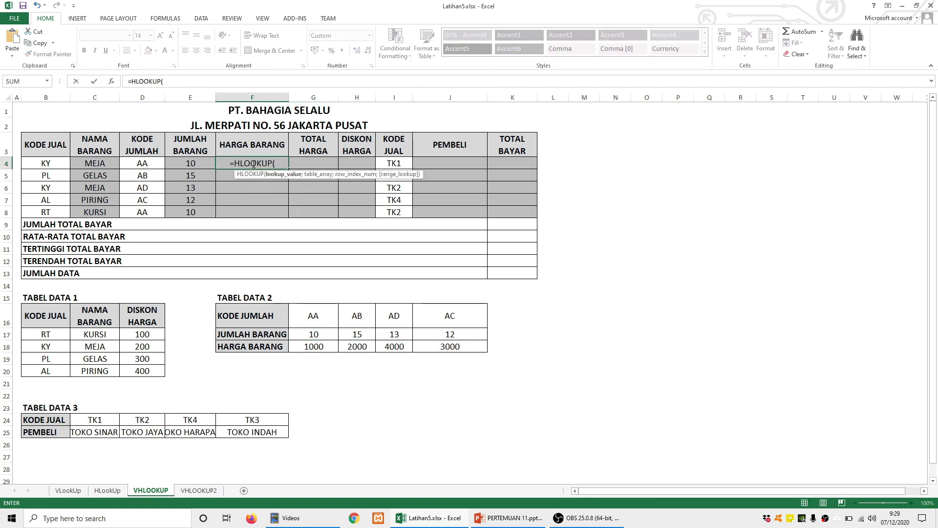
pyautogui.click(145, 163)
pyautogui.write(';')
pyautogui.moveTo(249, 316); pyautogui.dragTo(457, 353)
pyautogui.press('F4')
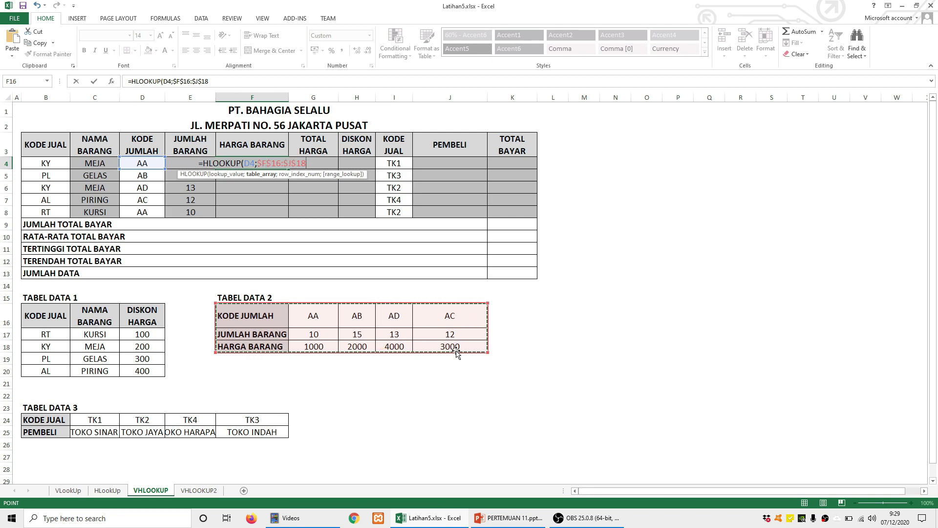
pyautogui.write(';')
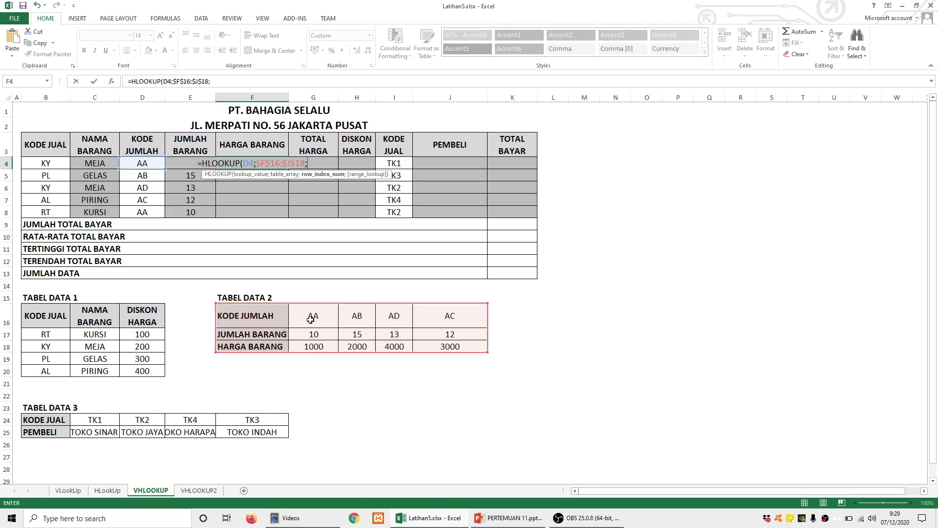
pyautogui.write('3;fal')
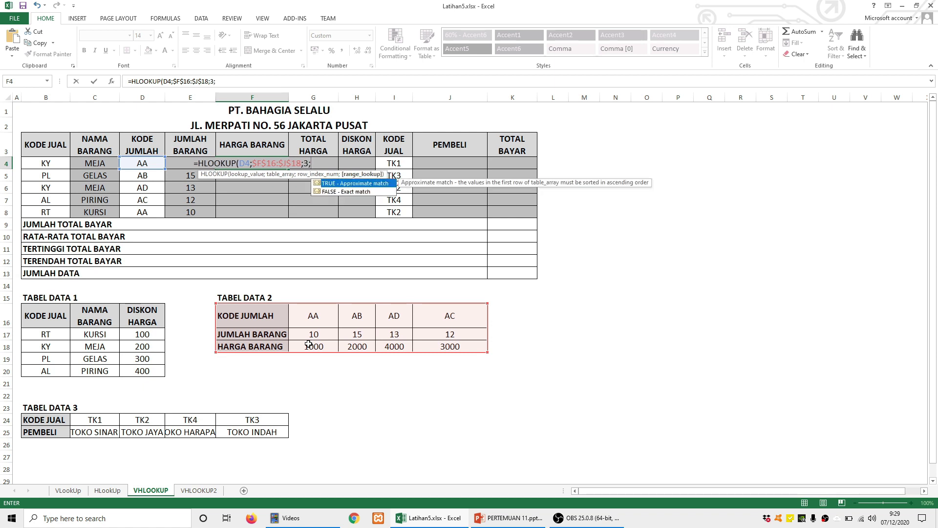
pyautogui.write('se')
pyautogui.press('Return')
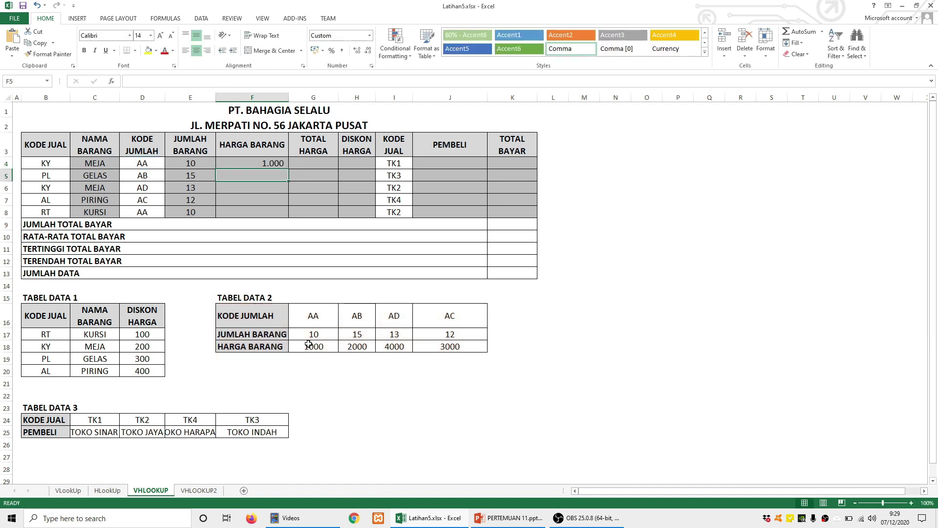
pyautogui.click(267, 163)
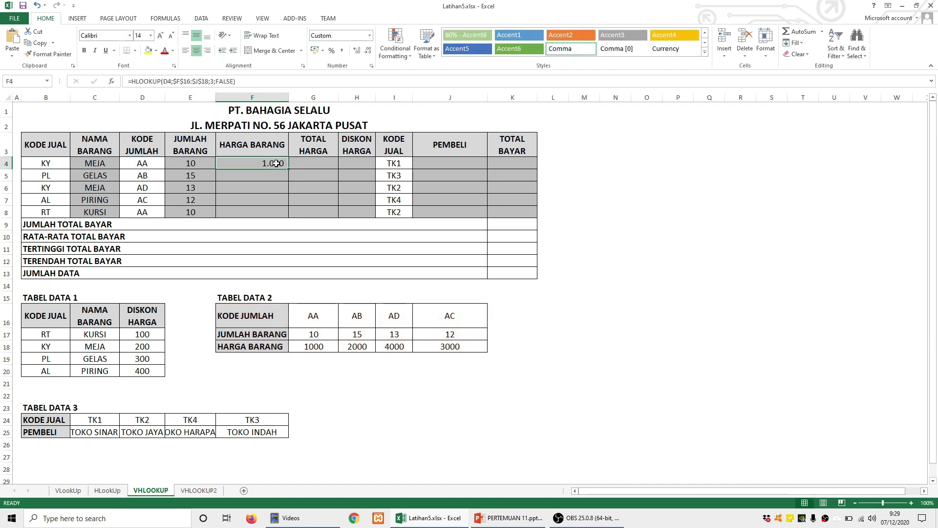
pyautogui.moveTo(290, 169); pyautogui.dragTo(291, 214)
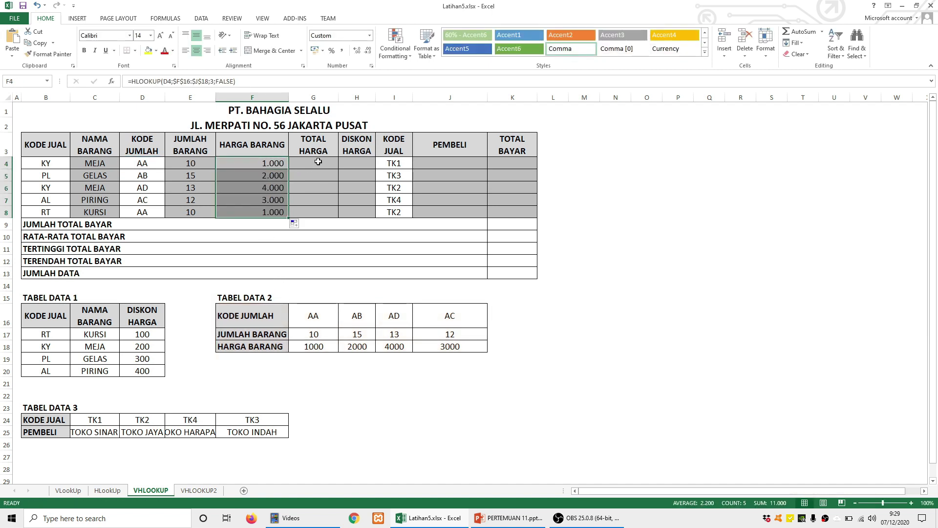
# Calculate TOTAL HARGA in G4 with =F4*E4, and fill it down through G8.
pyautogui.click(318, 162)
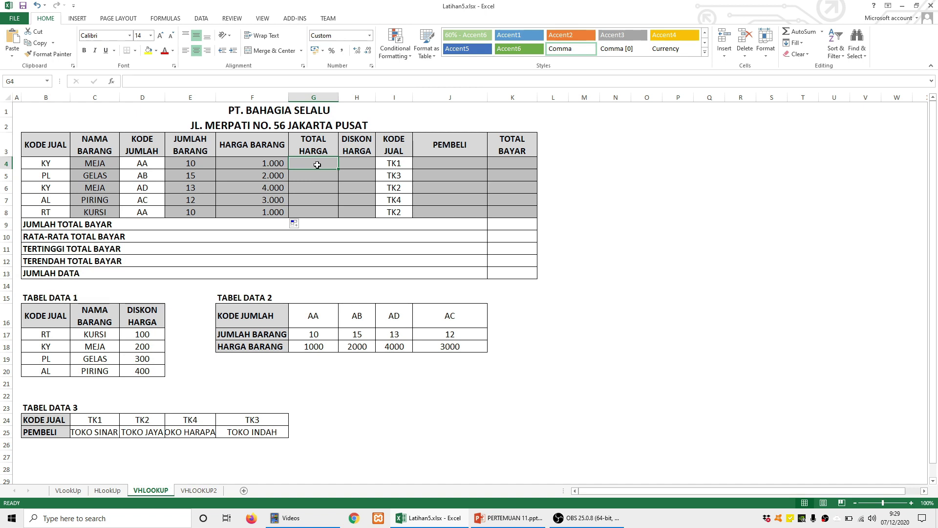
pyautogui.click(249, 161)
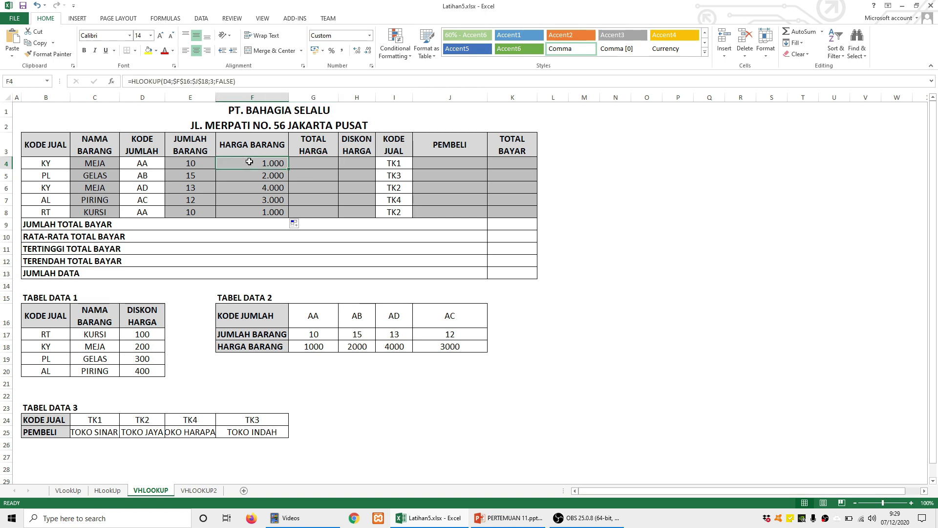
pyautogui.click(193, 164)
pyautogui.click(324, 163)
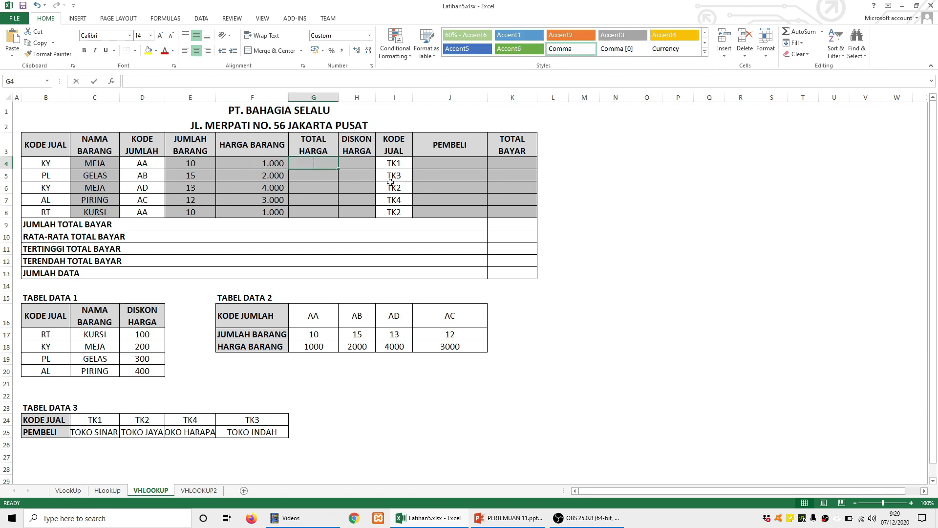
pyautogui.write('=')
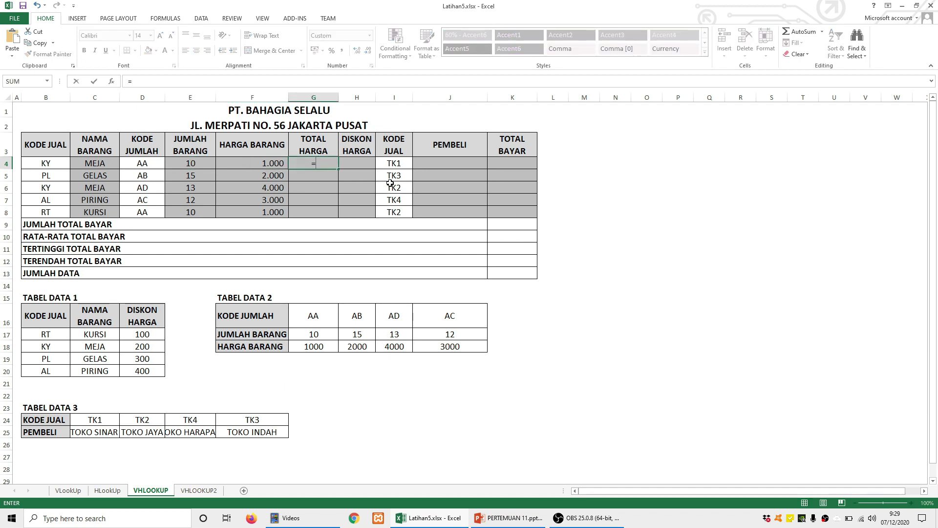
pyautogui.click(266, 164)
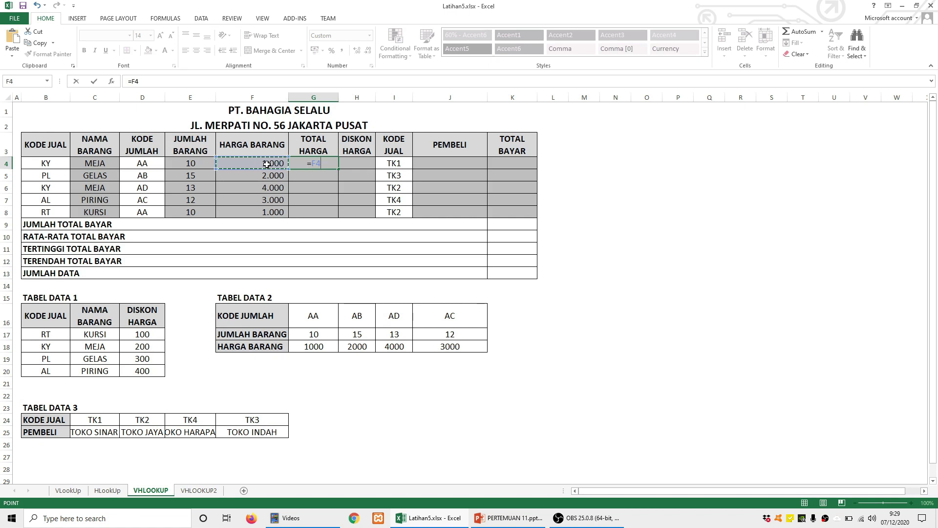
pyautogui.write('*')
pyautogui.click(183, 164)
pyautogui.press('Return')
pyautogui.click(328, 161)
pyautogui.moveTo(338, 170); pyautogui.dragTo(339, 218)
# Look up DISKON HARGA in H4 from Tabel Data 1 with =VLOOKUP(B4;$B$16:$D$20;3;FALSE), and fill it down through H8.
pyautogui.click(362, 161)
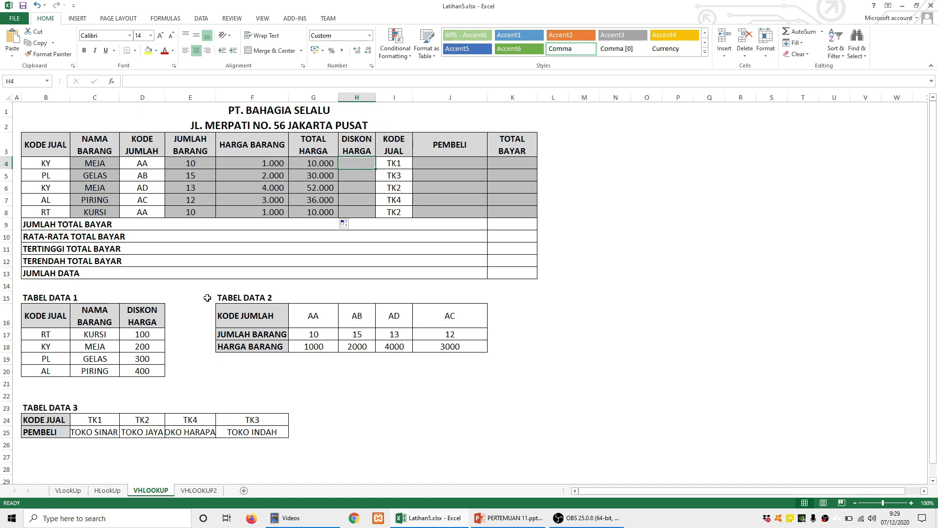
pyautogui.moveTo(149, 333); pyautogui.dragTo(152, 370)
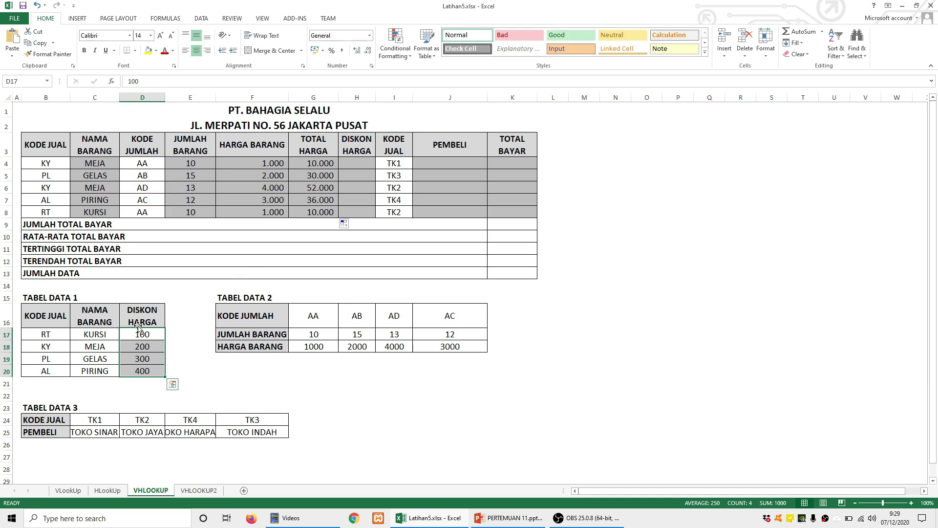
pyautogui.moveTo(361, 162); pyautogui.dragTo(360, 213)
pyautogui.moveTo(27, 308); pyautogui.dragTo(147, 379)
pyautogui.click(361, 161)
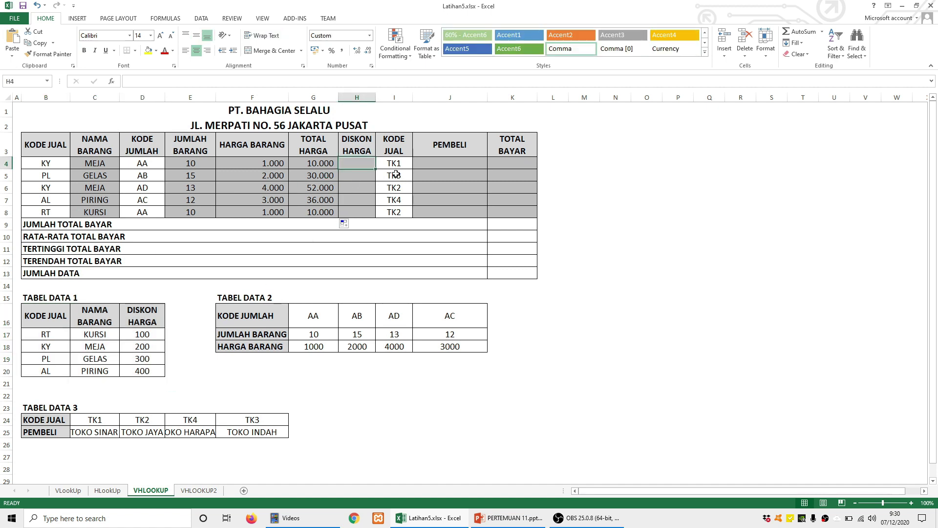
pyautogui.write('=vlo')
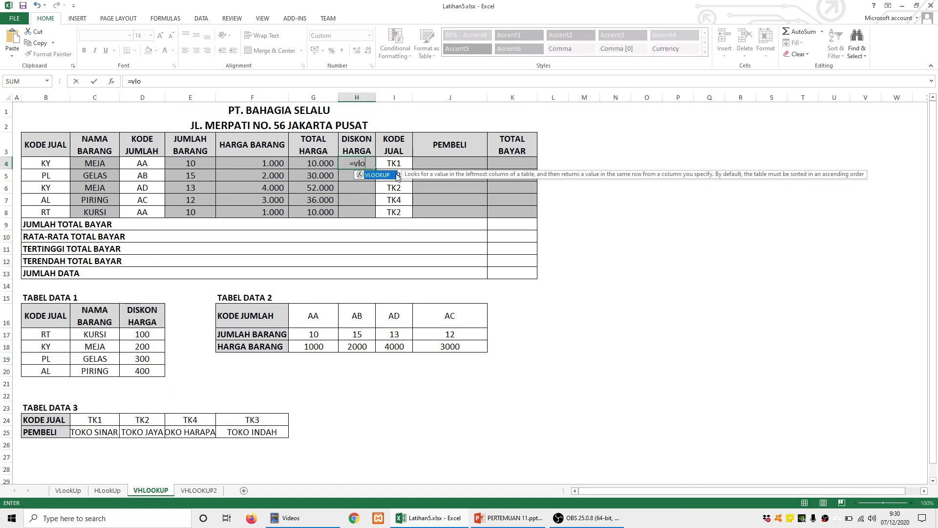
pyautogui.doubleClick(388, 175)
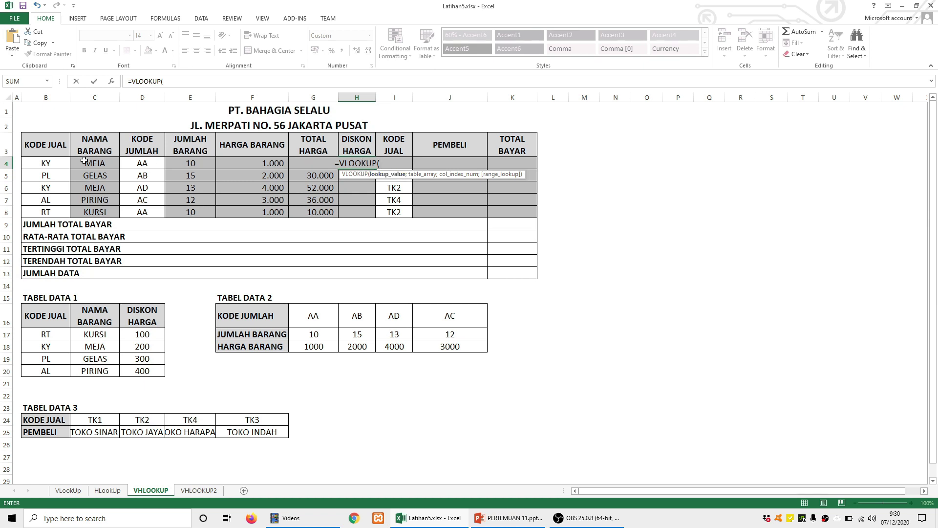
pyautogui.click(49, 163)
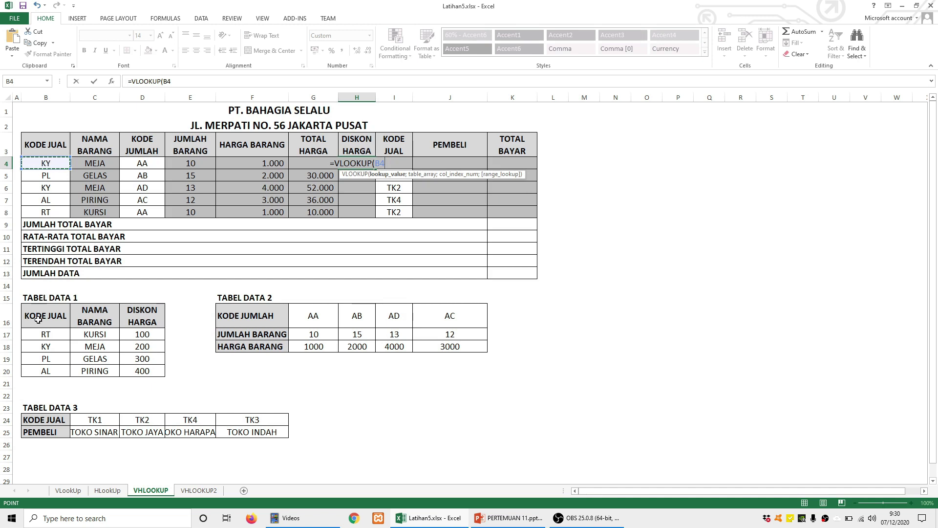
pyautogui.write(';')
pyautogui.moveTo(42, 316); pyautogui.dragTo(178, 373)
pyautogui.press('F4')
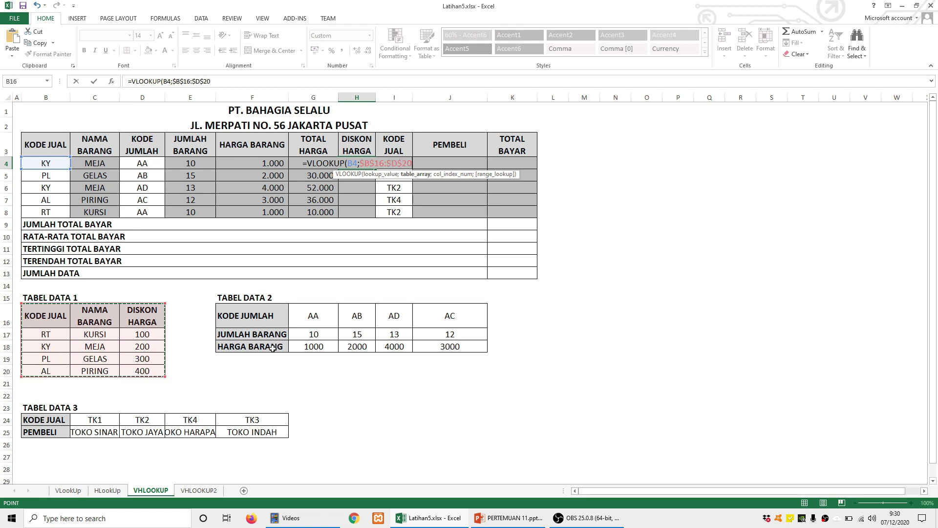
pyautogui.write(';')
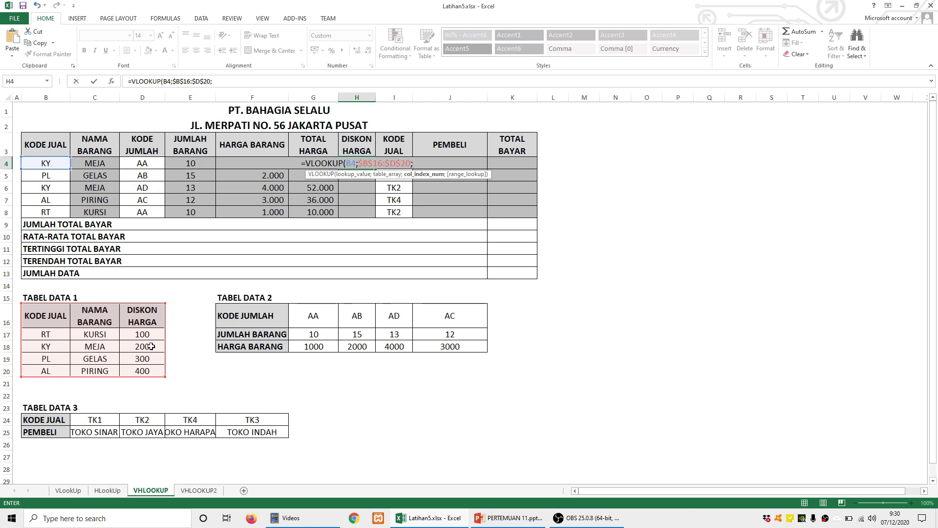
pyautogui.write('3;false')
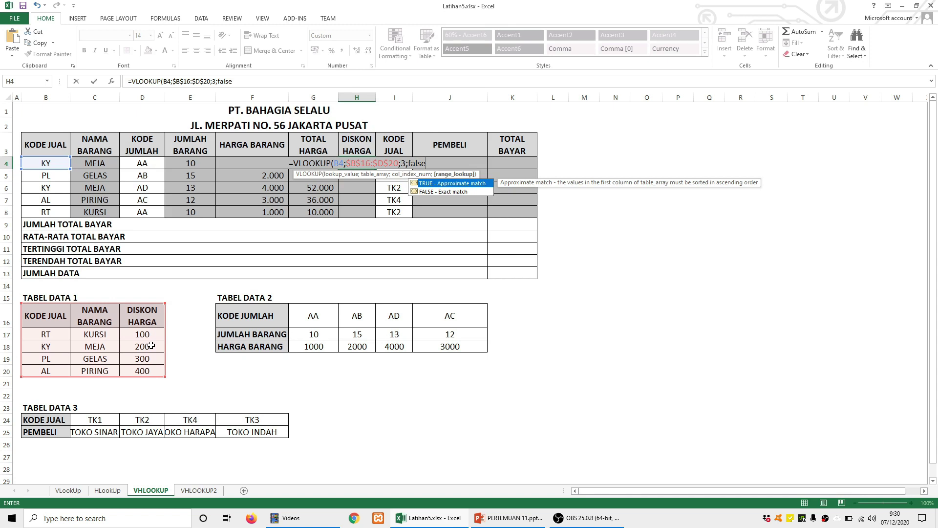
pyautogui.write(')')
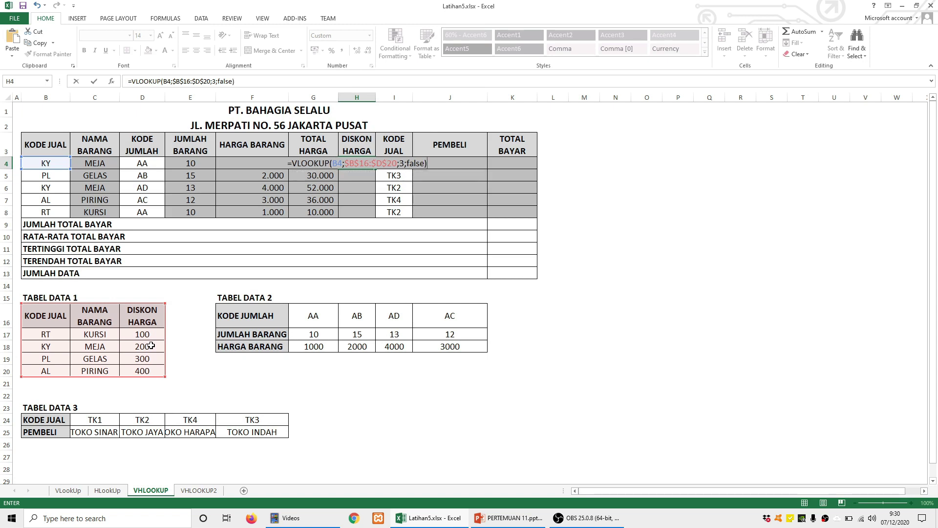
pyautogui.press('Return')
pyautogui.click(367, 165)
pyautogui.moveTo(381, 171); pyautogui.dragTo(381, 216)
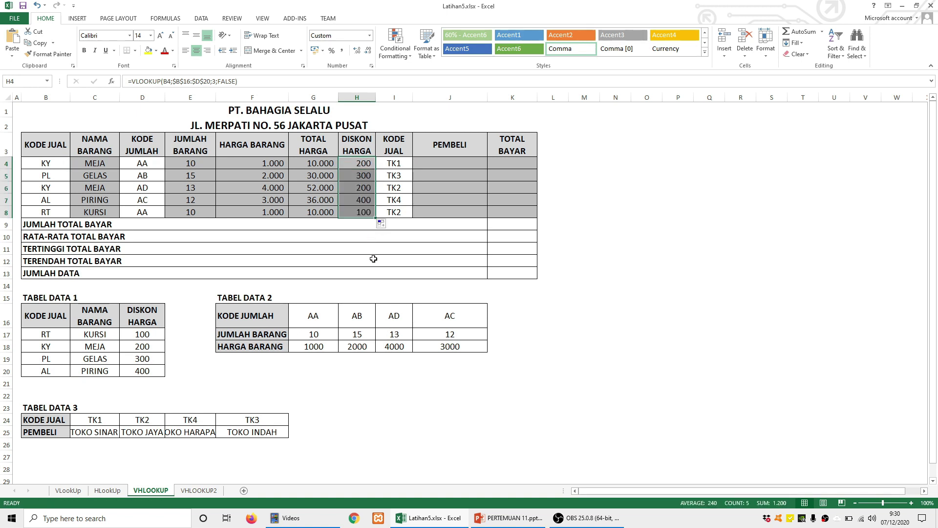
# Start the PEMBELI formula in J4 as an HLOOKUP of I4 in Tabel Data 3, $B$24:$F$25, with row index 2 and match argument FALSE.
pyautogui.click(441, 162)
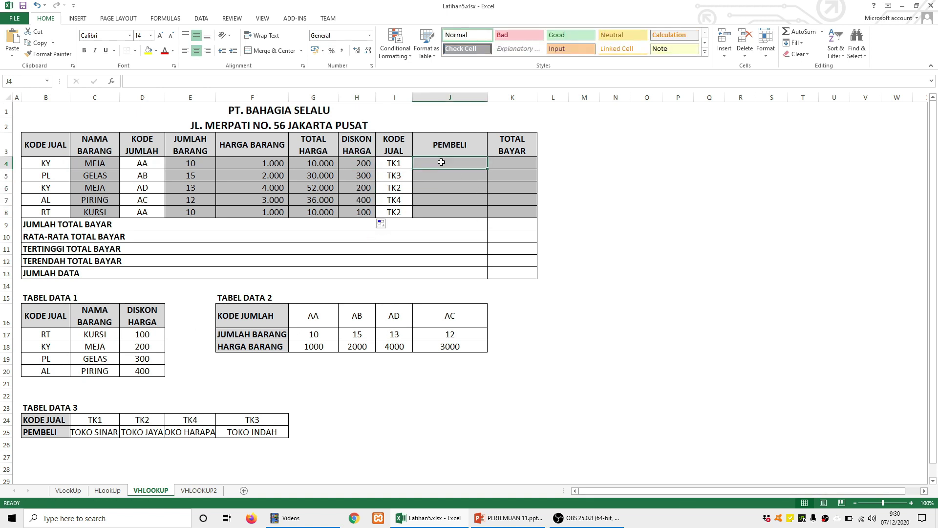
pyautogui.click(397, 145)
pyautogui.click(442, 167)
pyautogui.moveTo(42, 418); pyautogui.dragTo(273, 432)
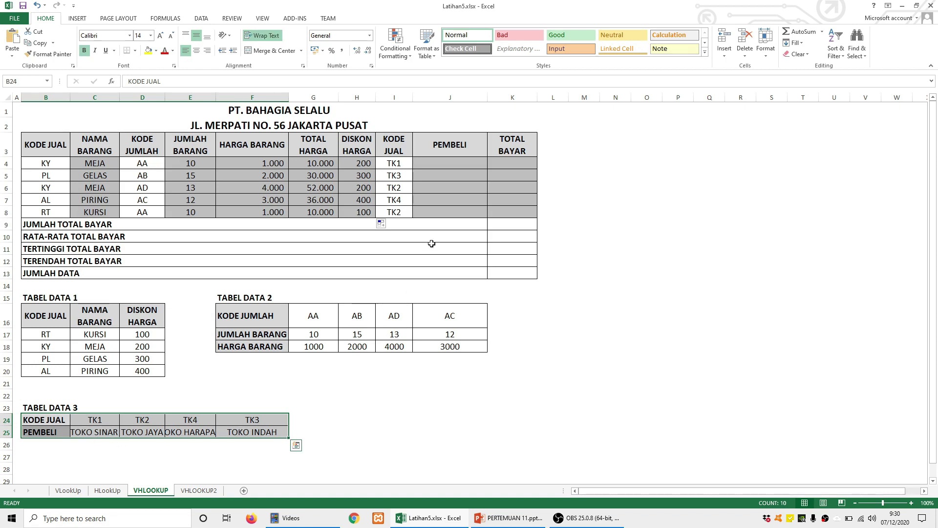
pyautogui.click(449, 163)
pyautogui.write('=hl')
pyautogui.press('BackSpace')
pyautogui.write('l')
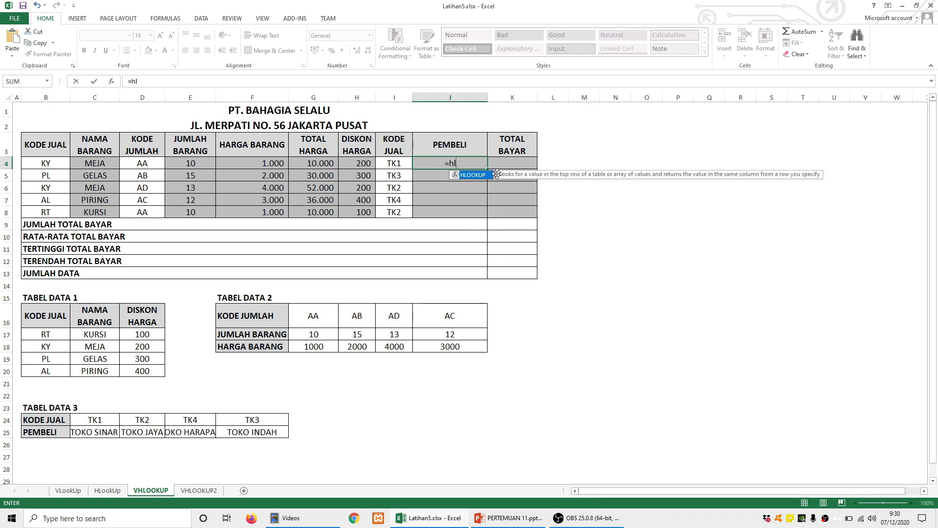
pyautogui.doubleClick(496, 174)
pyautogui.click(396, 164)
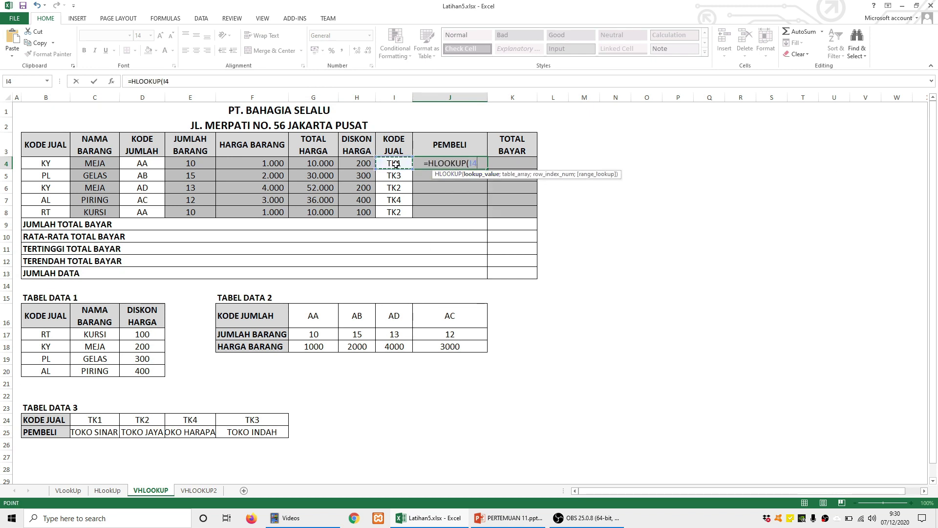
pyautogui.write(';')
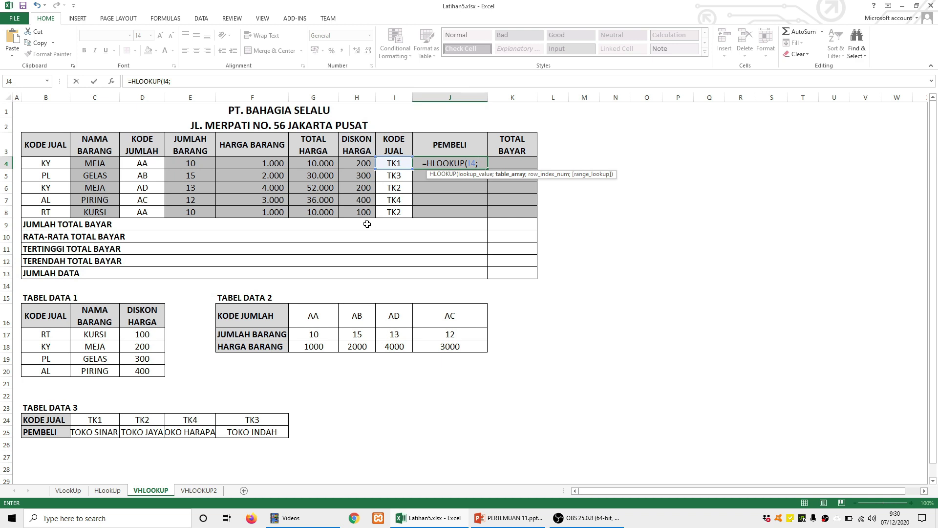
pyautogui.moveTo(45, 422); pyautogui.dragTo(263, 438)
pyautogui.press('F4')
pyautogui.write(';')
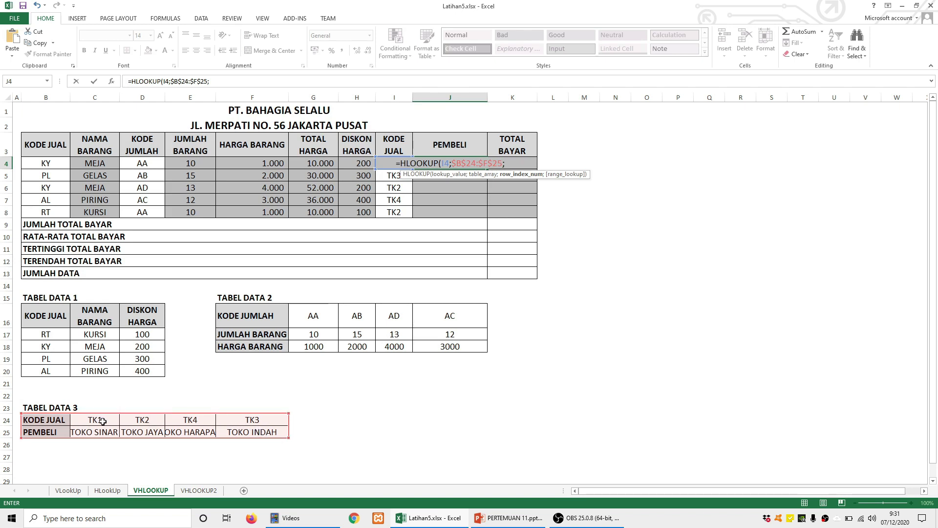
pyautogui.write('2;')
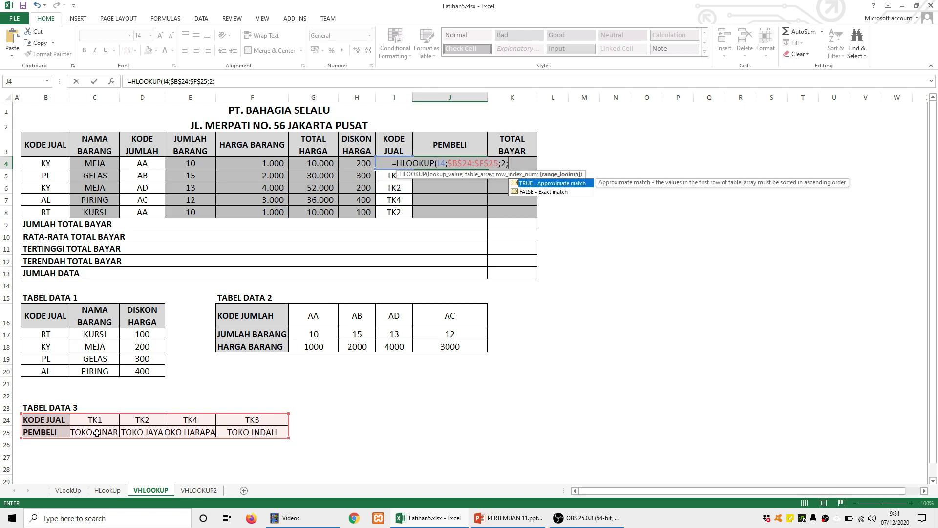
pyautogui.write('false')
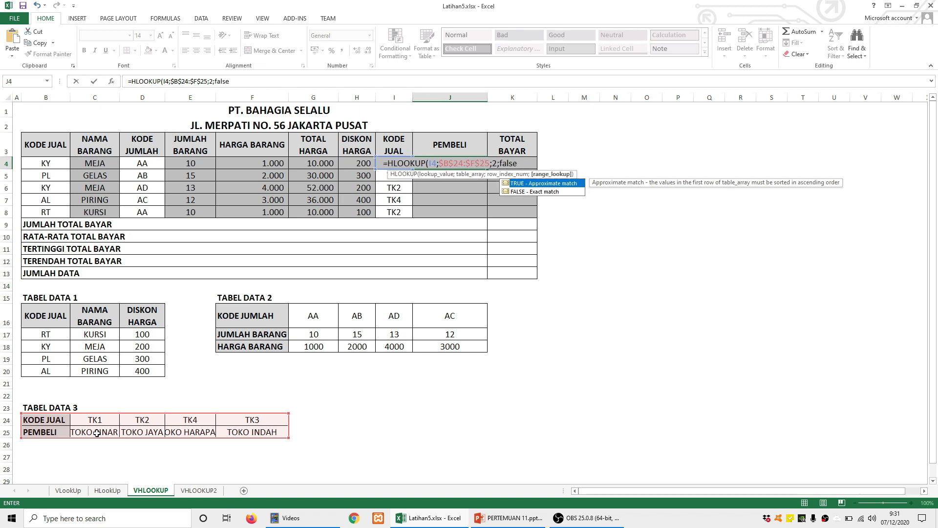
# Replace the FALSE argument with 0 to finish J4 as =HLOOKUP(I4;$B$24:$F$25;2;0), and fill it down through J8.
pyautogui.press('BackSpace')
pyautogui.press('BackSpace')
pyautogui.press('BackSpace')
pyautogui.press('BackSpace')
pyautogui.press('BackSpace')
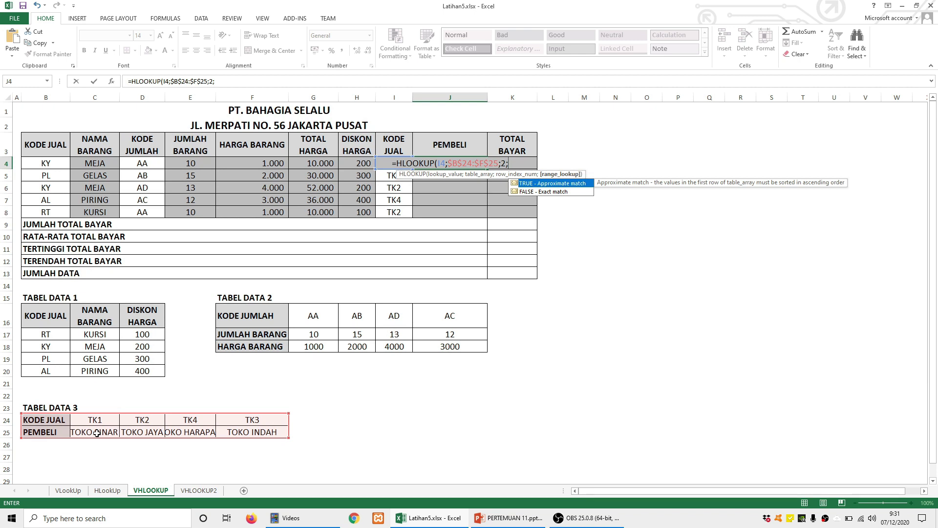
pyautogui.write('0')
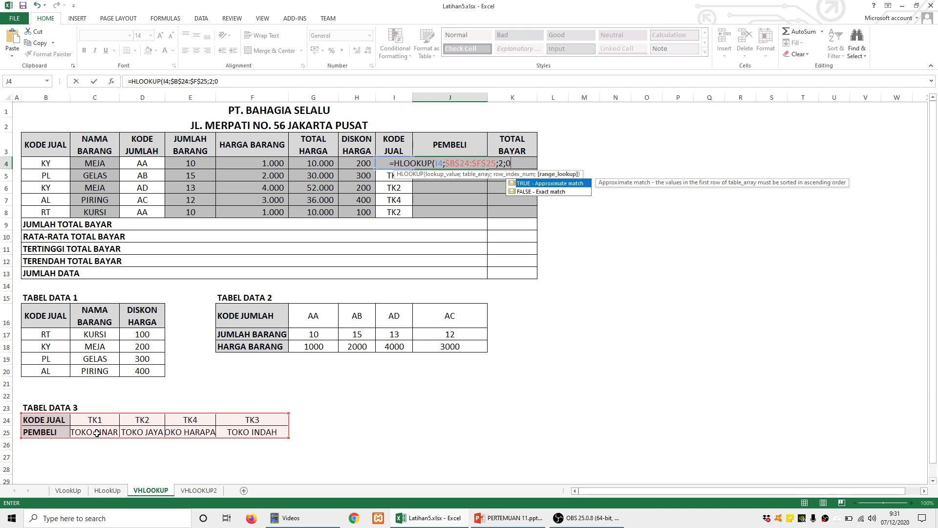
pyautogui.write(')')
pyautogui.press('Return')
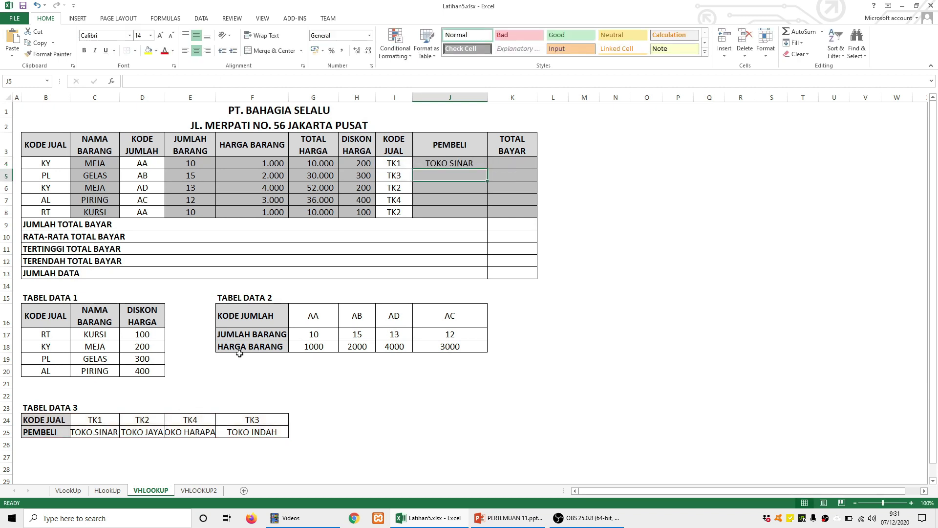
pyautogui.click(457, 166)
pyautogui.moveTo(487, 170); pyautogui.dragTo(492, 216)
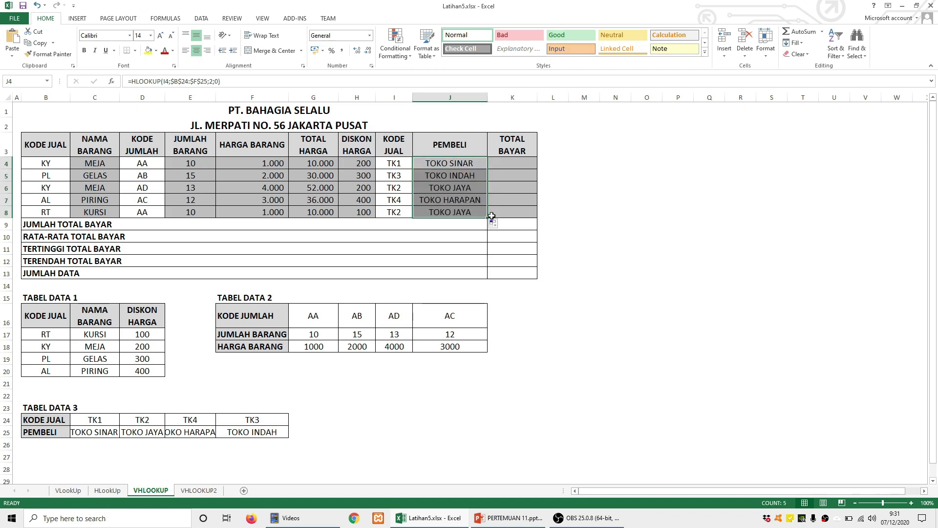
# Calculate the first row's TOTAL BAYAR in K4 by subtracting DISKON HARGA from TOTAL HARGA with =G4-H4.
pyautogui.press('Right')
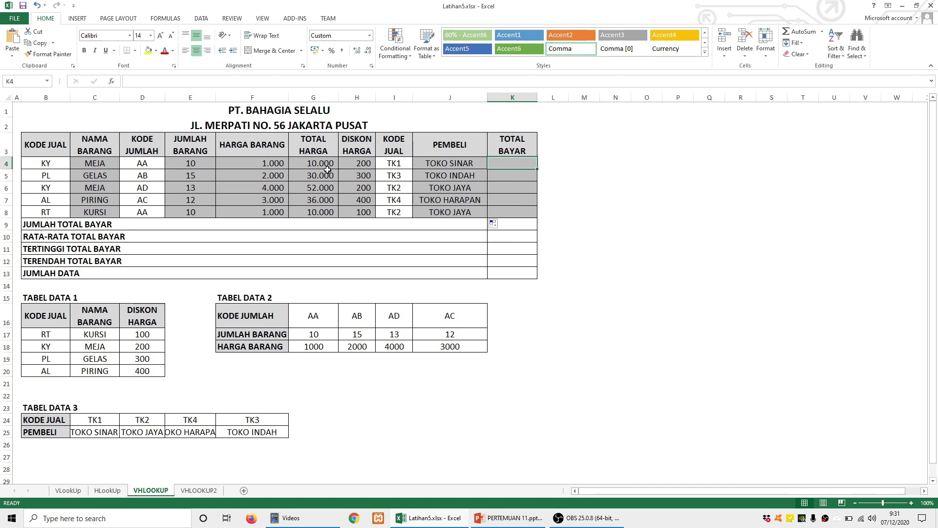
pyautogui.click(356, 162)
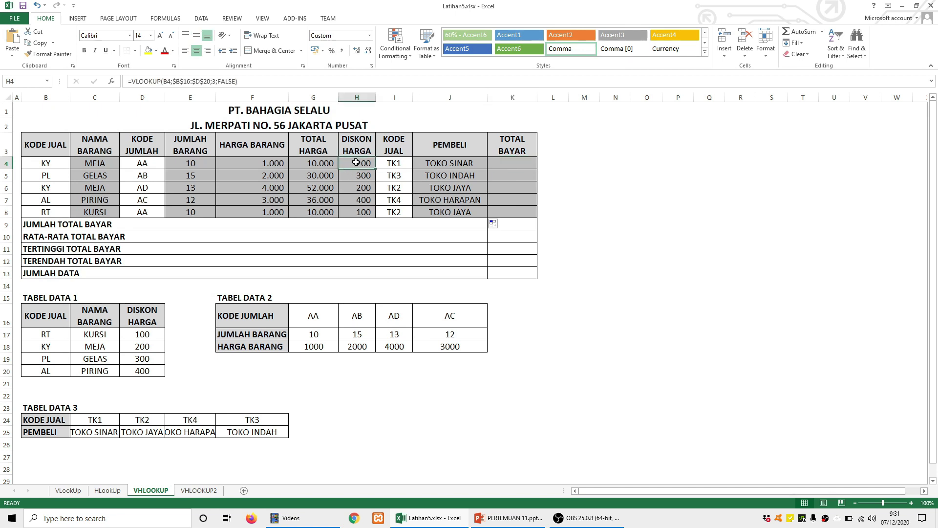
pyautogui.click(313, 164)
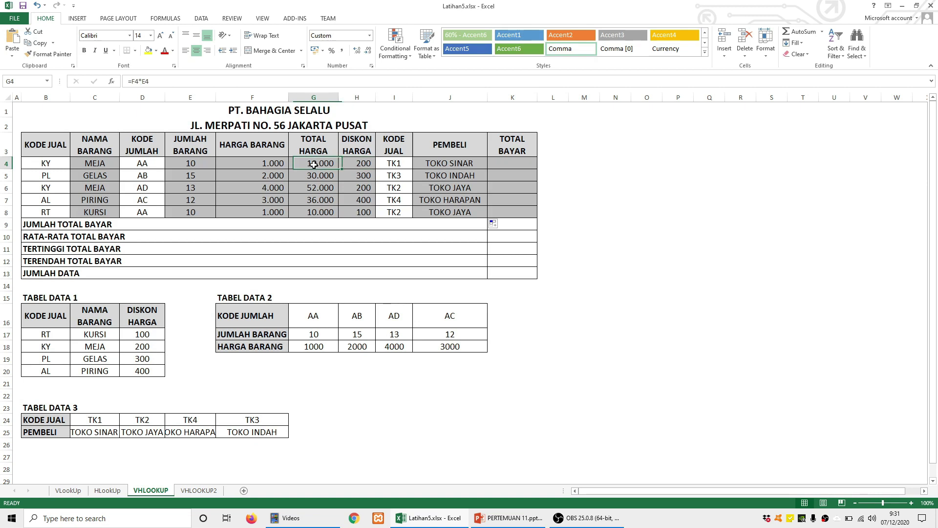
pyautogui.click(362, 164)
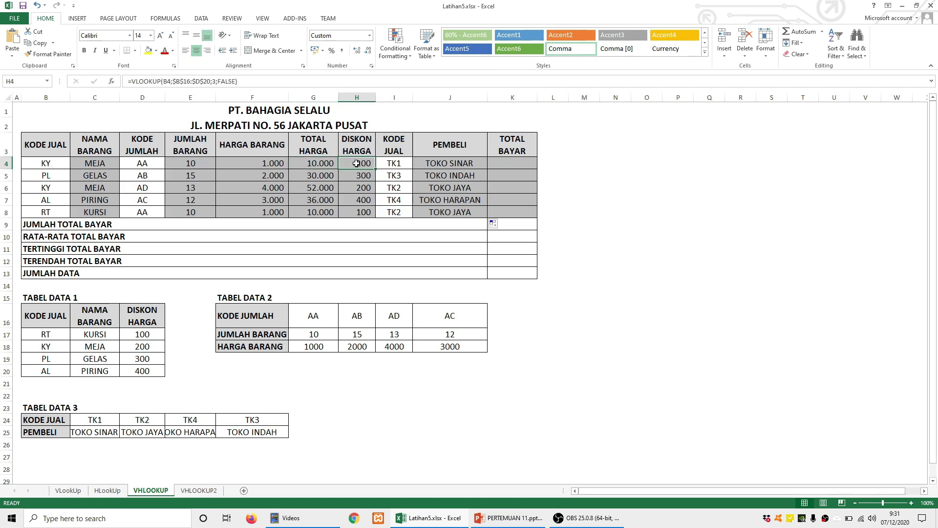
pyautogui.click(513, 167)
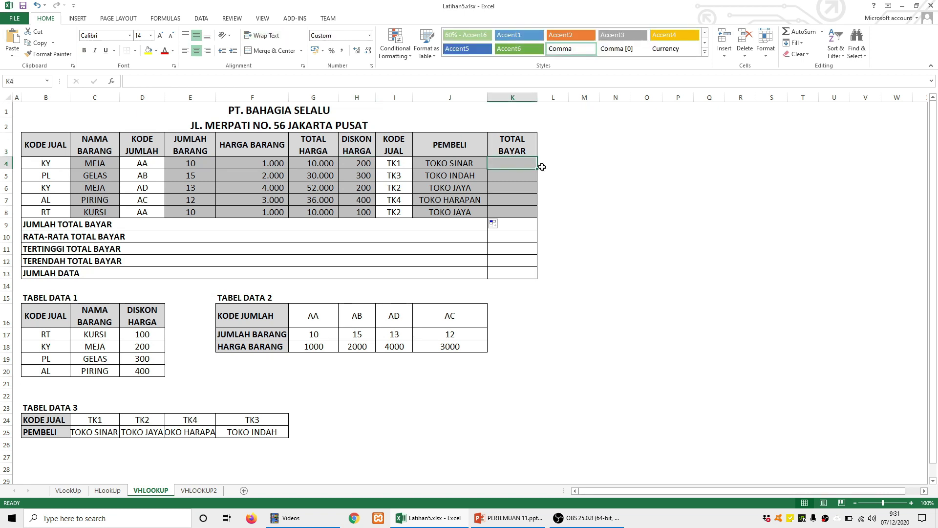
pyautogui.write('=')
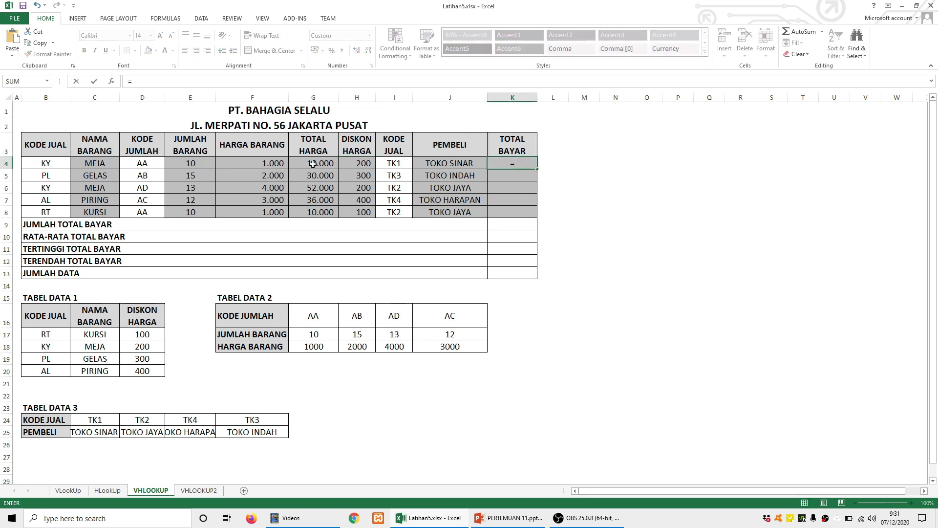
pyautogui.click(313, 164)
pyautogui.write('-')
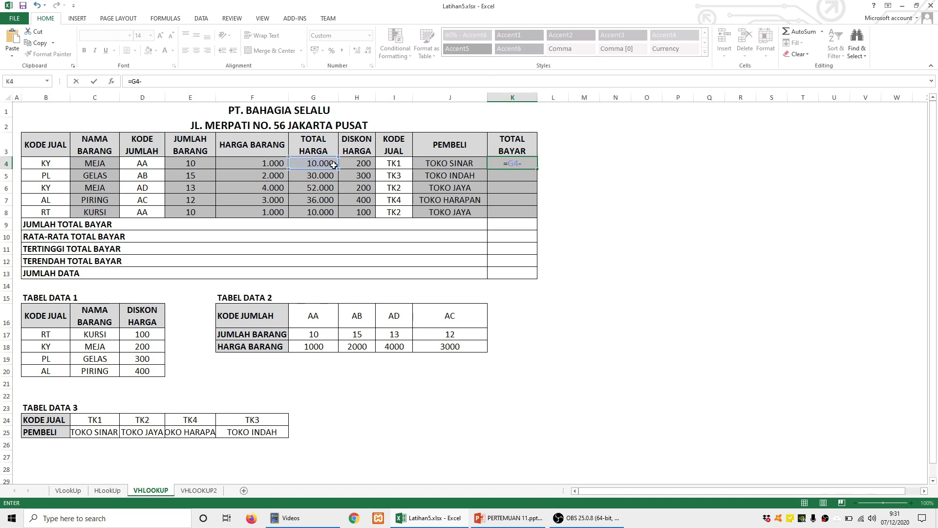
pyautogui.click(360, 165)
pyautogui.press('Return')
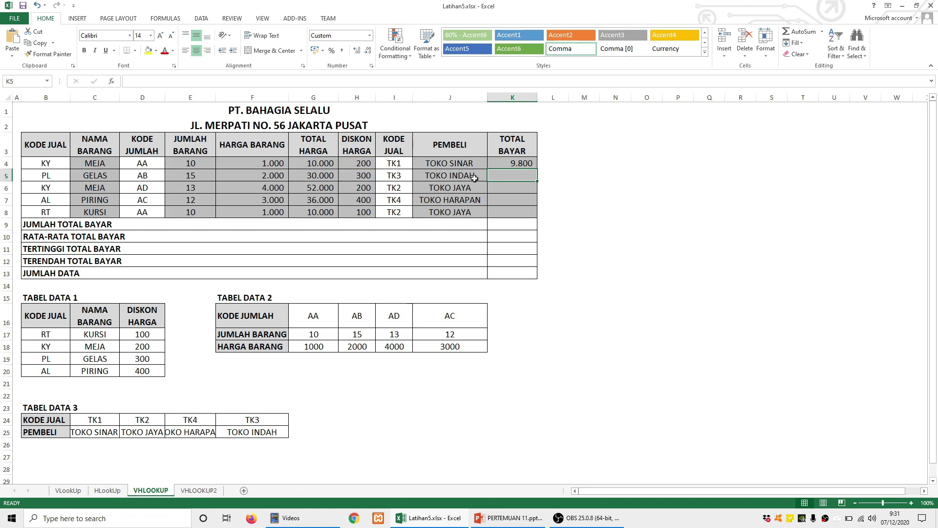
# Fill the TOTAL BAYAR formula from K4 down through K8.
pyautogui.click(318, 163)
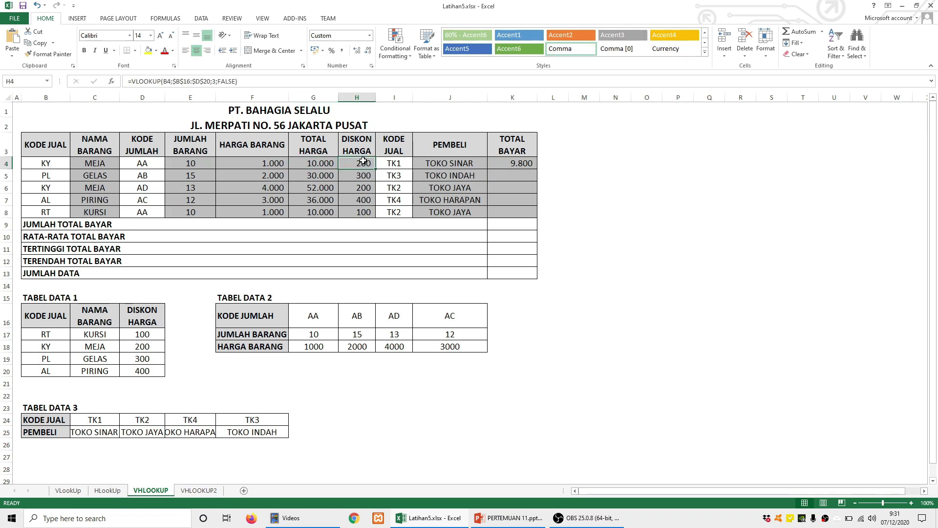
pyautogui.click(523, 165)
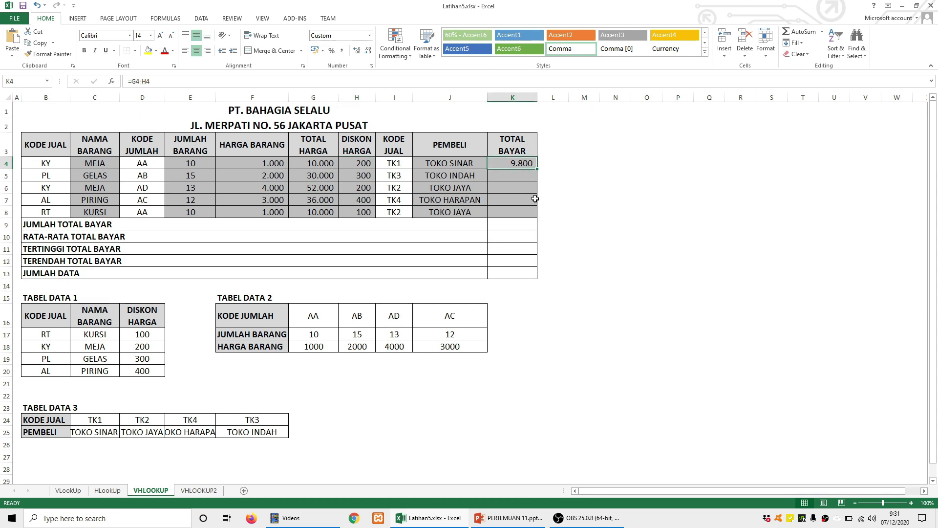
pyautogui.moveTo(539, 170); pyautogui.dragTo(539, 215)
pyautogui.click(636, 196)
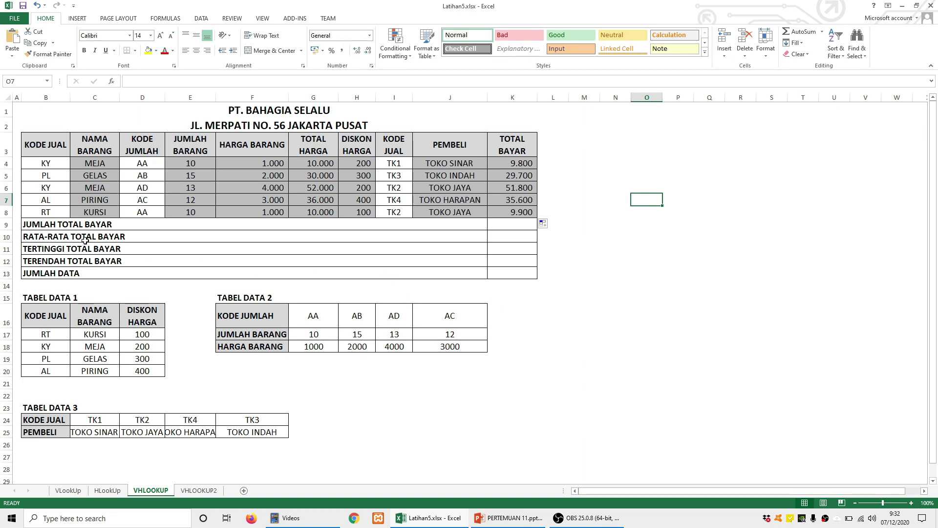
# Calculate JUMLAH TOTAL BAYAR in K9 with the SUM function over K4:K8.
pyautogui.click(81, 225)
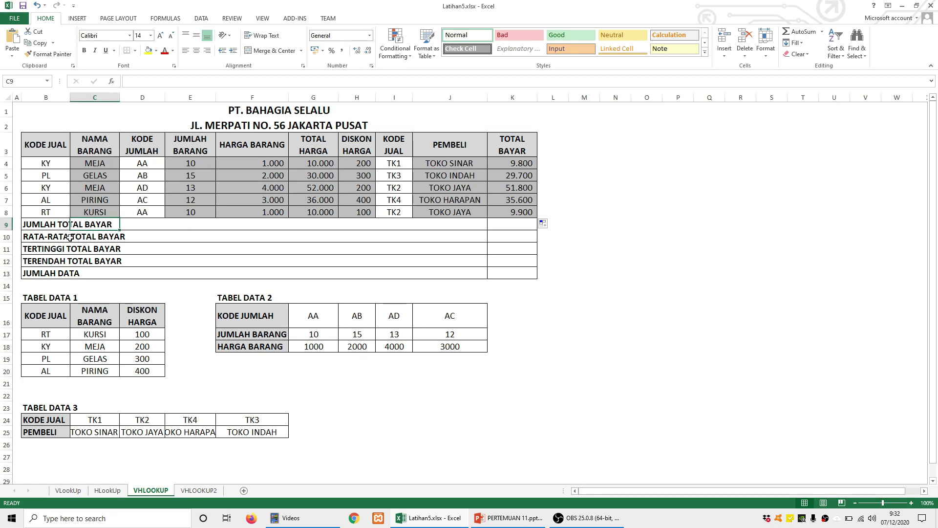
pyautogui.click(68, 237)
pyautogui.click(63, 249)
pyautogui.click(59, 260)
pyautogui.click(57, 274)
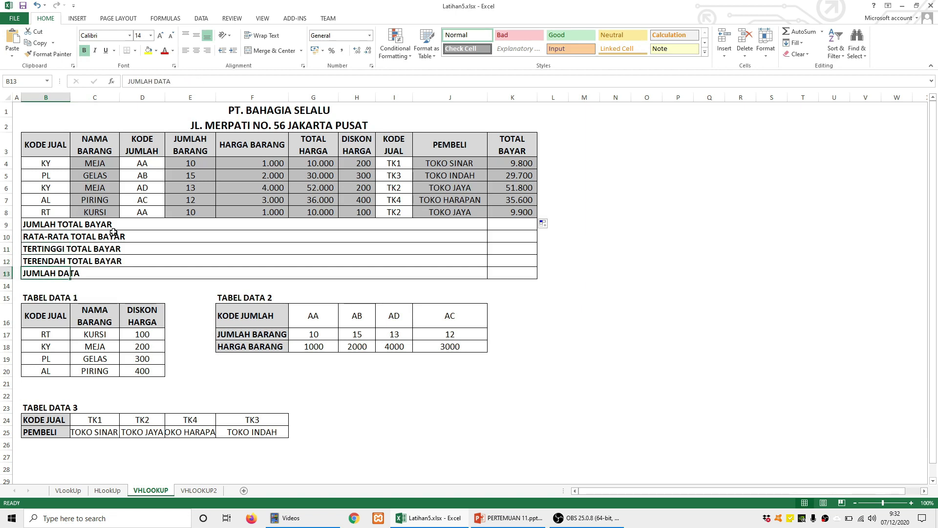
pyautogui.click(69, 225)
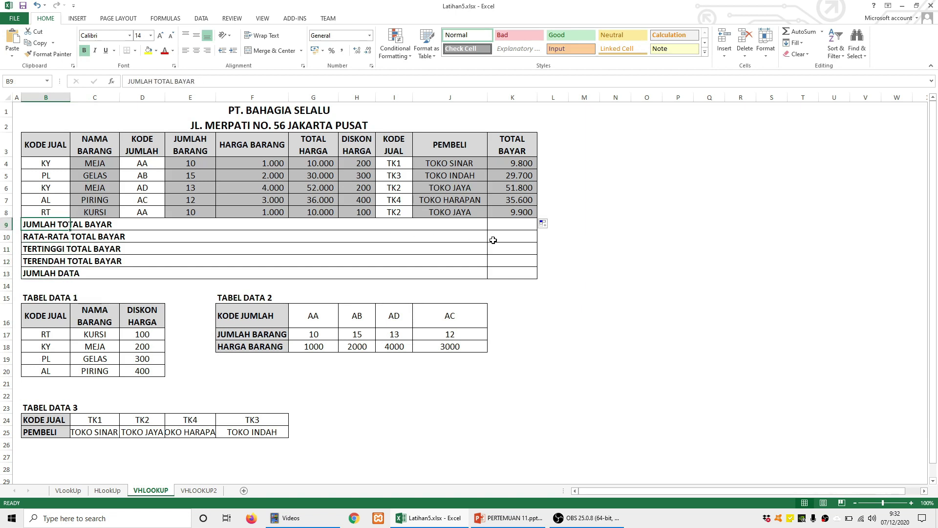
pyautogui.click(508, 224)
pyautogui.write('=sum')
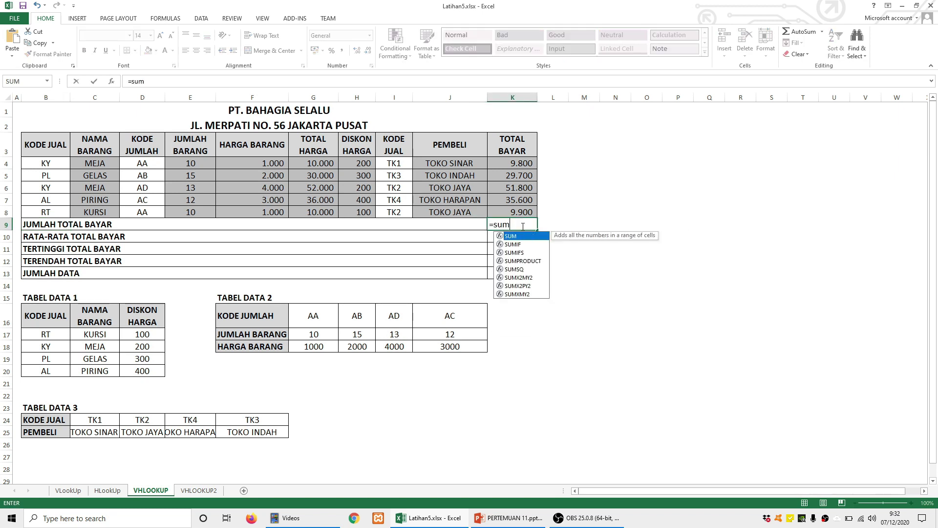
pyautogui.press('Tab')
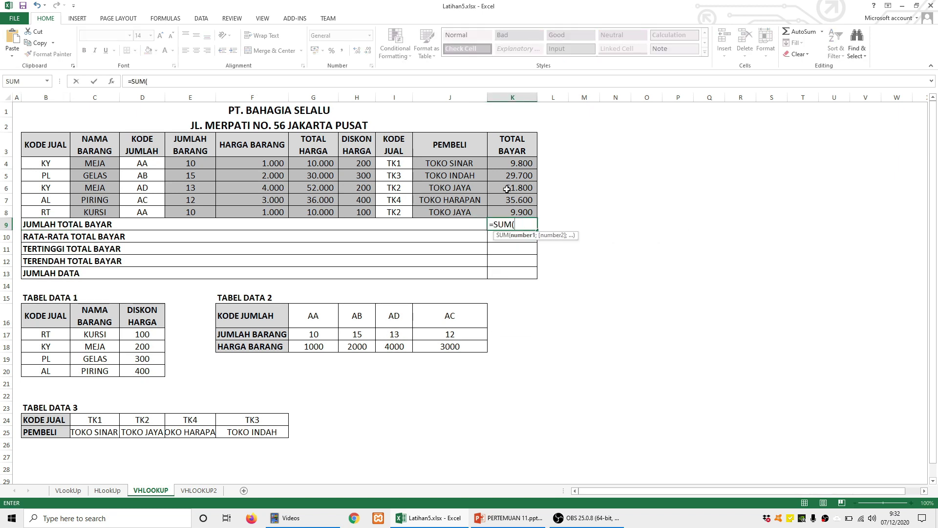
pyautogui.moveTo(516, 165); pyautogui.dragTo(514, 212)
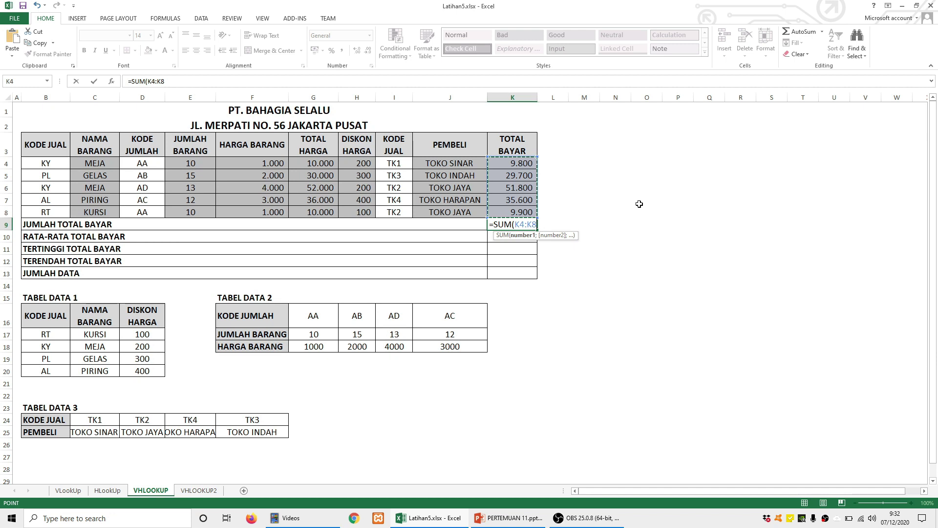
pyautogui.press('Return')
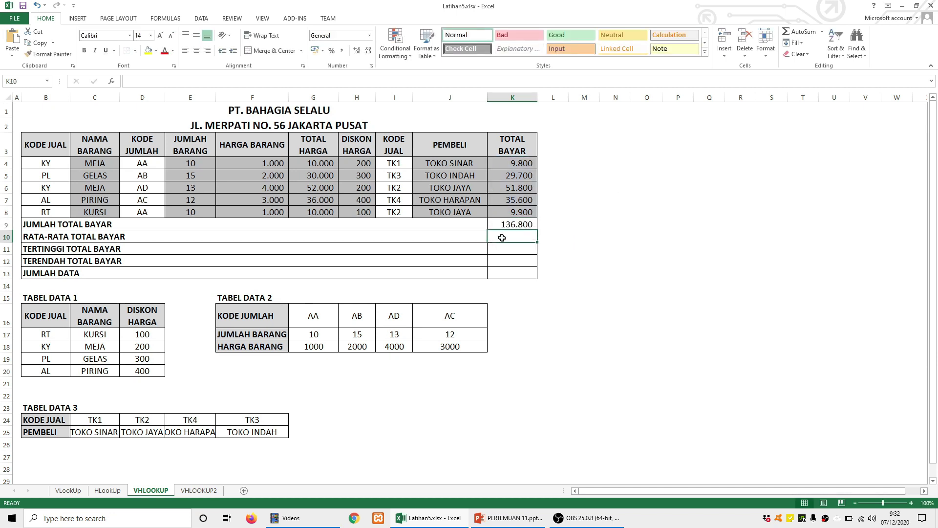
# Calculate RATA-RATA TOTAL BAYAR in K10 with the AVERAGE function over K4:K8.
pyautogui.write('=av')
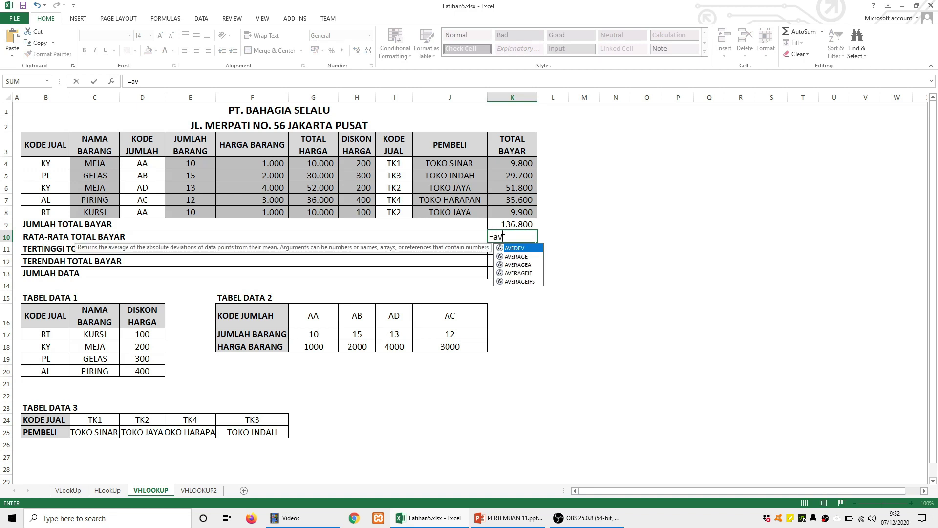
pyautogui.press('Down')
pyautogui.press('Tab')
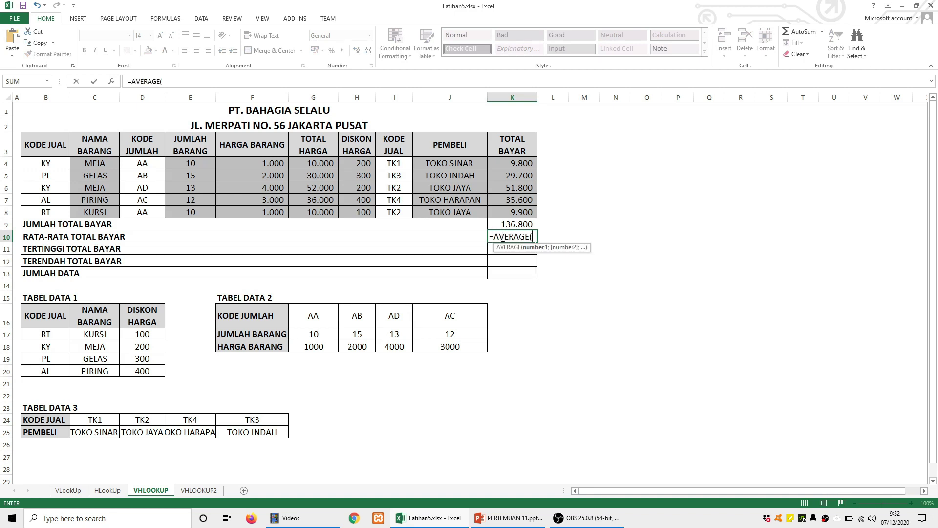
pyautogui.moveTo(510, 161); pyautogui.dragTo(517, 214)
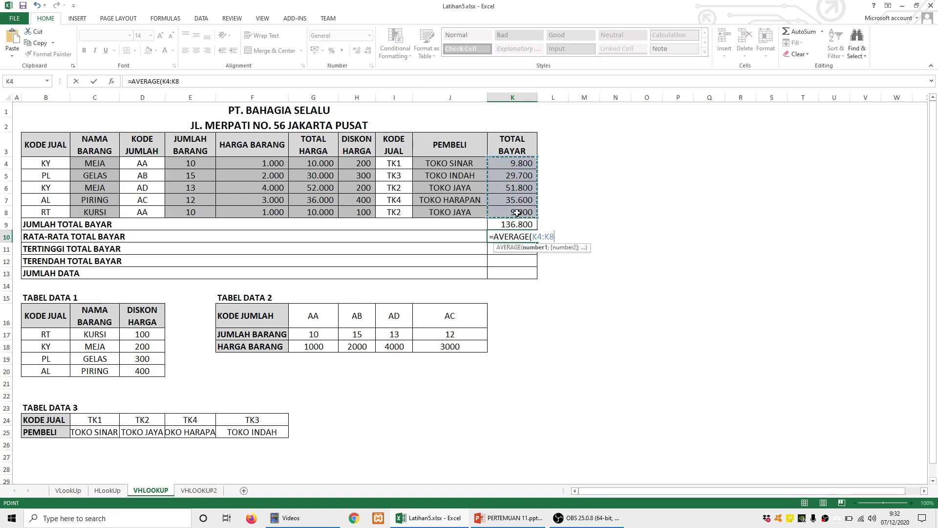
pyautogui.press('Return')
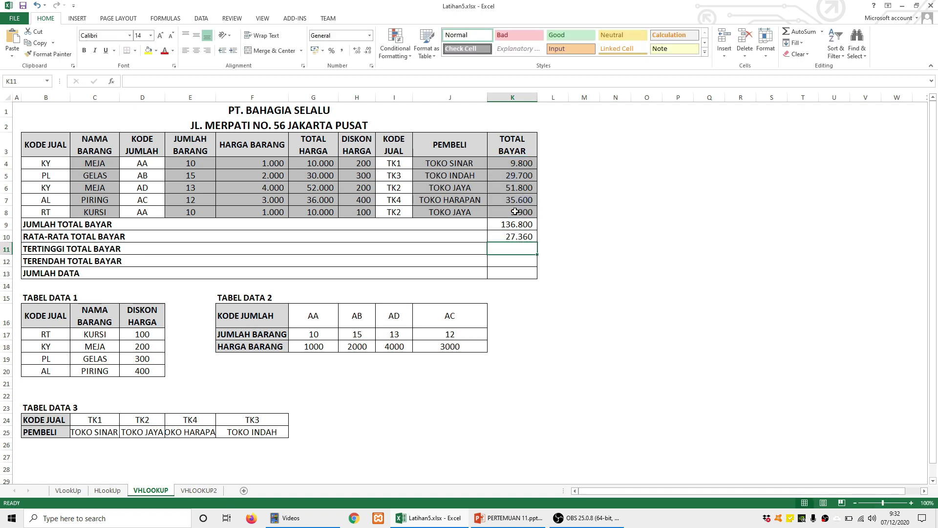
pyautogui.moveTo(518, 160); pyautogui.dragTo(519, 214)
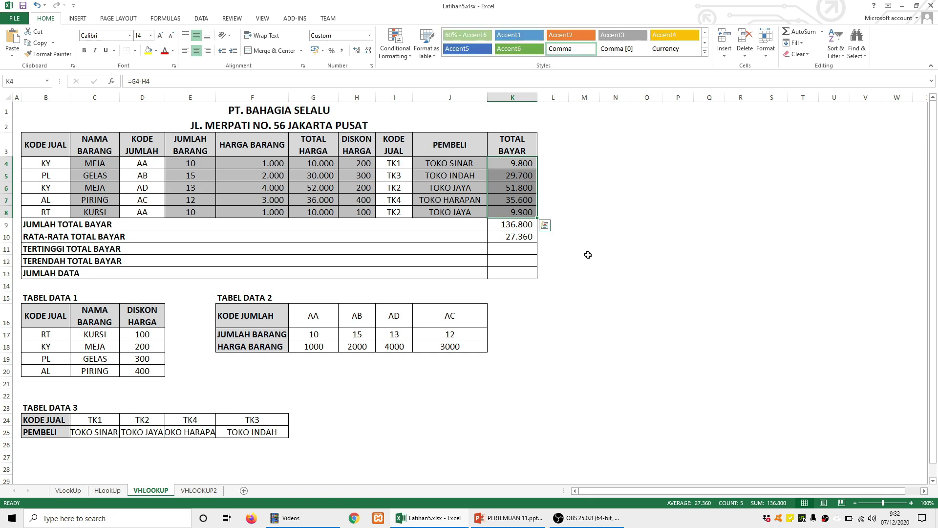
pyautogui.click(517, 240)
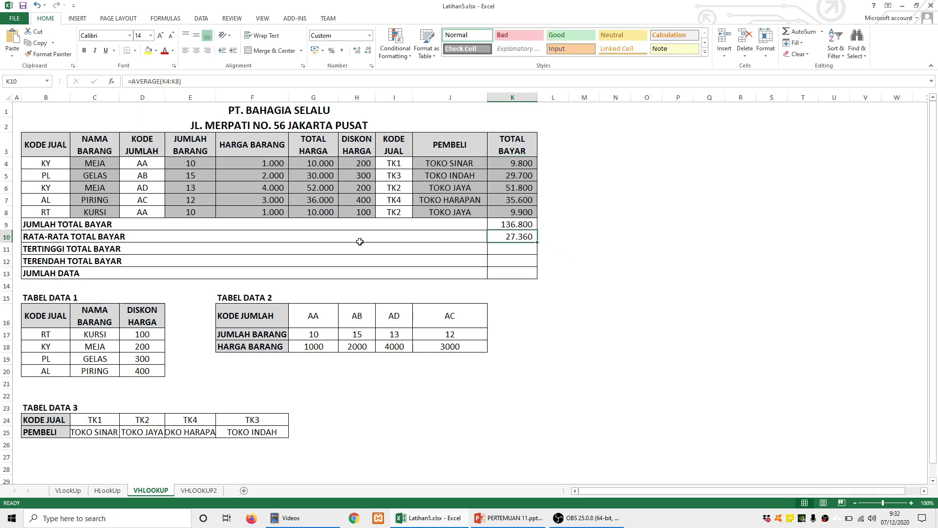
# Calculate TERTINGGI TOTAL BAYAR in K11 with the MAX function over K4:K8.
pyautogui.click(507, 251)
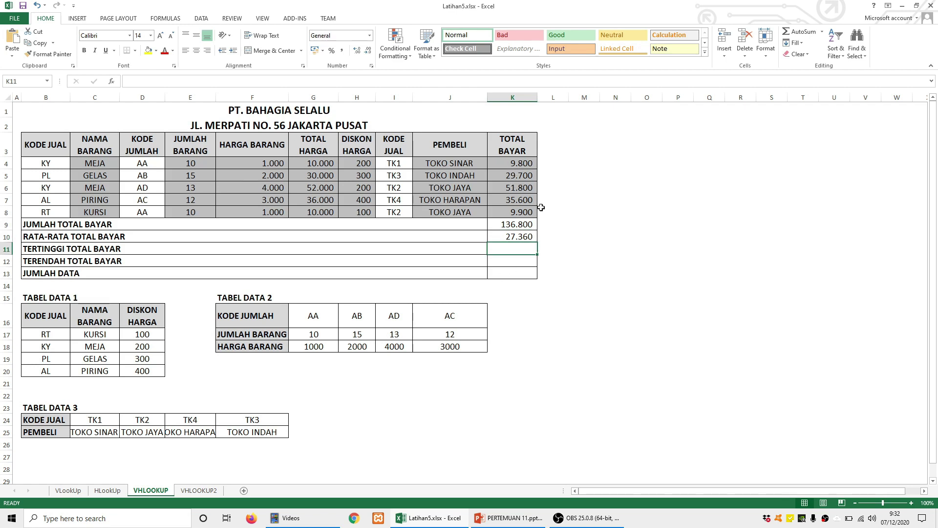
pyautogui.write('=max')
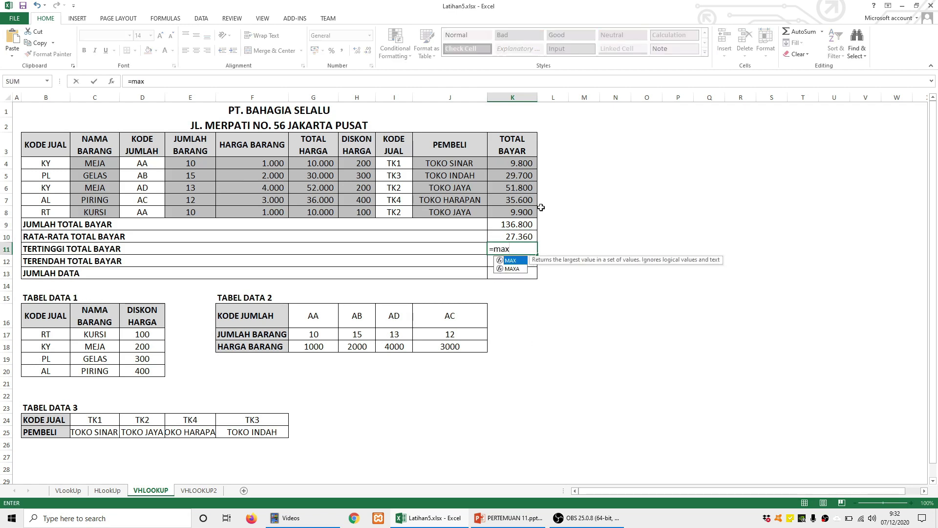
pyautogui.write('(')
pyautogui.moveTo(517, 161); pyautogui.dragTo(527, 213)
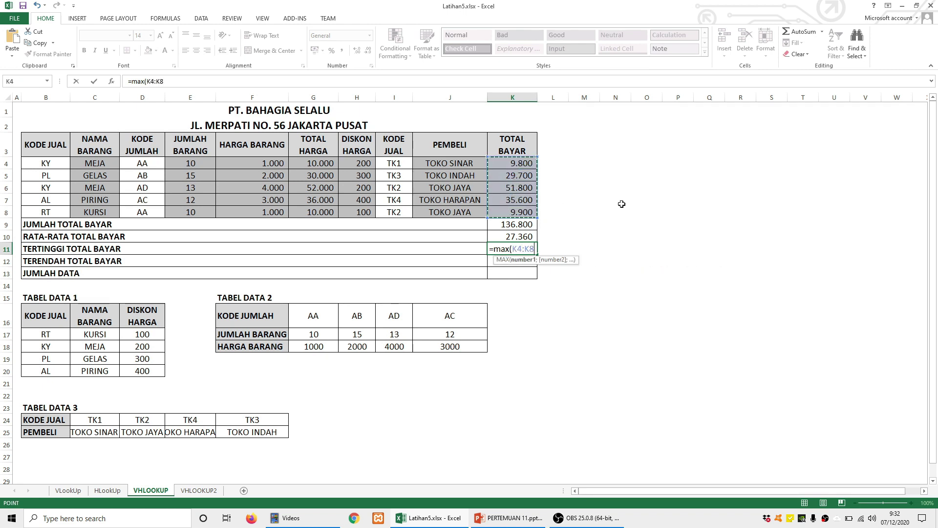
pyautogui.press('Return')
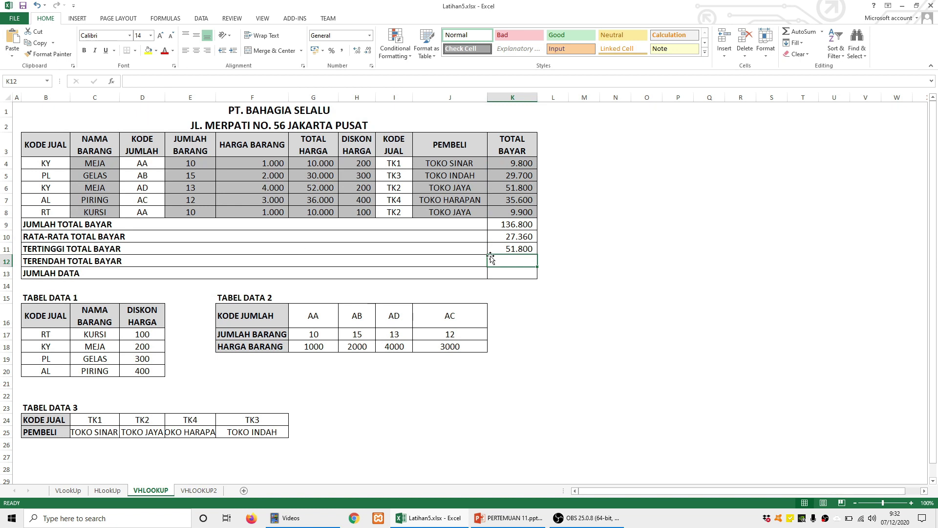
# Check the TERTINGGI TOTAL BAYAR result against the values in K4:K8, and review the summary results in K9:K11.
pyautogui.click(516, 248)
pyautogui.moveTo(511, 163); pyautogui.dragTo(521, 213)
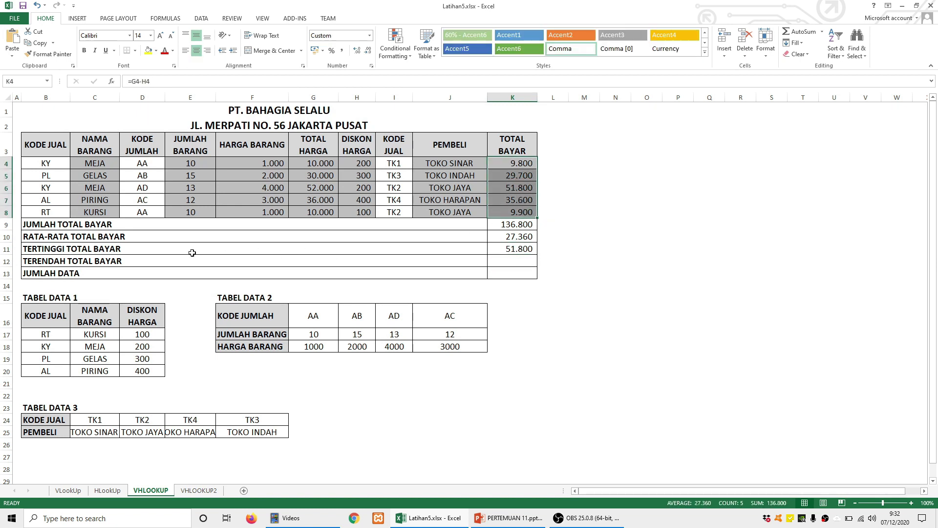
pyautogui.click(646, 236)
pyautogui.moveTo(517, 162); pyautogui.dragTo(518, 212)
pyautogui.click(533, 188)
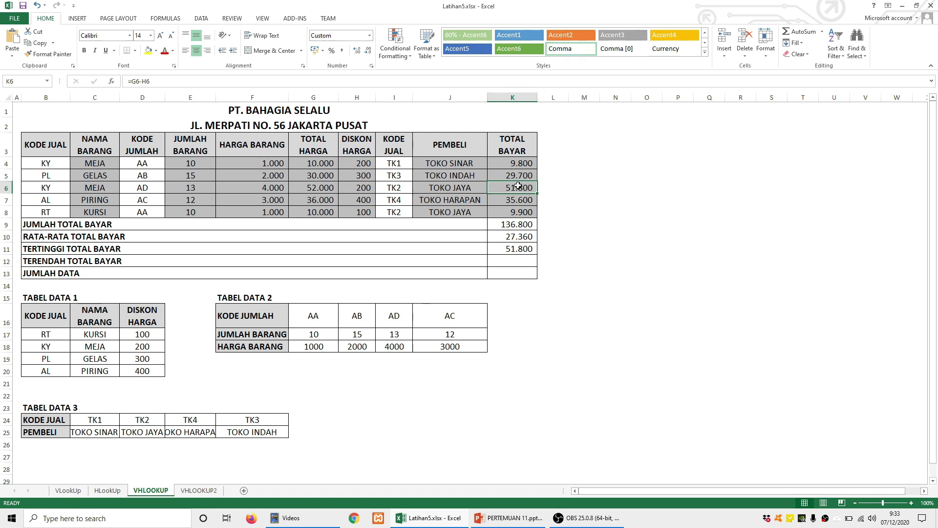
pyautogui.click(575, 209)
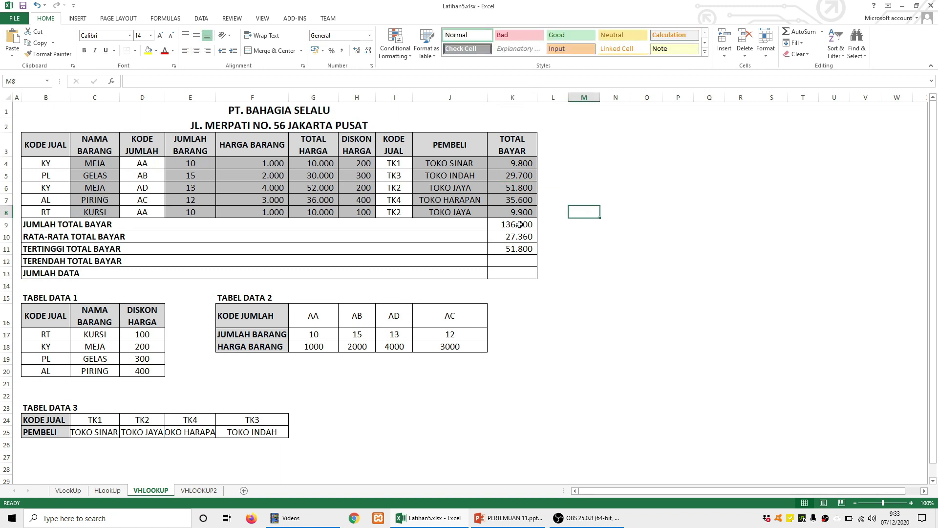
pyautogui.moveTo(505, 226); pyautogui.dragTo(510, 248)
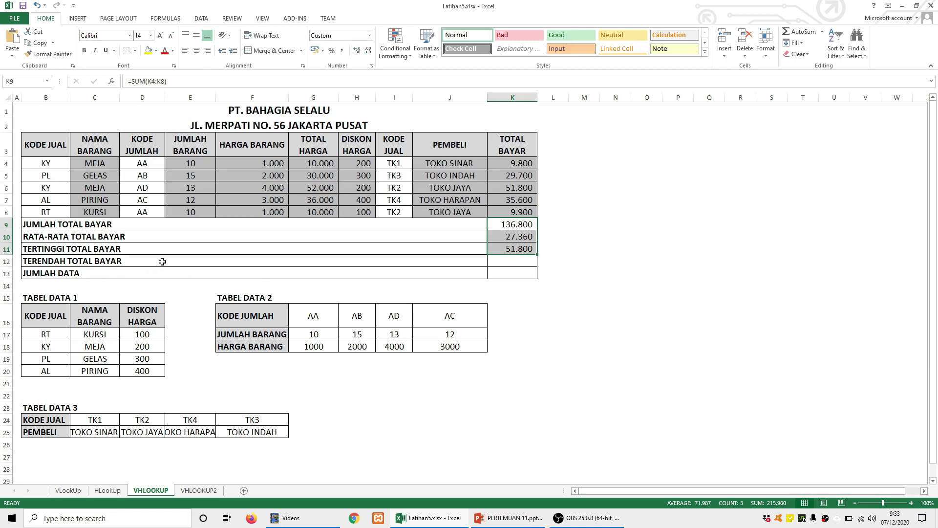
# Calculate TERENDAH TOTAL BAYAR in K12 with the MIN function over K4:K8.
pyautogui.click(518, 264)
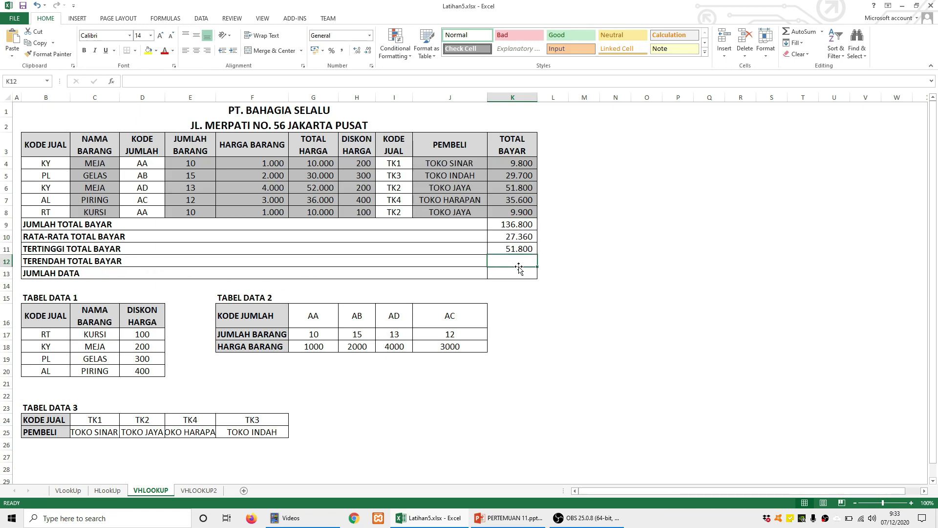
pyautogui.write('=min')
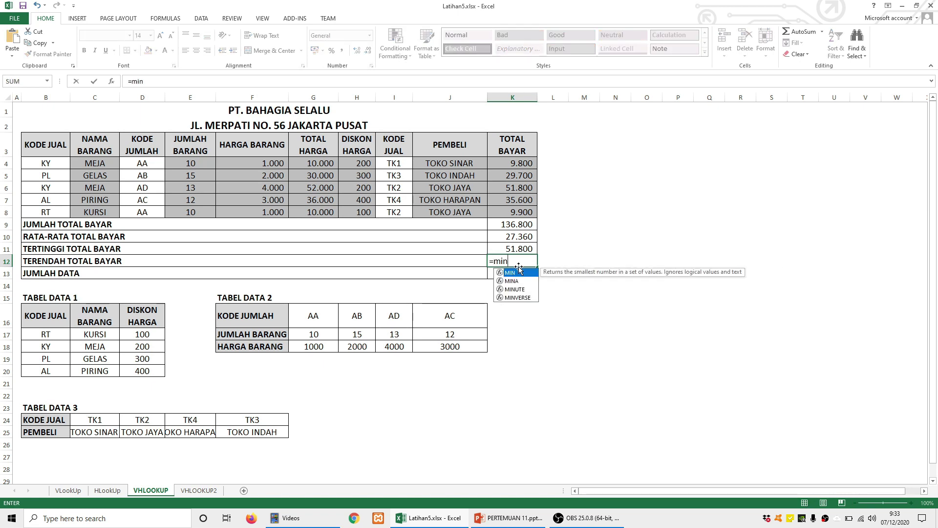
pyautogui.write('(')
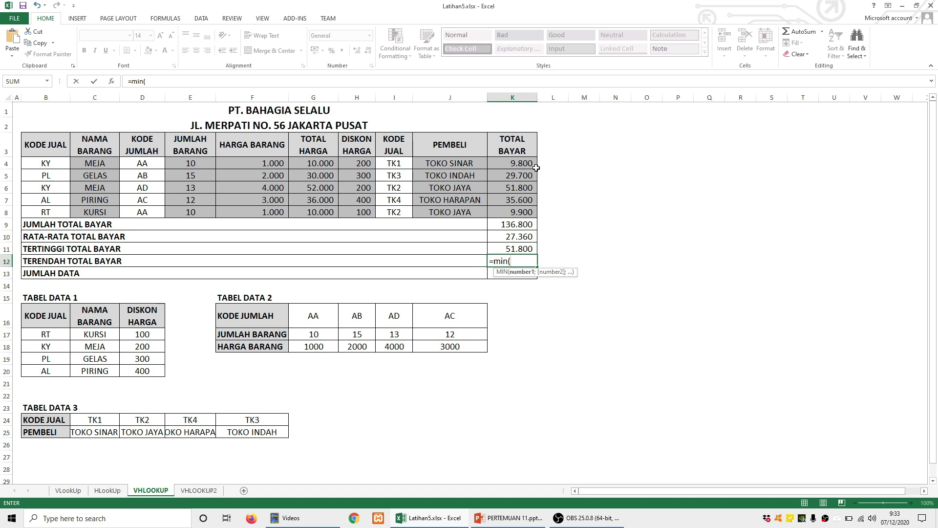
pyautogui.moveTo(521, 164); pyautogui.dragTo(521, 212)
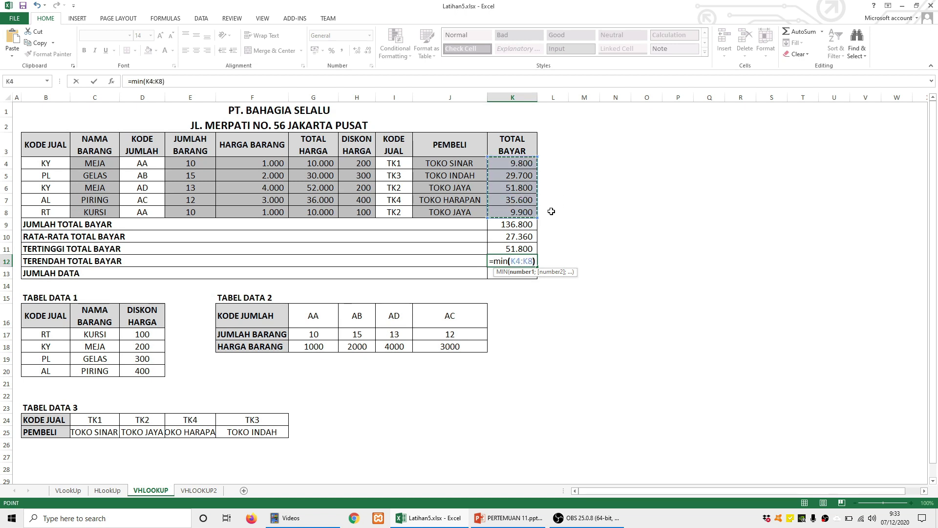
pyautogui.press('Return')
# Calculate JUMLAH DATA in K13 with the COUNT function over K4:K8.
pyautogui.write('=cou')
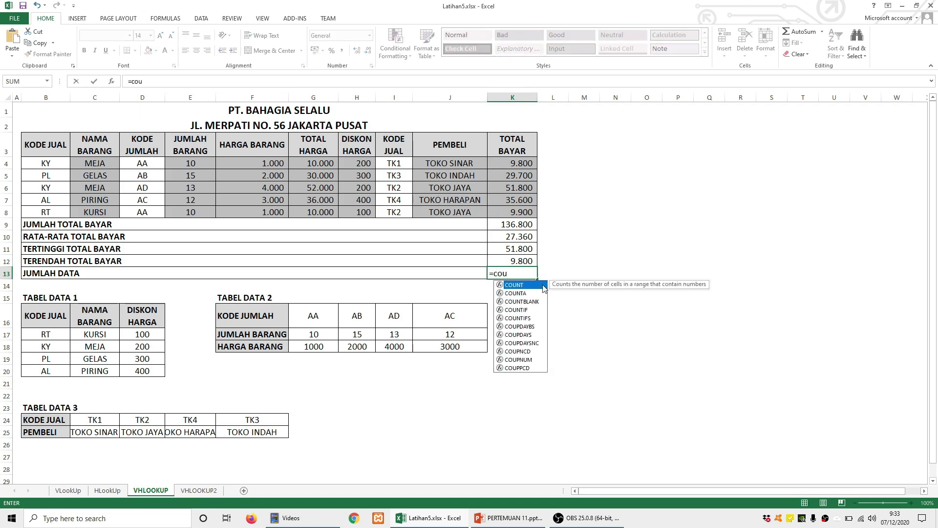
pyautogui.doubleClick(544, 285)
pyautogui.moveTo(521, 165); pyautogui.dragTo(521, 212)
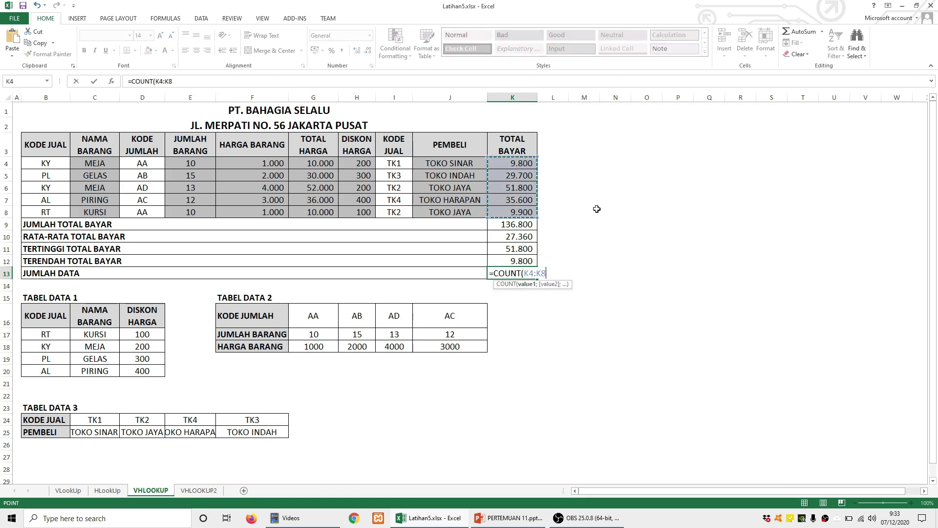
pyautogui.press('Return')
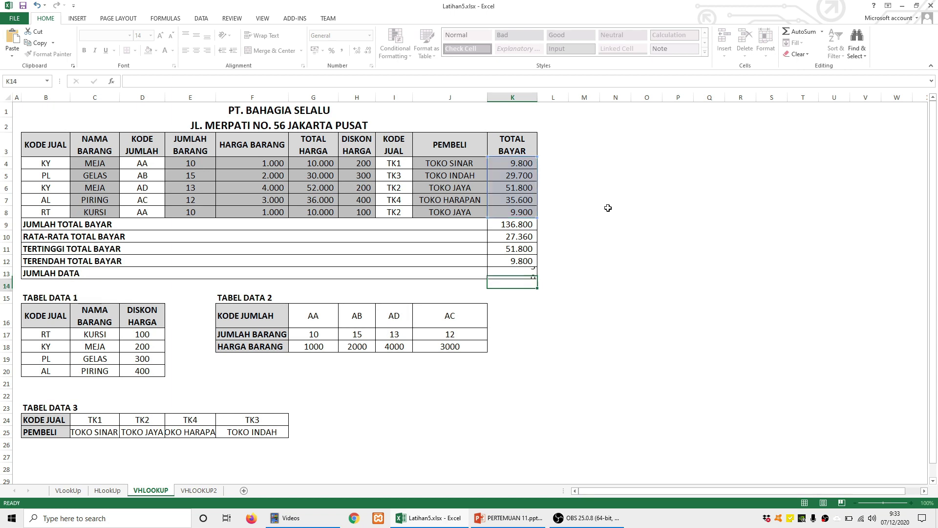
pyautogui.click(660, 250)
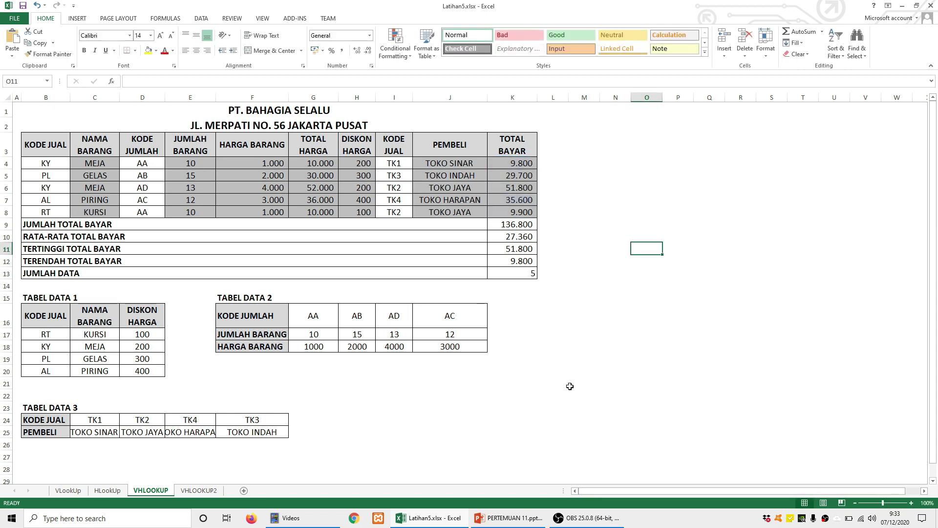
# On the VHLOOKUP2 sheet, examine which reference table supplies each empty column of the DATA PENUMPANG table.
pyautogui.rightClick(827, 517)
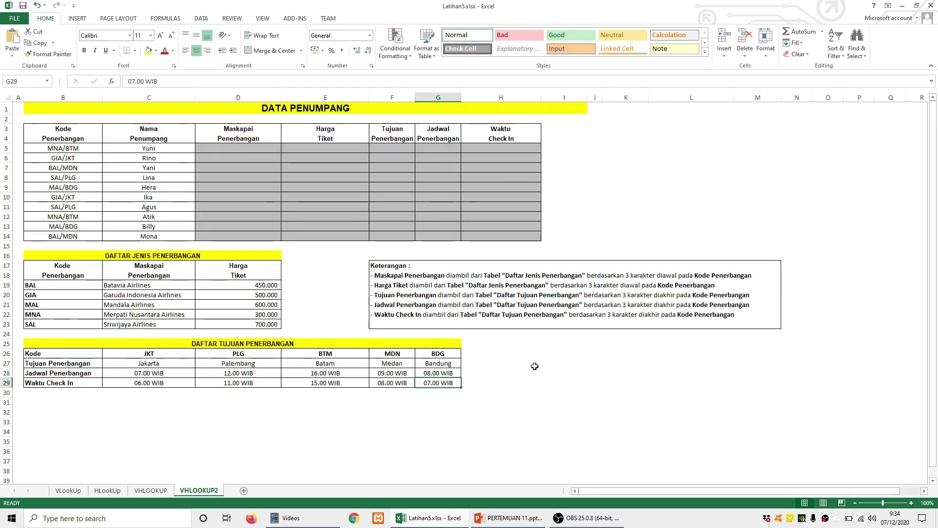
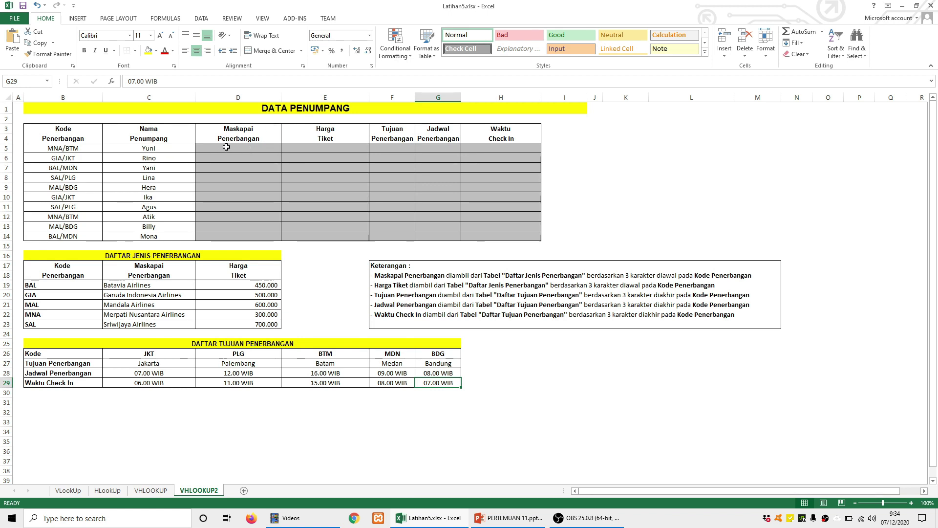
pyautogui.moveTo(226, 147); pyautogui.dragTo(226, 237)
pyautogui.moveTo(122, 255); pyautogui.dragTo(201, 326)
pyautogui.moveTo(324, 146); pyautogui.dragTo(315, 238)
pyautogui.moveTo(59, 275); pyautogui.dragTo(244, 324)
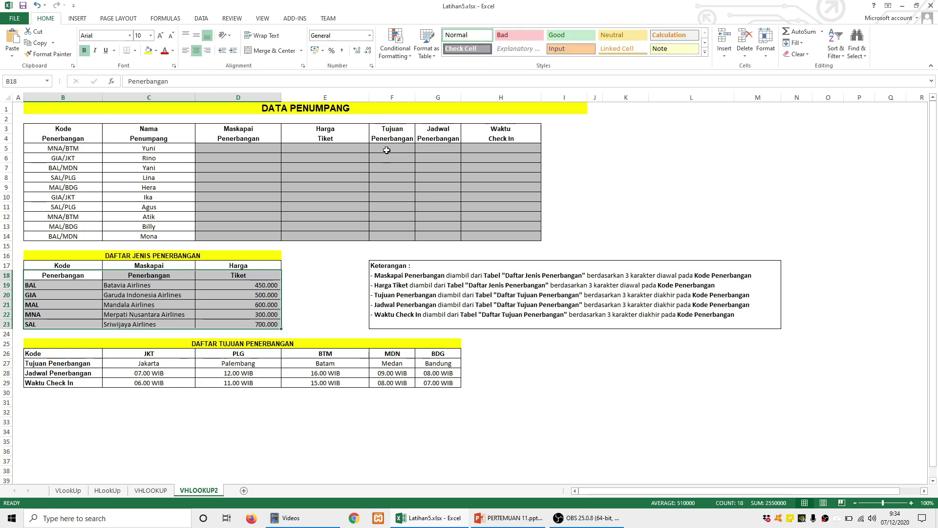
pyautogui.moveTo(391, 150); pyautogui.dragTo(402, 236)
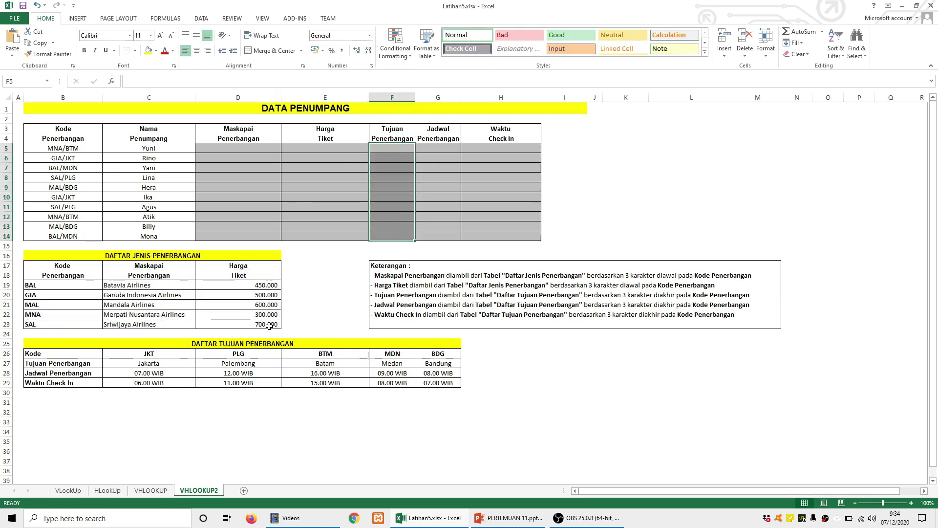
pyautogui.moveTo(53, 344); pyautogui.dragTo(334, 383)
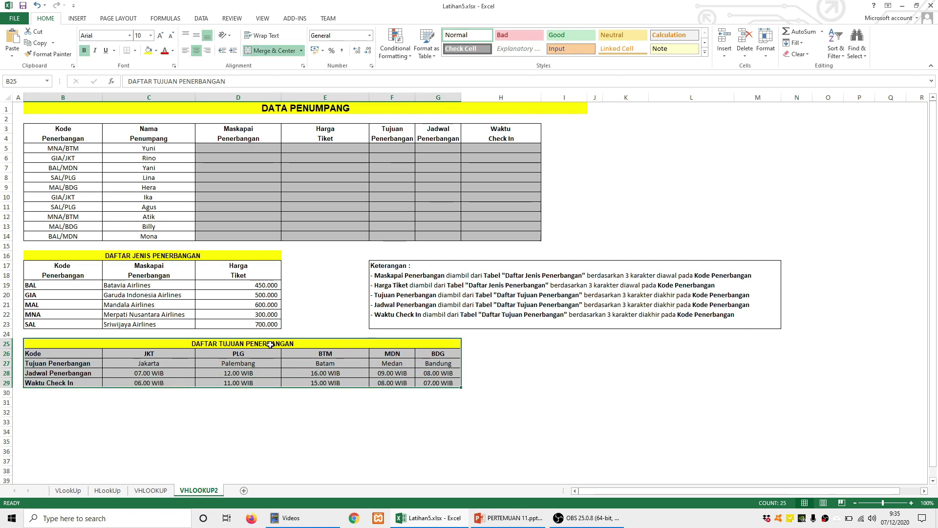
pyautogui.click(436, 154)
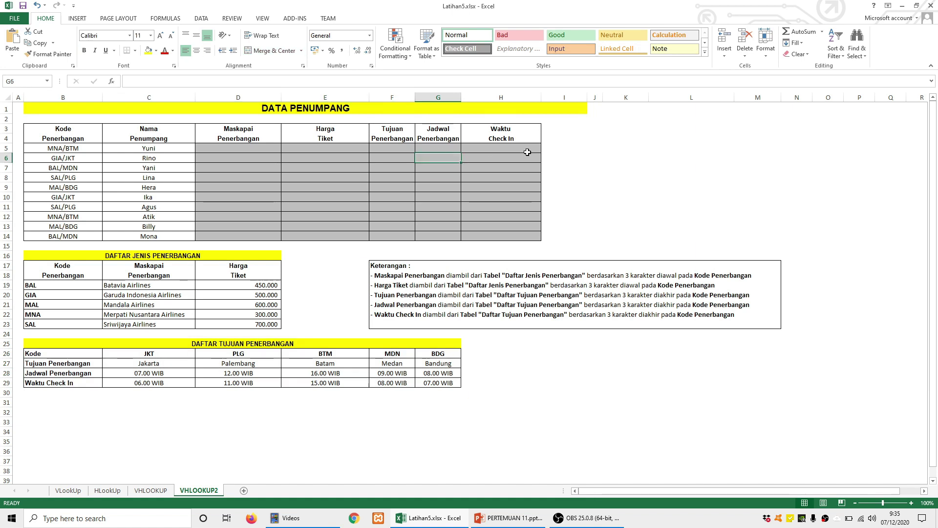
pyautogui.click(515, 156)
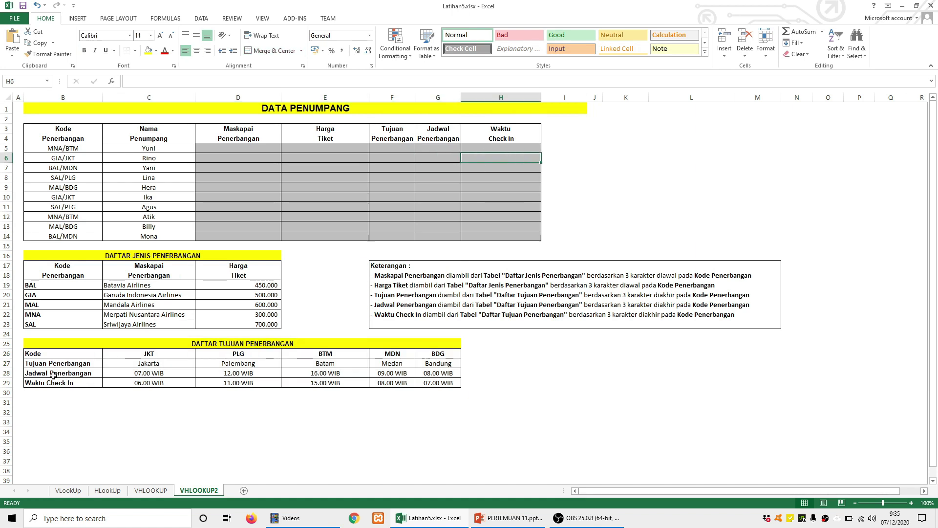
pyautogui.click(96, 375)
pyautogui.moveTo(96, 375); pyautogui.dragTo(437, 384)
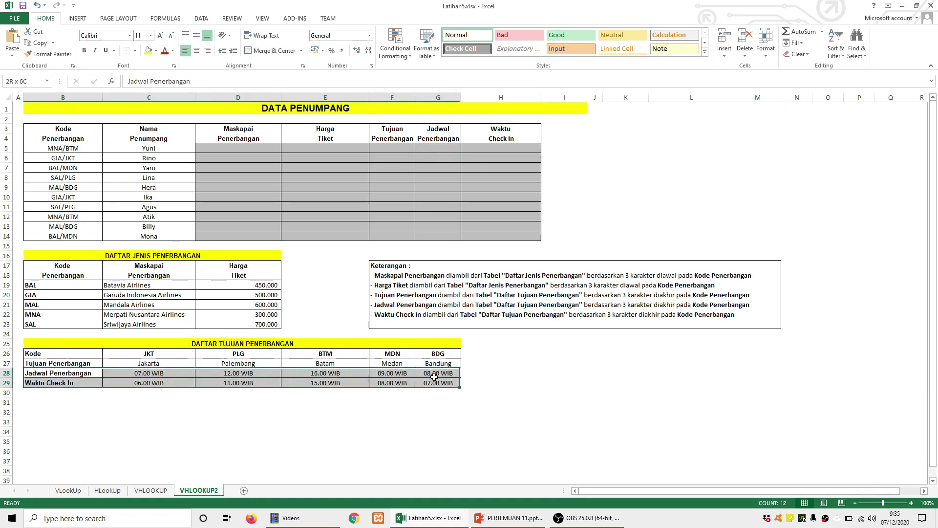
pyautogui.click(547, 394)
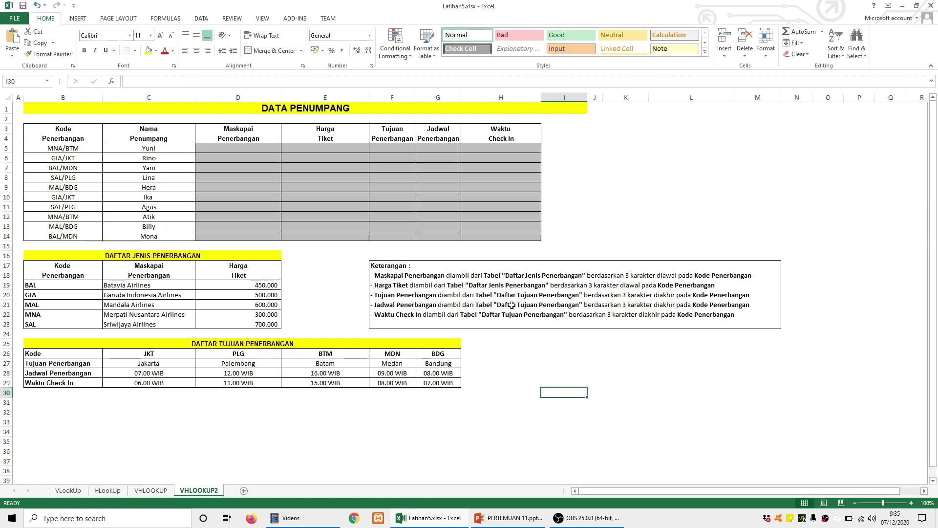
# Review the DAFTAR JENIS PENERBANGAN table, B17:D23, as the source for the Maskapai Penerbangan column.
pyautogui.click(228, 148)
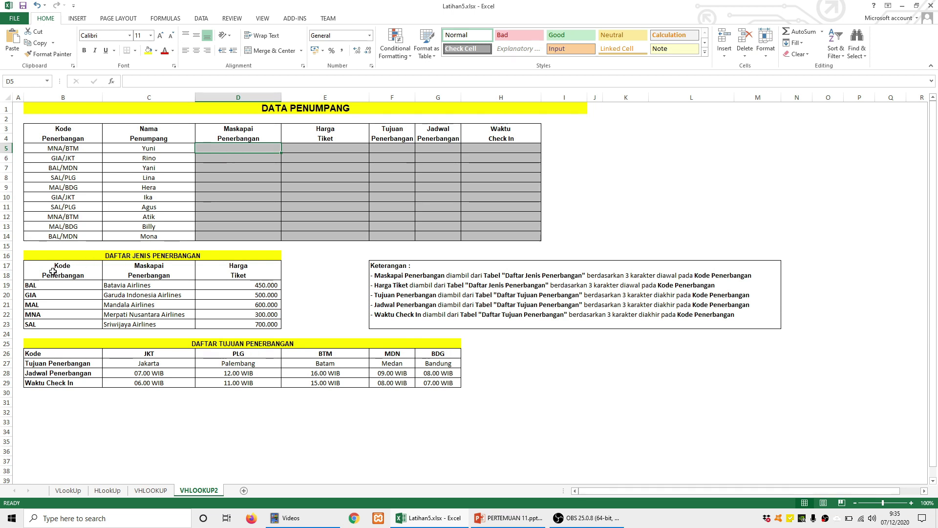
pyautogui.click(97, 272)
pyautogui.moveTo(97, 270); pyautogui.dragTo(264, 324)
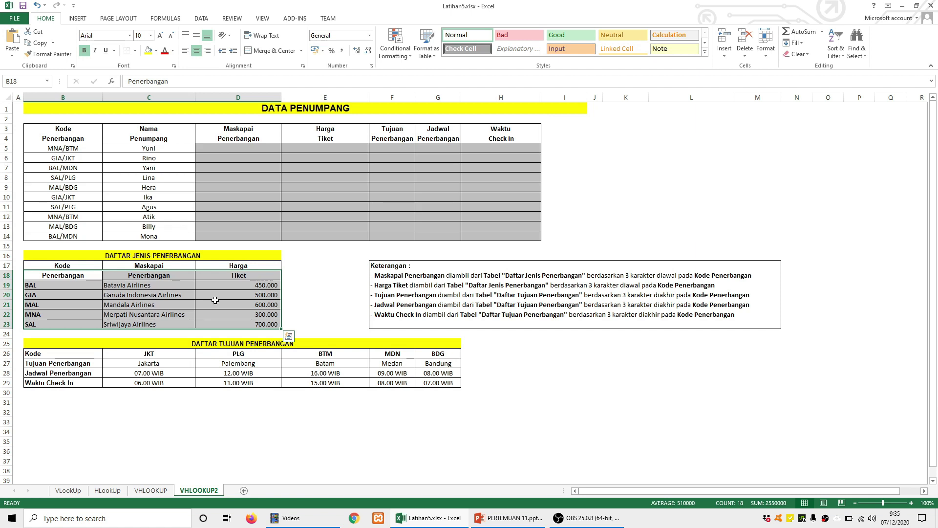
pyautogui.click(253, 297)
pyautogui.moveTo(74, 268); pyautogui.dragTo(264, 324)
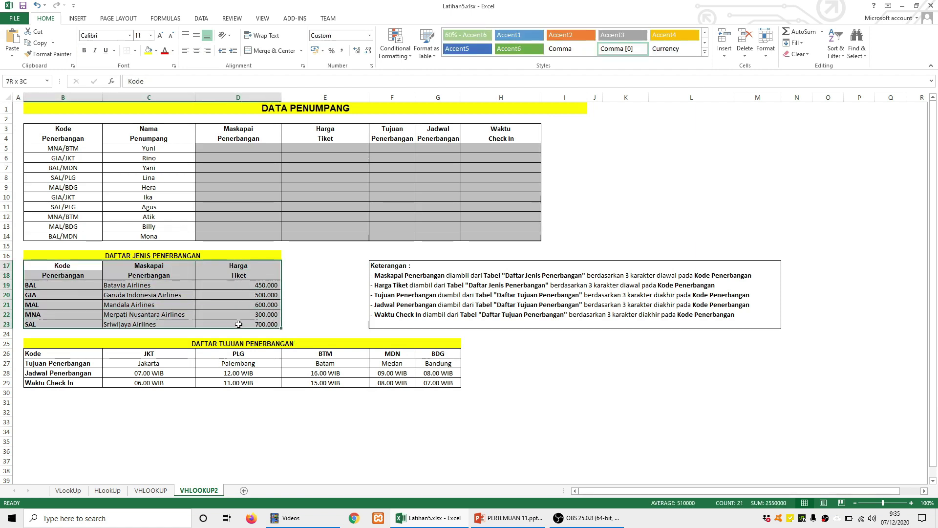
# Enter the formula =VLOOKUP(B5;$B$17:$D$23;2;FALSE) in D5 for the first passenger's Maskapai Penerbangan.
pyautogui.click(235, 145)
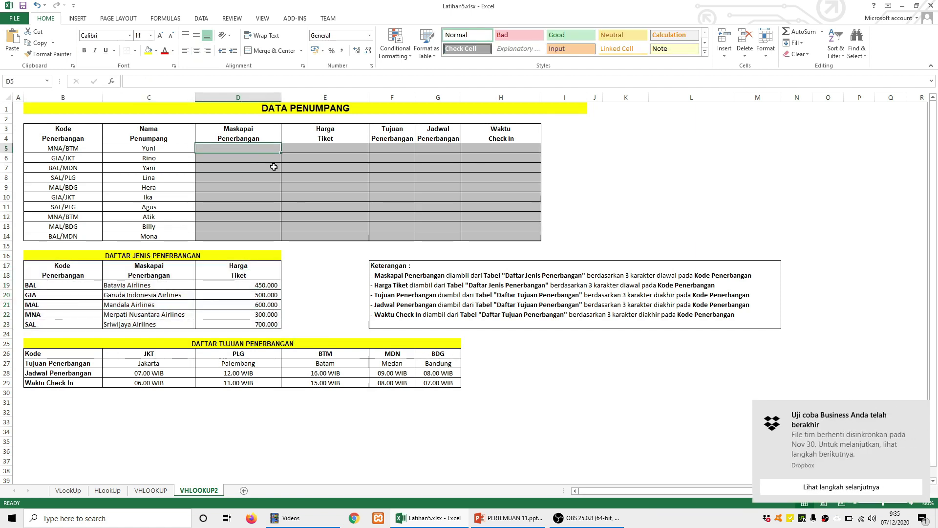
pyautogui.write('=')
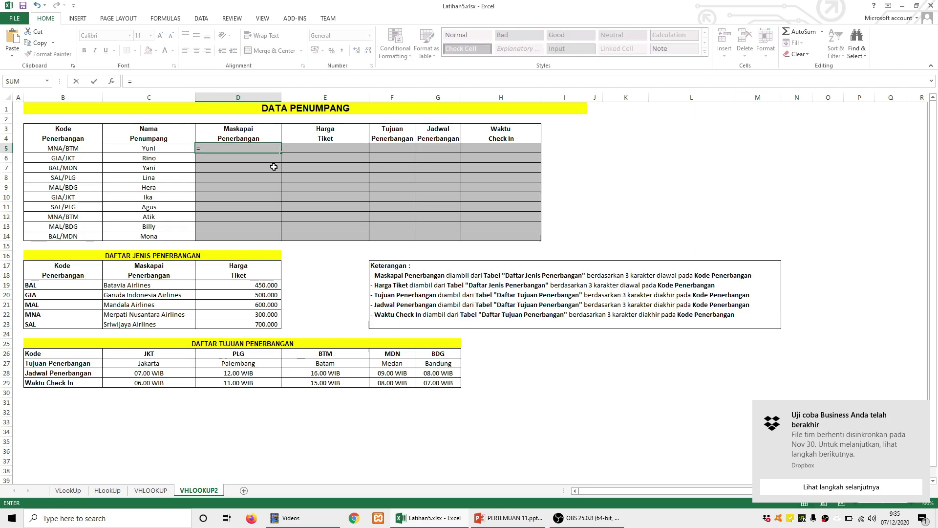
pyautogui.write('vlo')
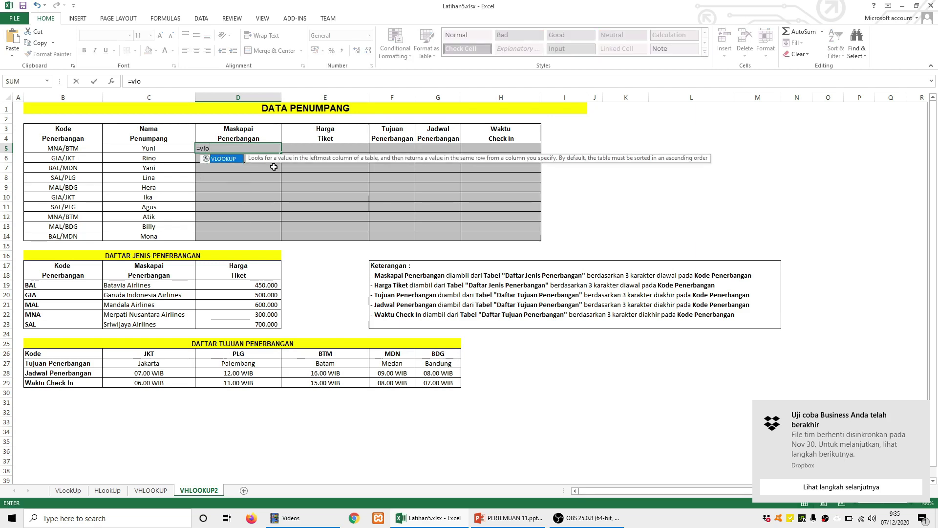
pyautogui.press('Tab')
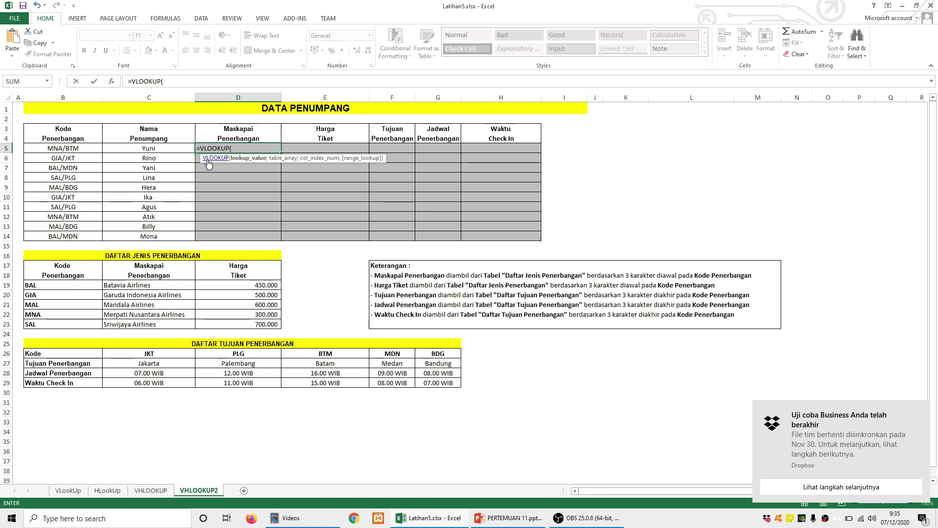
pyautogui.click(59, 147)
pyautogui.write(';')
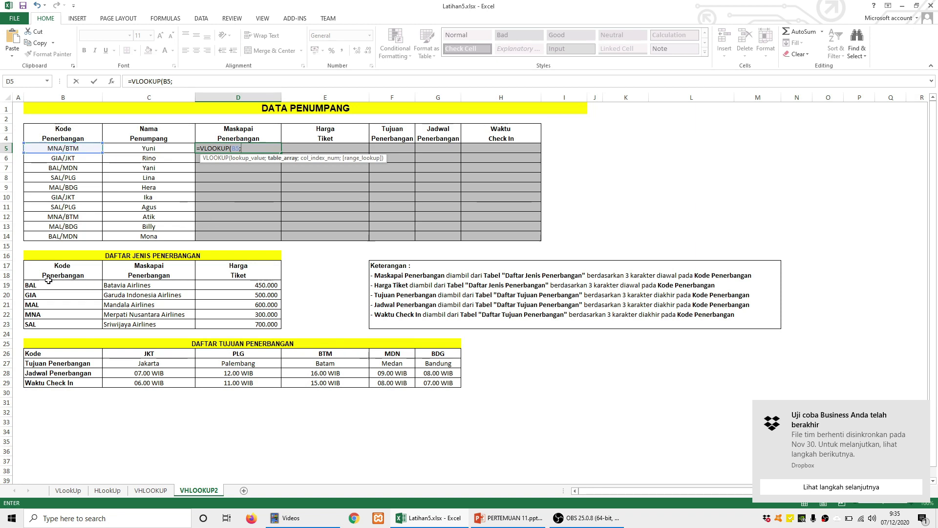
pyautogui.moveTo(43, 267); pyautogui.dragTo(215, 323)
pyautogui.press('F4')
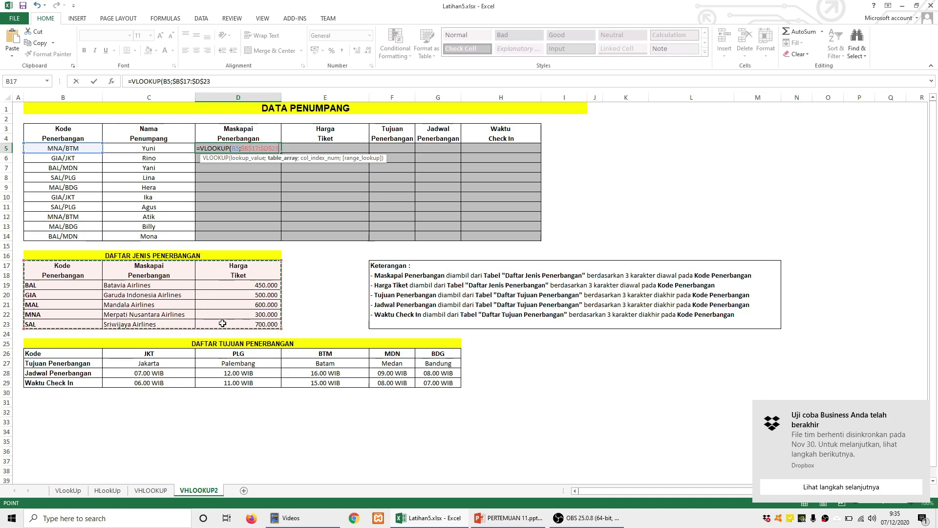
pyautogui.write(';')
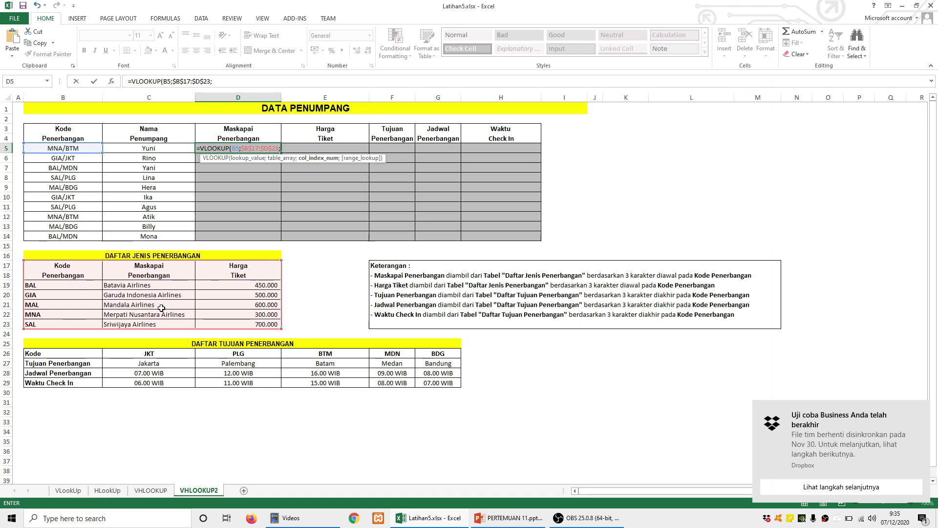
pyautogui.write('2;false)')
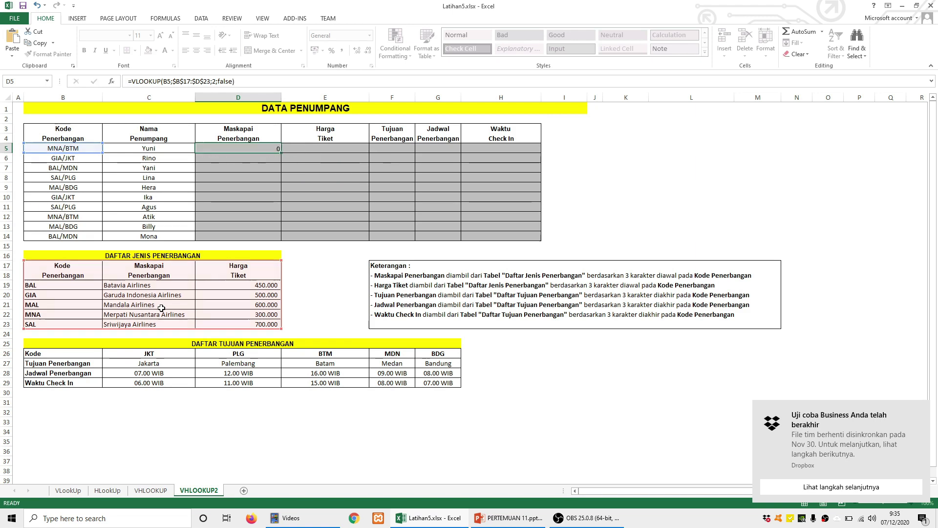
pyautogui.press('Return')
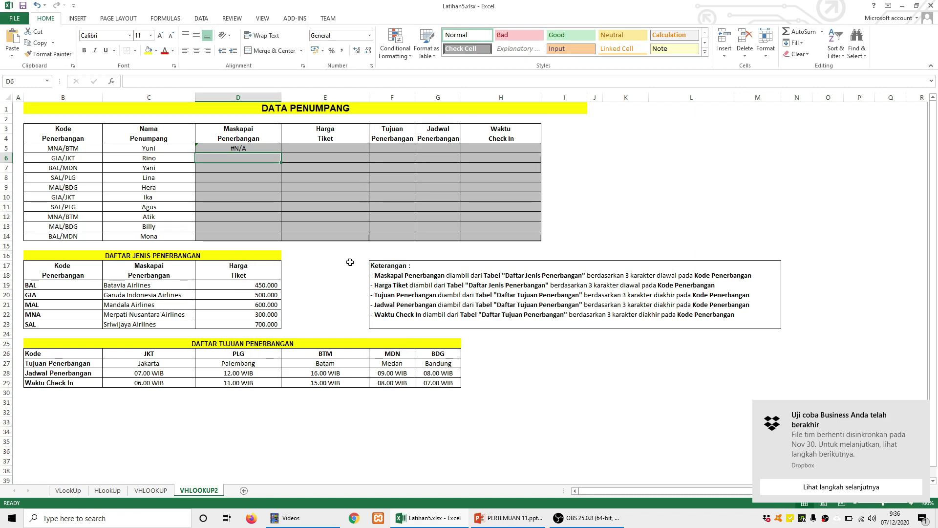
# Compare the Kode Penerbangan in B5 with the codes in DAFTAR JENIS PENERBANGAN and the Keterangan rule for Maskapai Penerbangan.
pyautogui.click(410, 276)
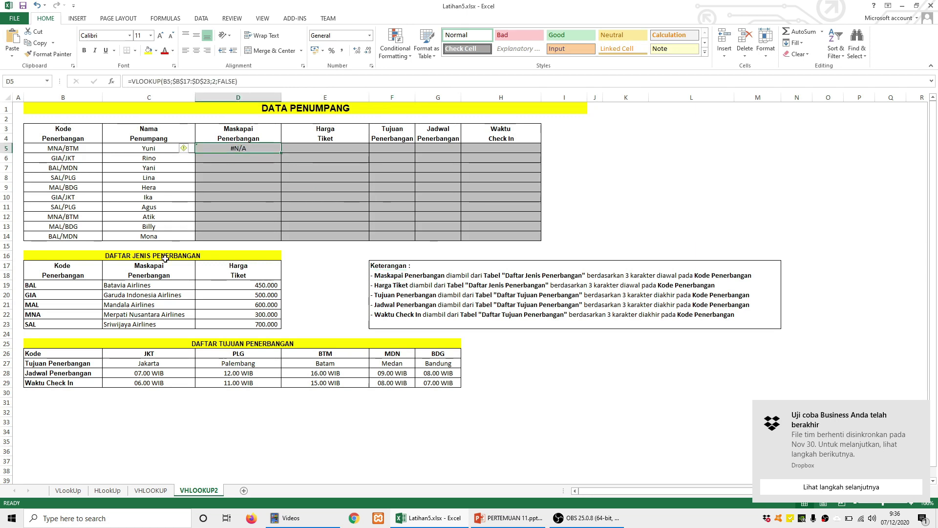
pyautogui.moveTo(71, 254); pyautogui.dragTo(243, 325)
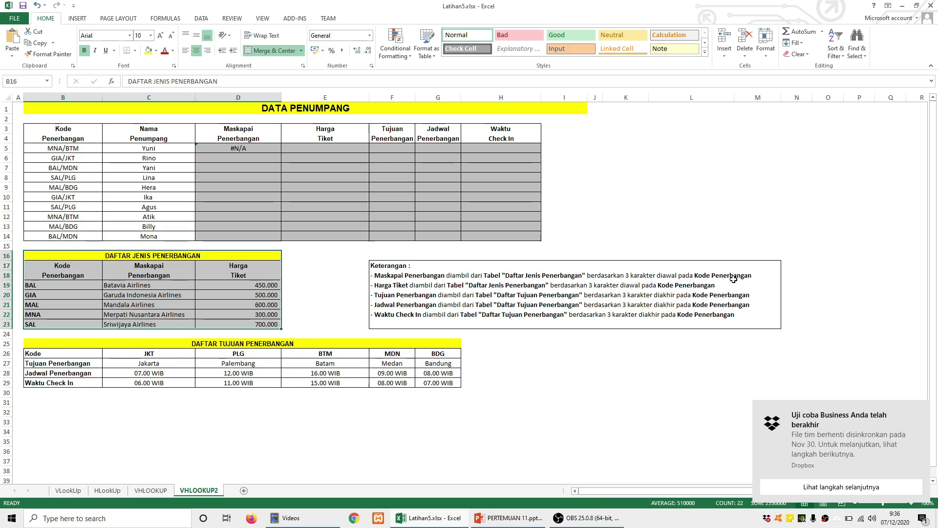
pyautogui.click(60, 147)
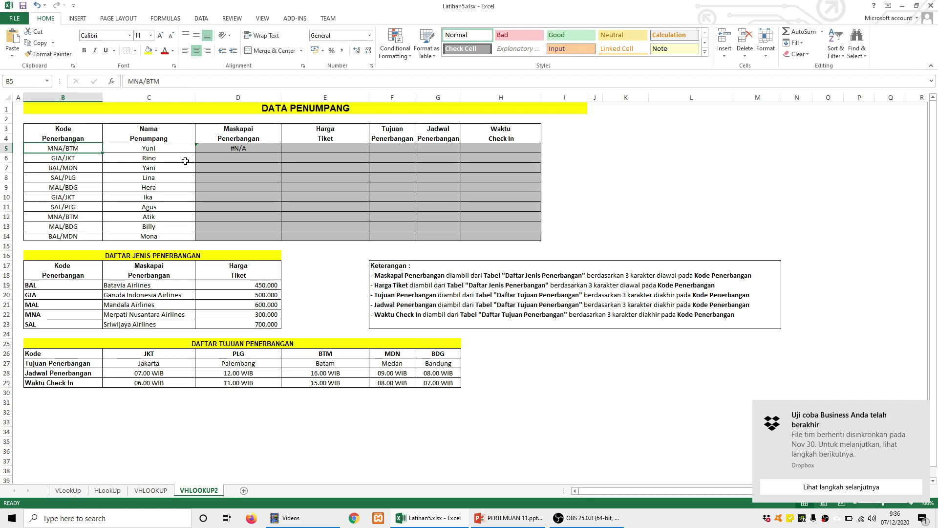
# Replace the lookup value B5 in D5's VLOOKUP formula with LEFT(B5;3).
pyautogui.click(251, 148)
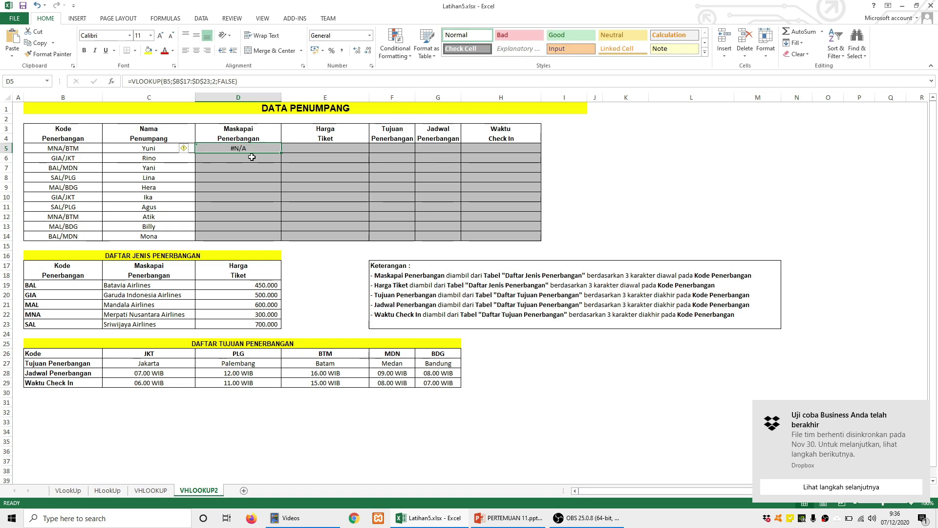
pyautogui.click(189, 76)
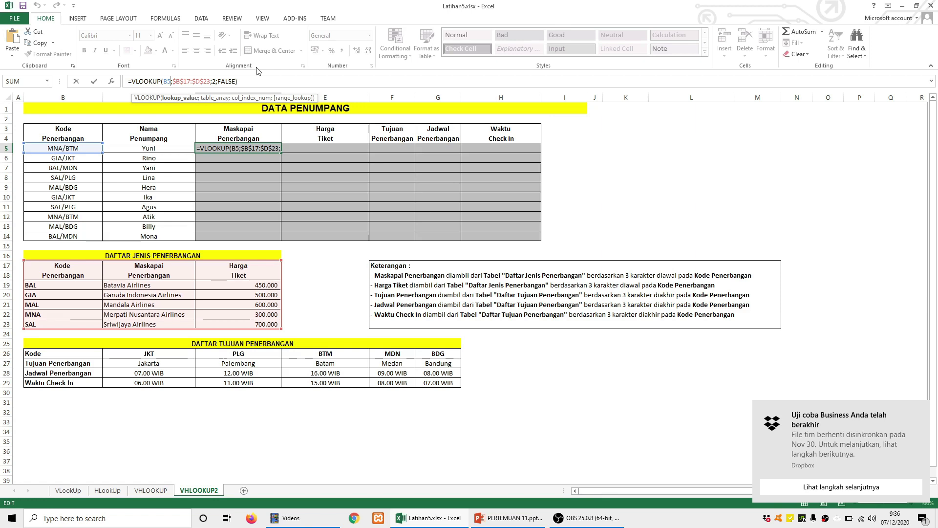
pyautogui.press('BackSpace')
pyautogui.press('BackSpace')
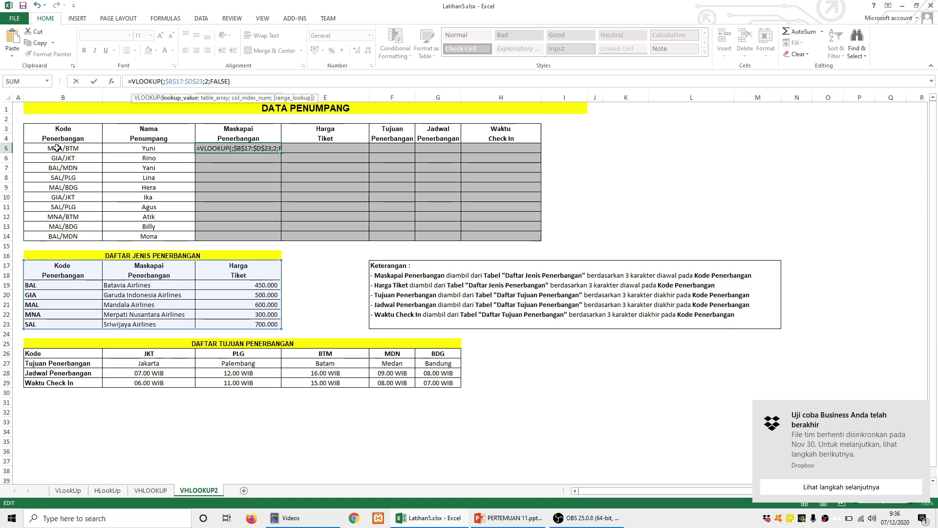
pyautogui.write('left')
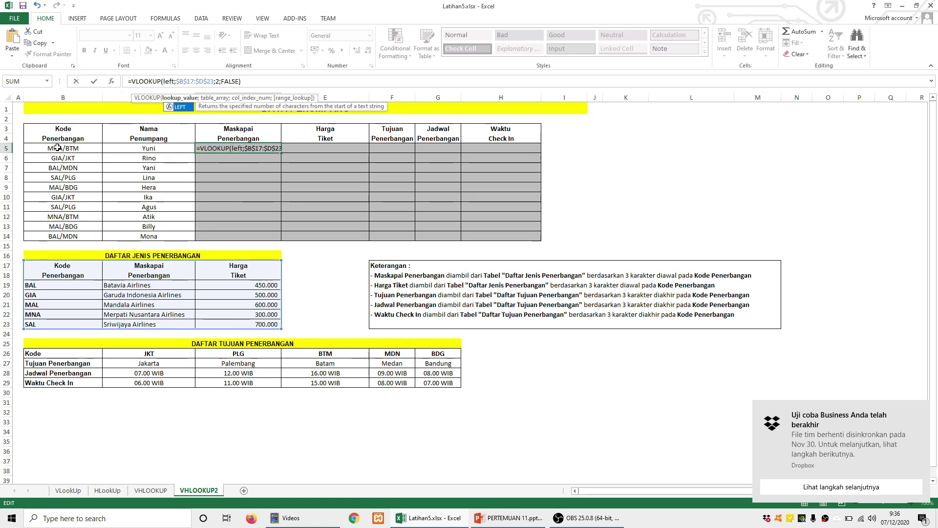
pyautogui.write('(')
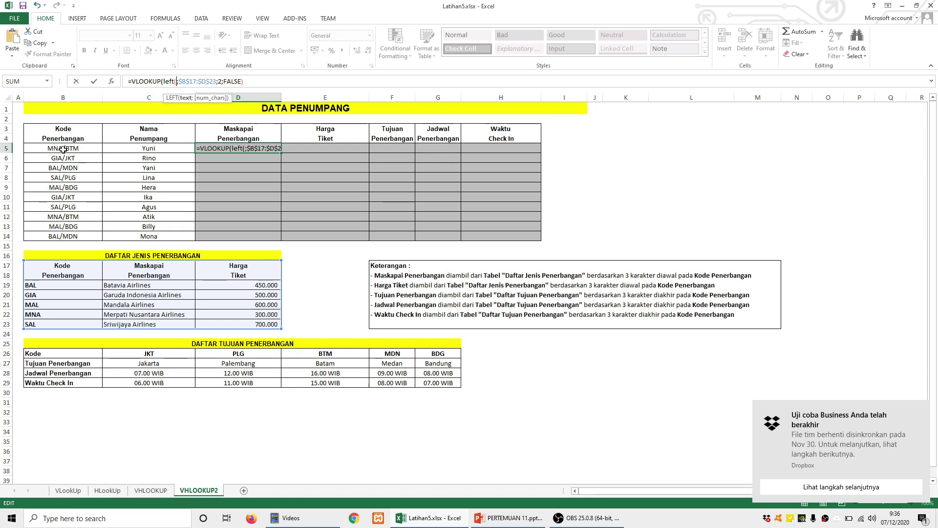
pyautogui.click(65, 148)
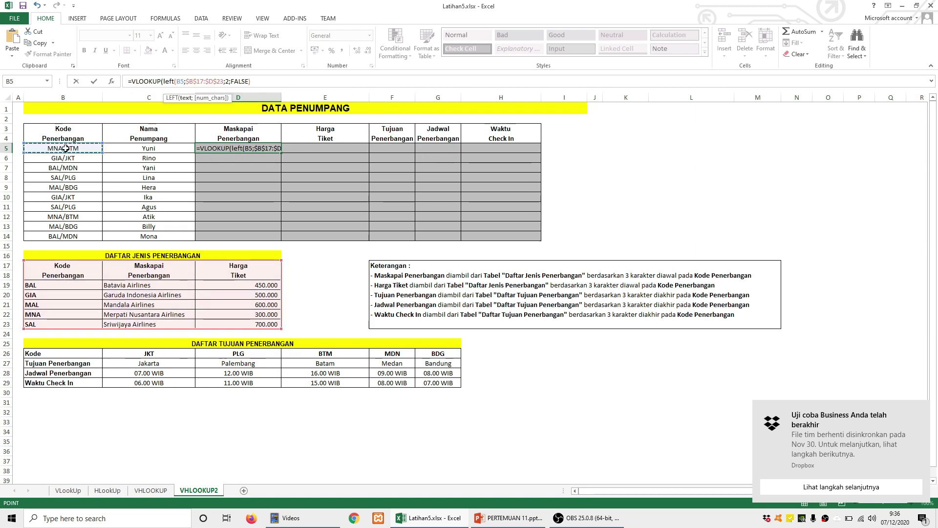
pyautogui.write(';')
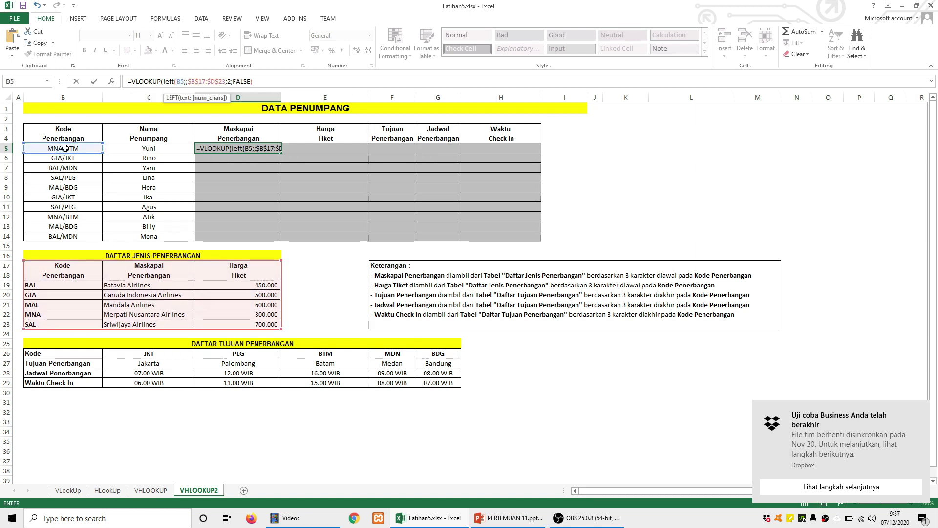
pyautogui.write('3)')
pyautogui.press('Return')
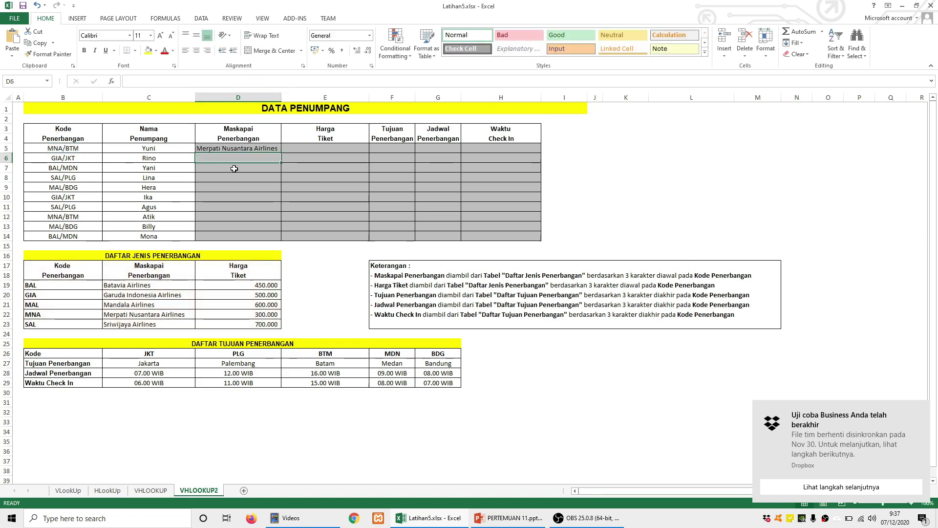
# Clear D5 and start a new VLOOKUP formula there with LEFT(B5;3) as the lookup value.
pyautogui.click(241, 144)
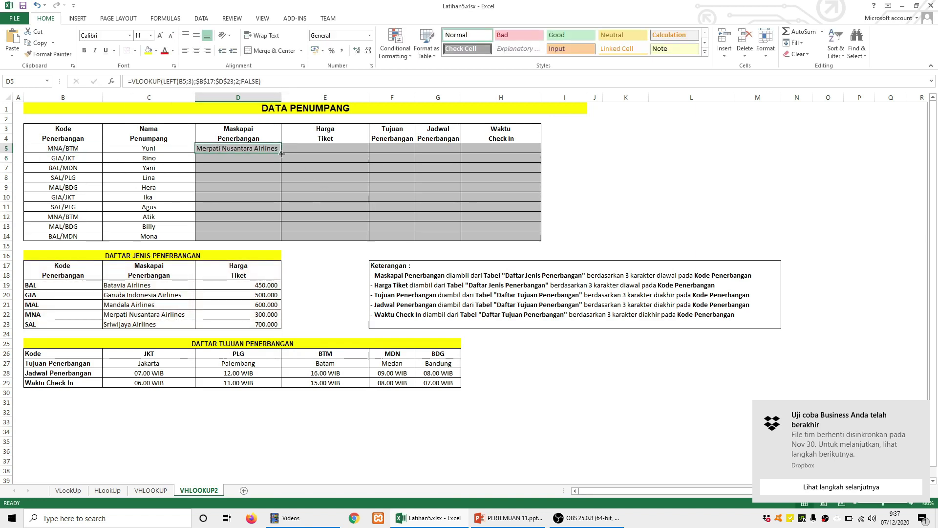
pyautogui.press('Delete')
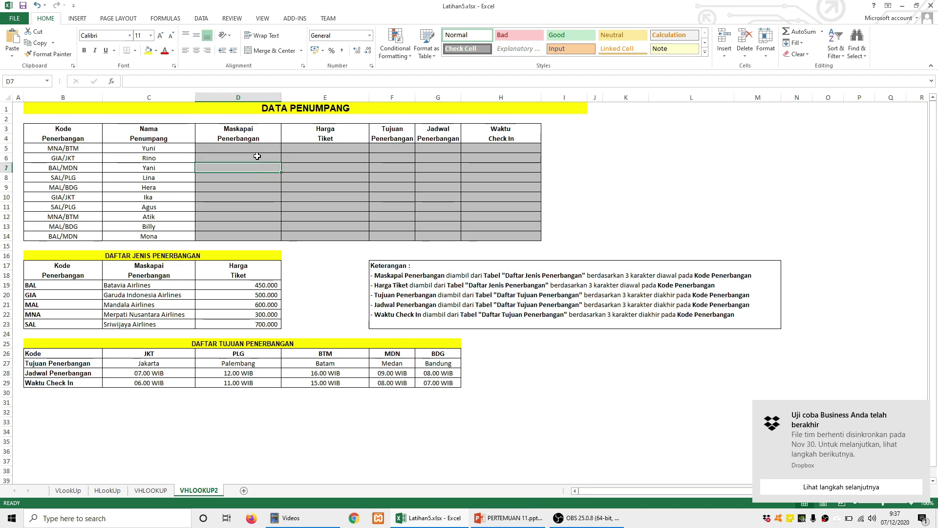
pyautogui.write('=vlo')
pyautogui.press('Tab')
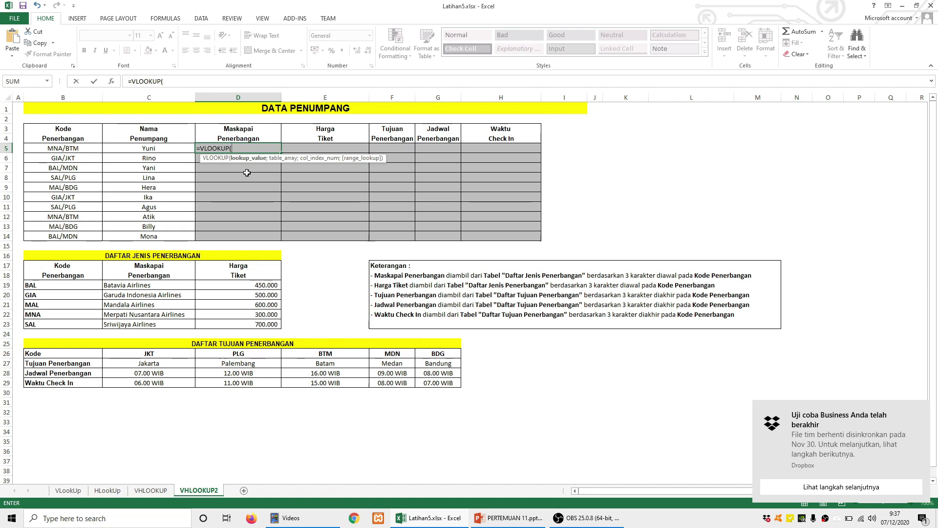
pyautogui.write('lef')
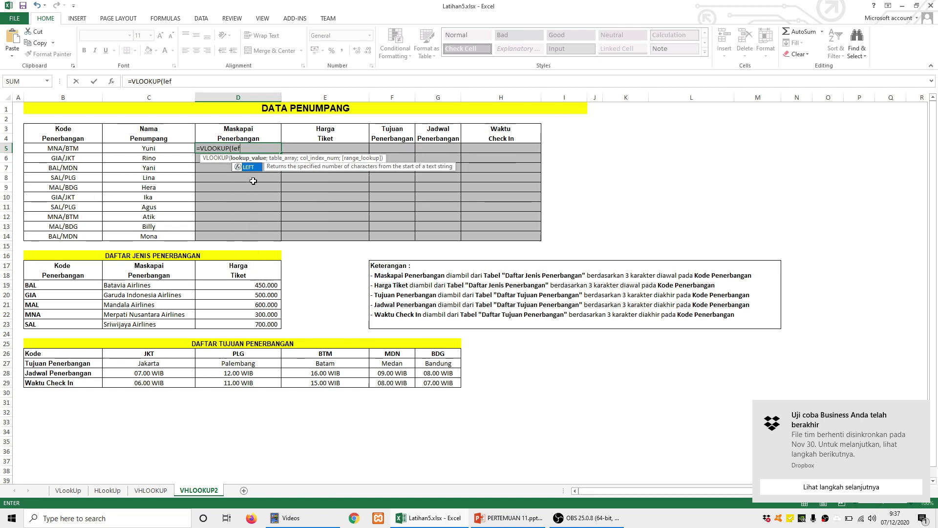
pyautogui.write('t(')
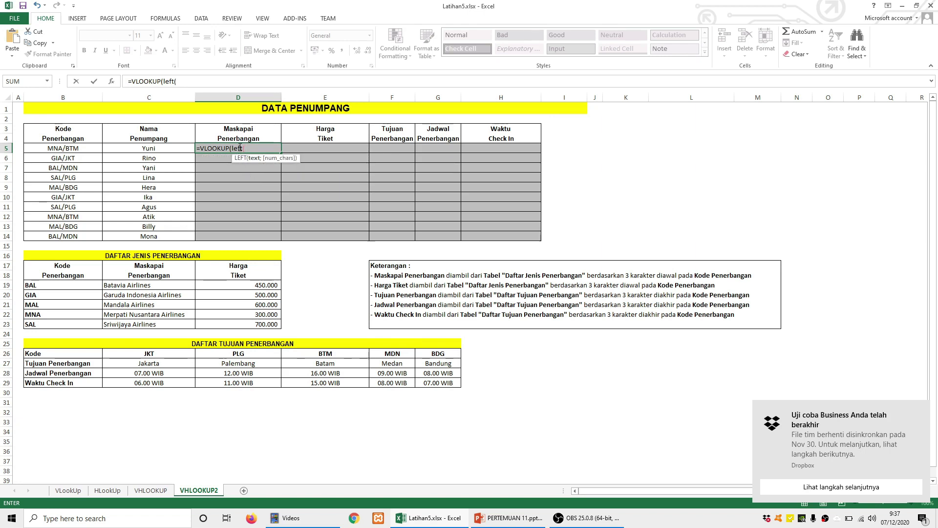
pyautogui.click(62, 148)
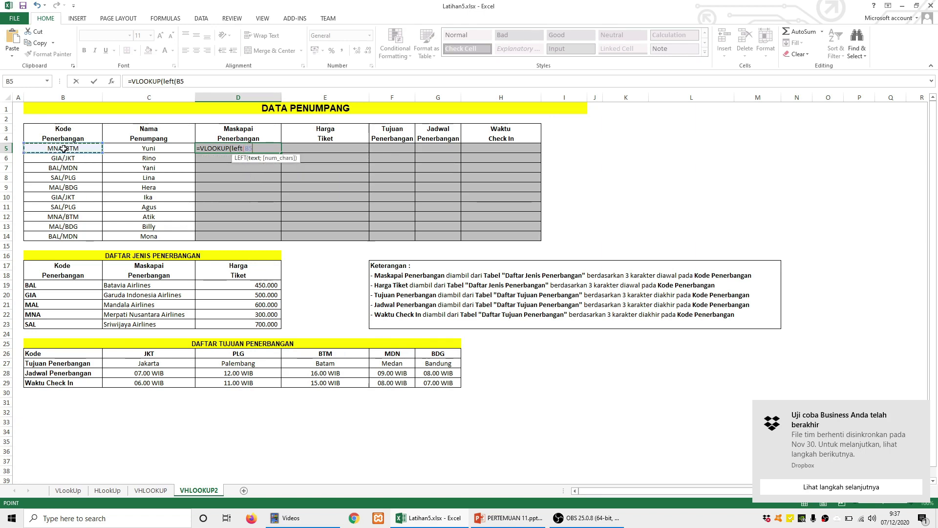
pyautogui.write(';')
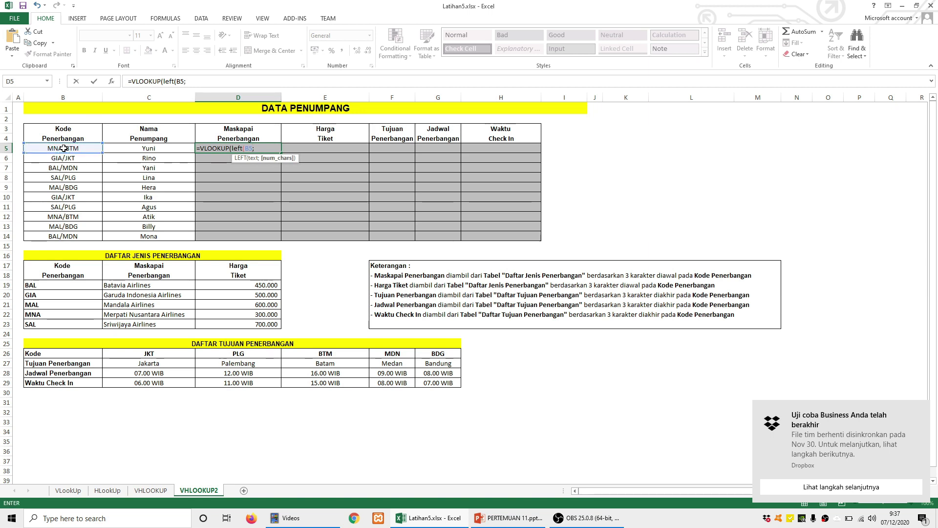
pyautogui.write('3)')
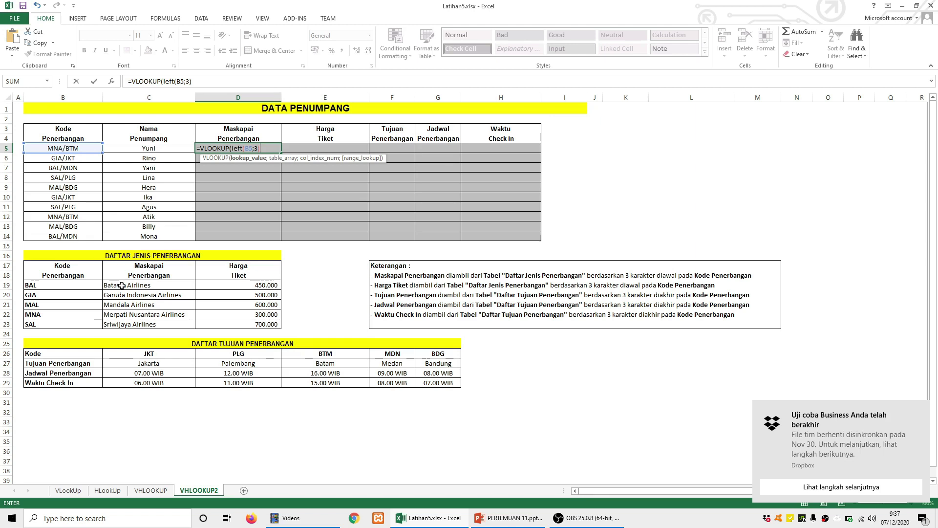
# Complete D5's formula with the absolute table range $B$17:$D$23, column index 2 and FALSE.
pyautogui.write(';')
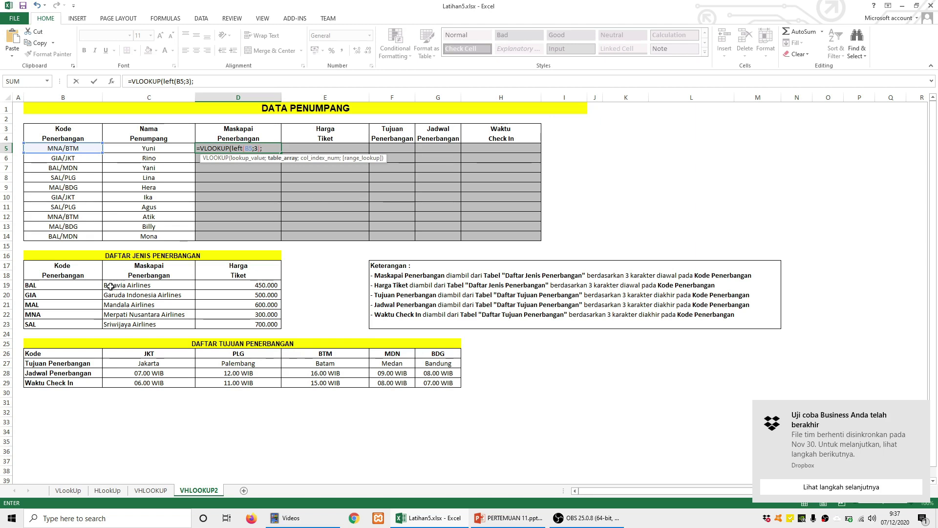
pyautogui.moveTo(61, 270); pyautogui.dragTo(241, 326)
pyautogui.press('F4')
pyautogui.write(';')
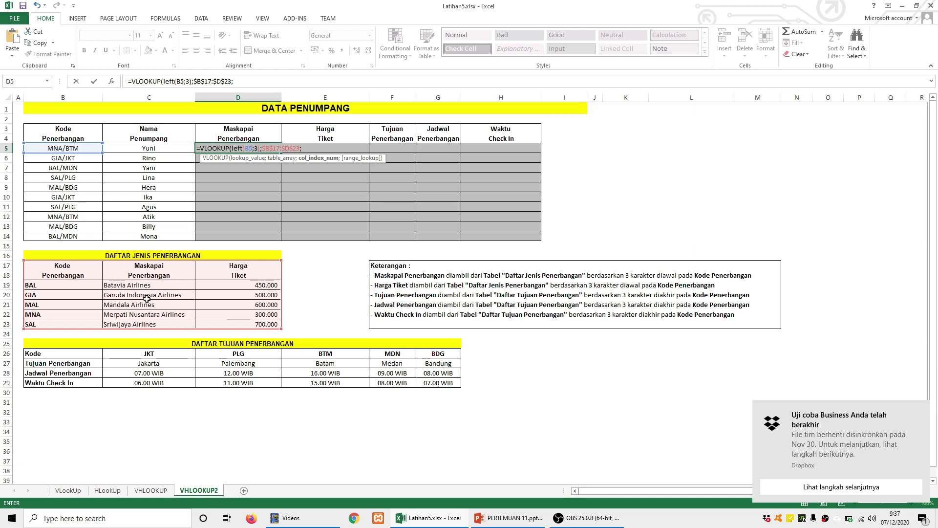
pyautogui.write('2;false)')
pyautogui.press('Return')
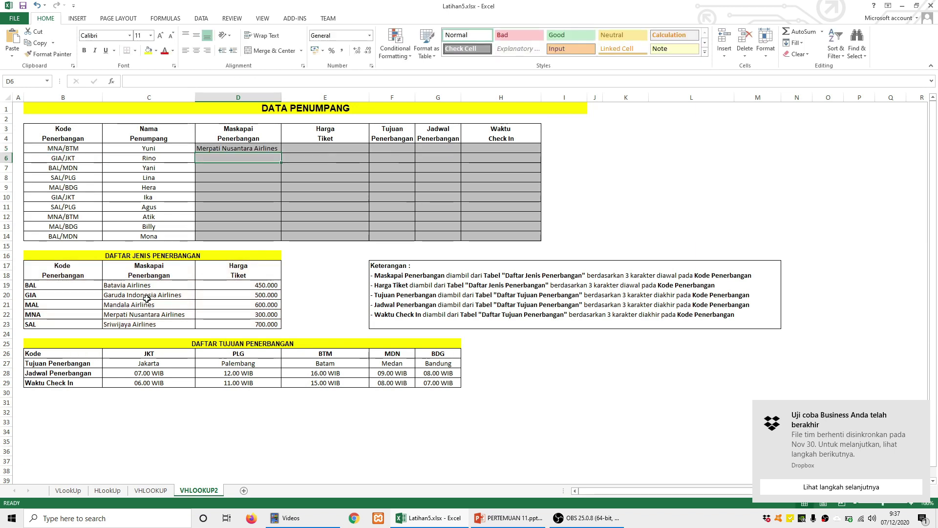
# Copy the Maskapai Penerbangan formula from D5 down through D14.
pyautogui.click(261, 153)
pyautogui.moveTo(283, 153); pyautogui.dragTo(283, 239)
pyautogui.click(334, 217)
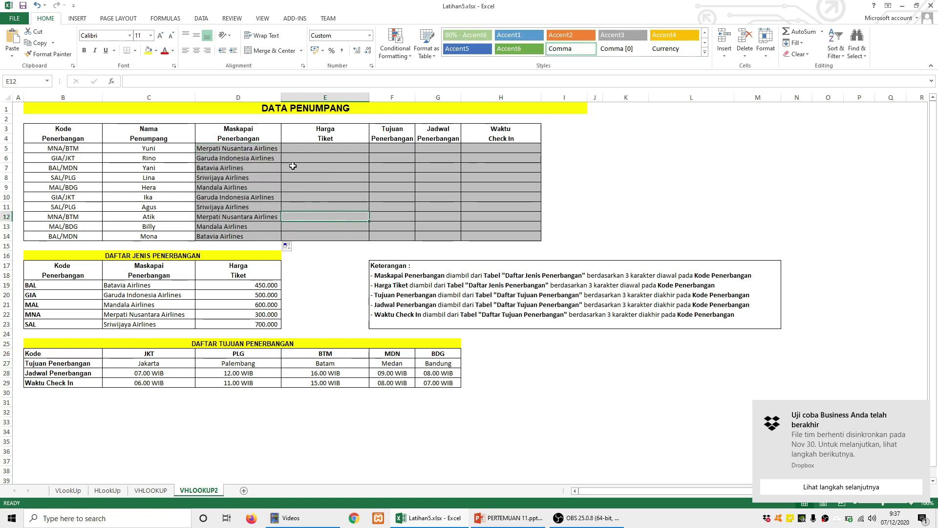
# Review the Harga Tiket column of DAFTAR JENIS PENERBANGAN and the Keterangan rule for Harga Tiket.
pyautogui.press('Up')
pyautogui.press('Up')
pyautogui.press('Up')
pyautogui.press('Up')
pyautogui.press('Up')
pyautogui.press('Up')
pyautogui.press('Up')
pyautogui.click(255, 286)
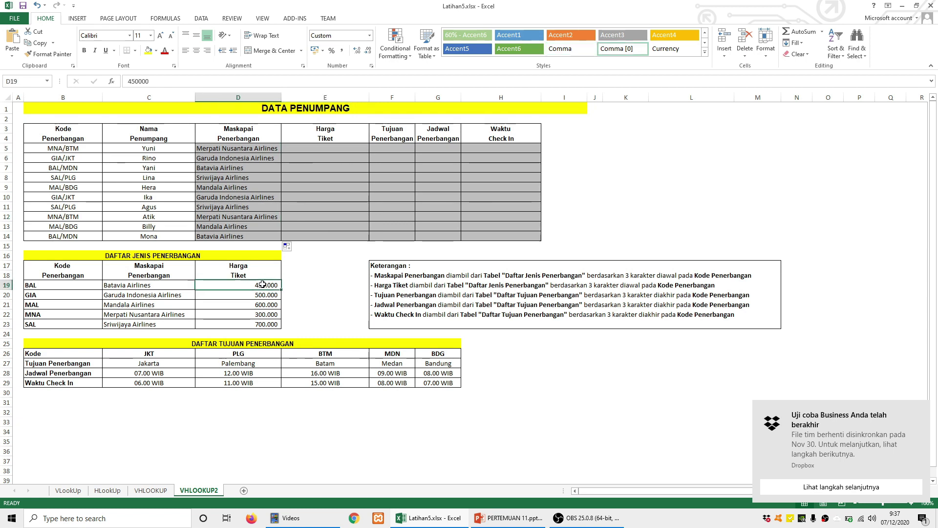
pyautogui.click(422, 287)
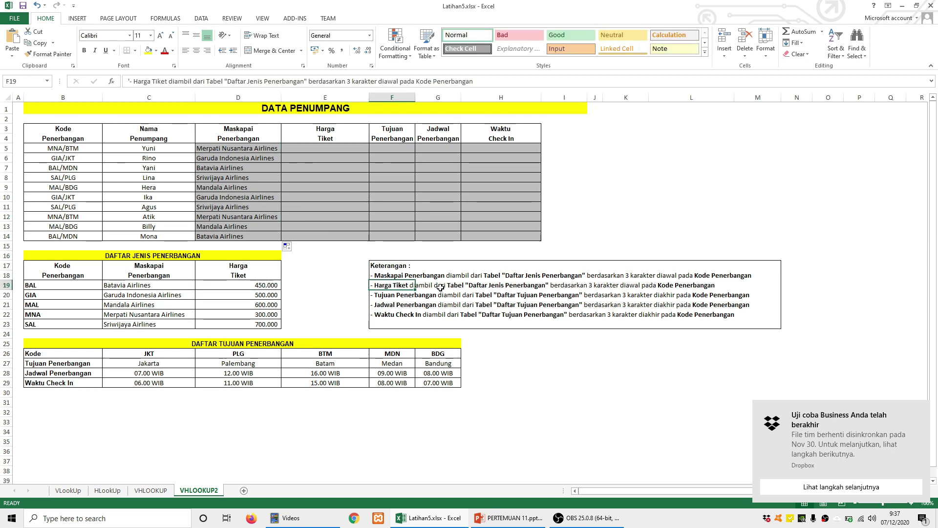
pyautogui.click(476, 289)
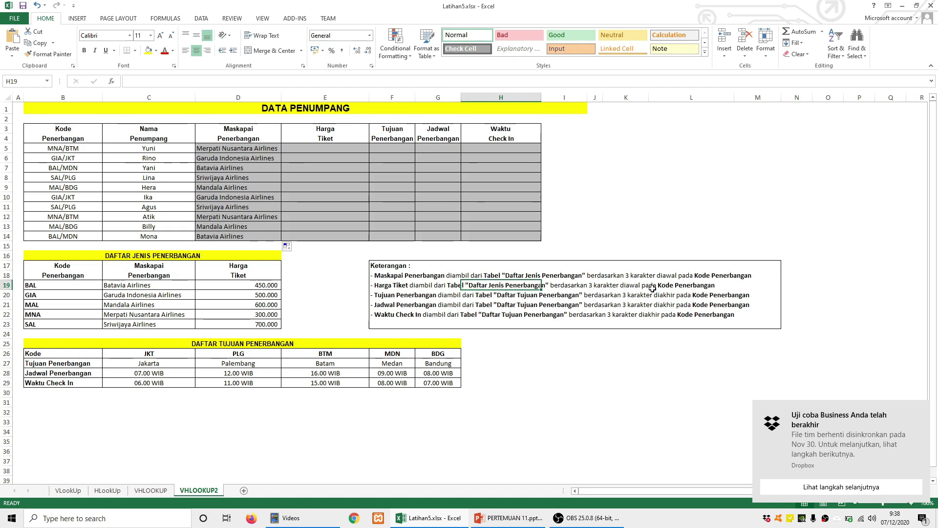
# Start a VLOOKUP formula in E5 for the first passenger's Harga Tiket, with LEFT(B5;3) as the lookup value.
pyautogui.click(332, 148)
pyautogui.write('=VLOOKUP(')
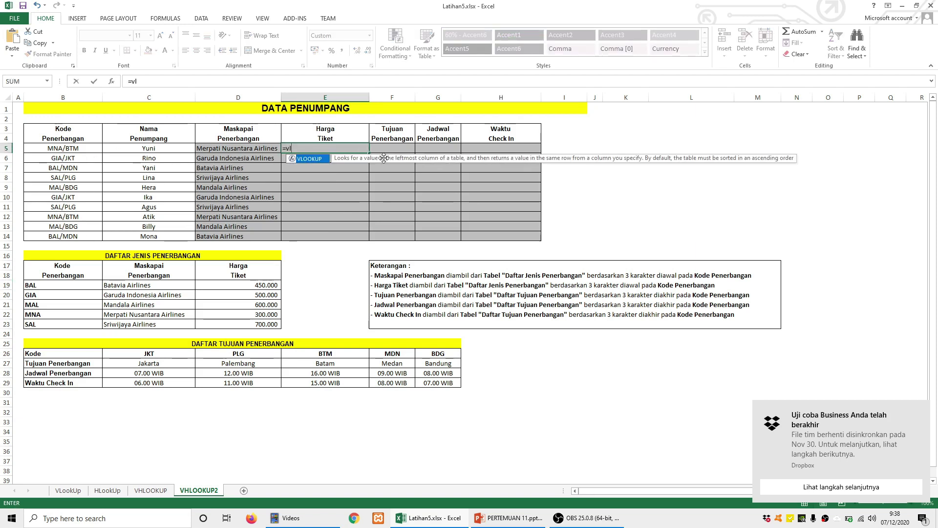
pyautogui.write('le')
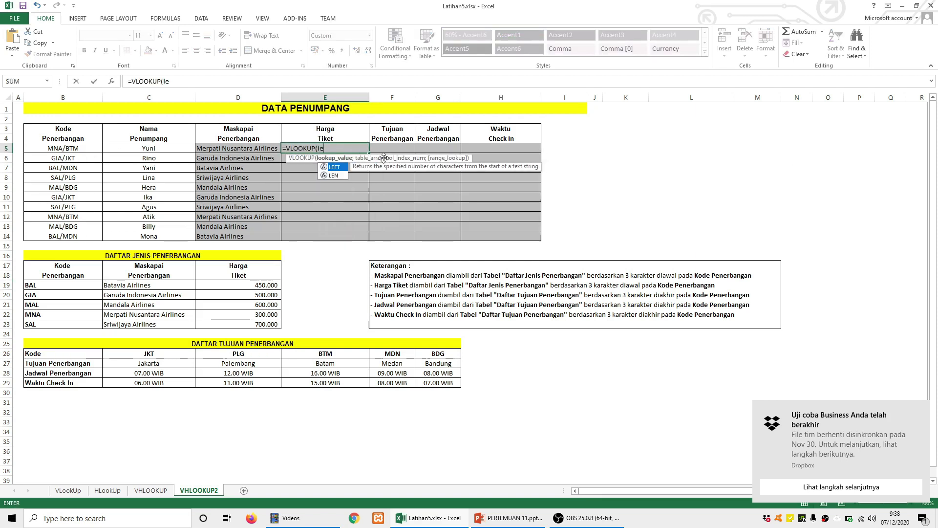
pyautogui.write('ft(')
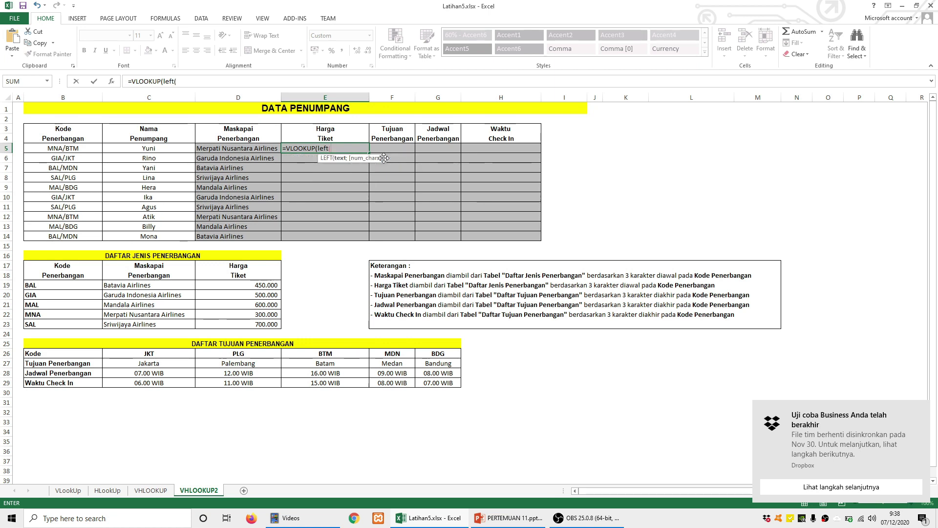
pyautogui.click(80, 148)
pyautogui.write(';3')
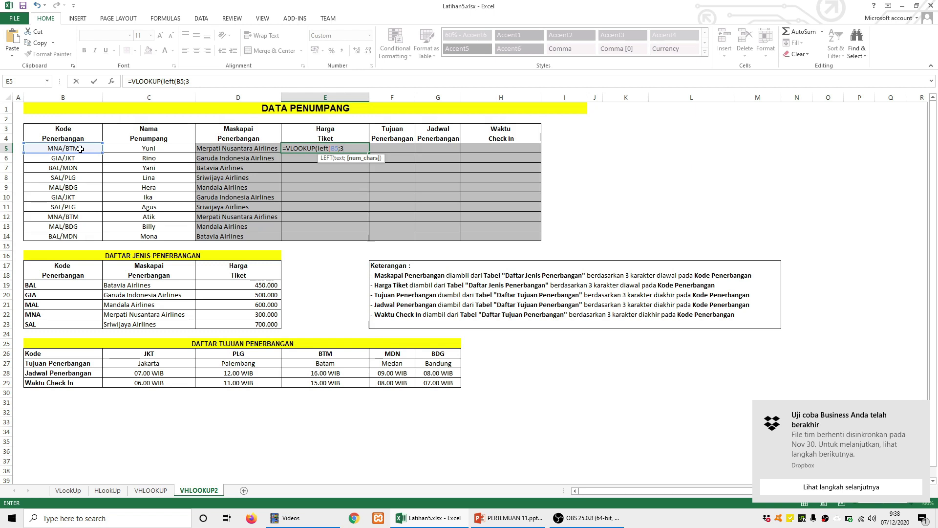
pyautogui.write(');')
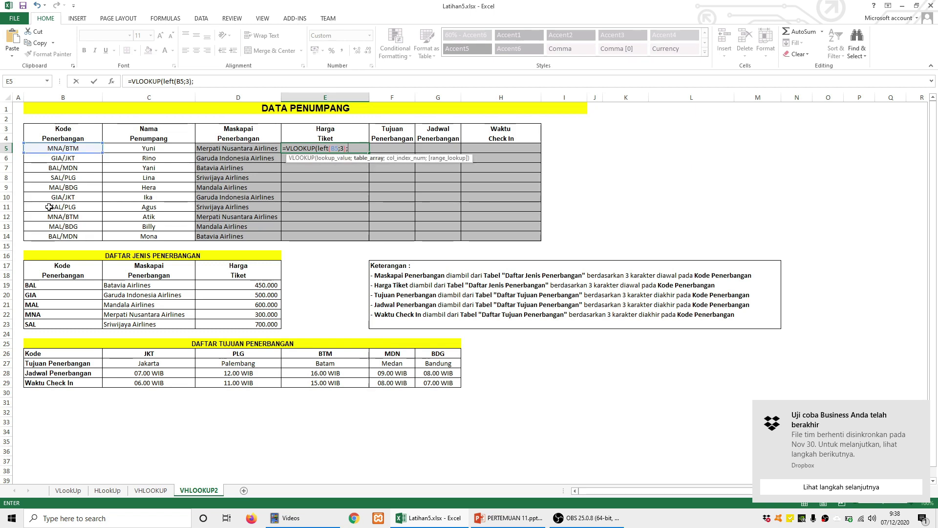
# Complete E5's formula with the absolute table range $B$17:$D$23, column index 3 and FALSE.
pyautogui.moveTo(46, 267); pyautogui.dragTo(247, 325)
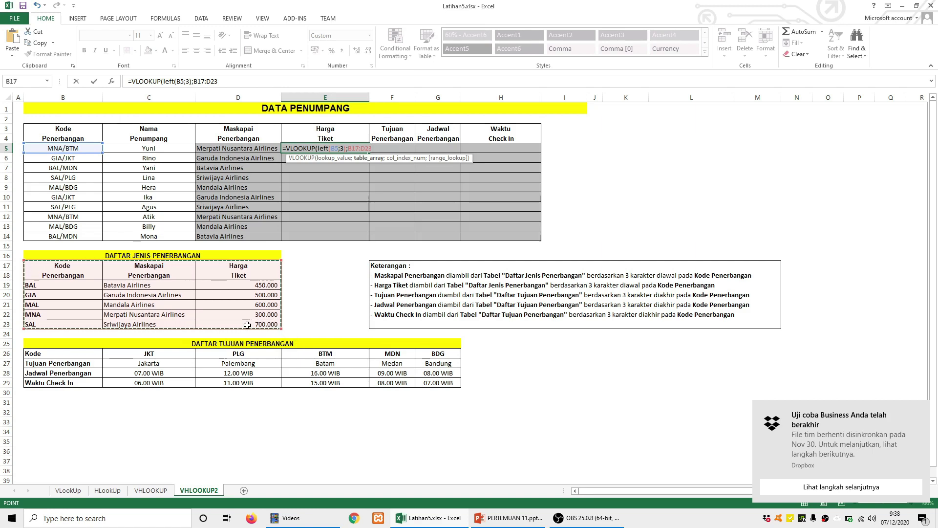
pyautogui.press('F4')
pyautogui.write(';')
pyautogui.write('3')
pyautogui.write(';')
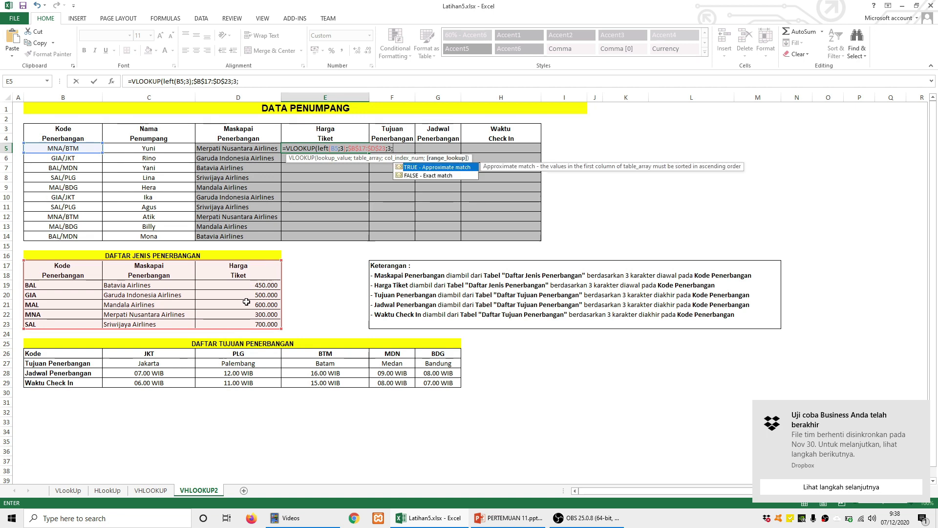
pyautogui.write('false)')
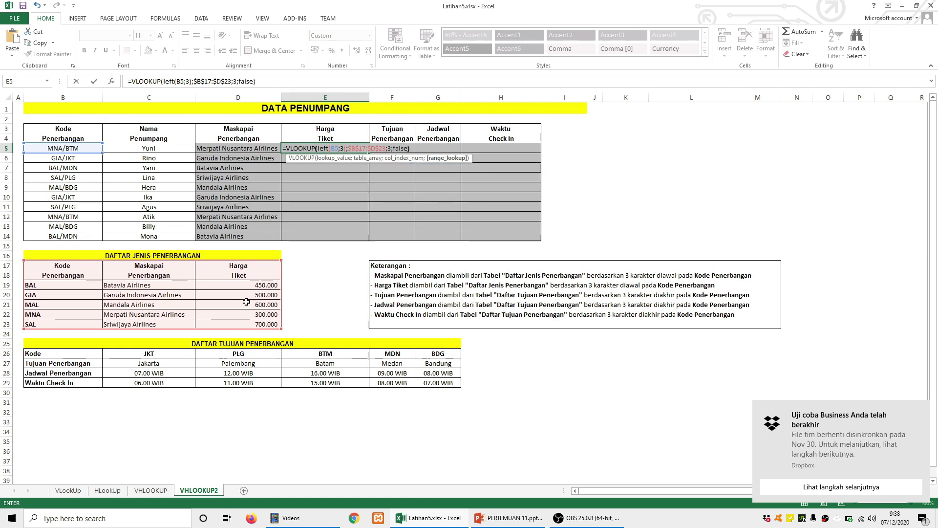
pyautogui.press('Return')
# Check the Harga Tiket result in E5 against the MNA row of DAFTAR JENIS PENERBANGAN.
pyautogui.click(348, 149)
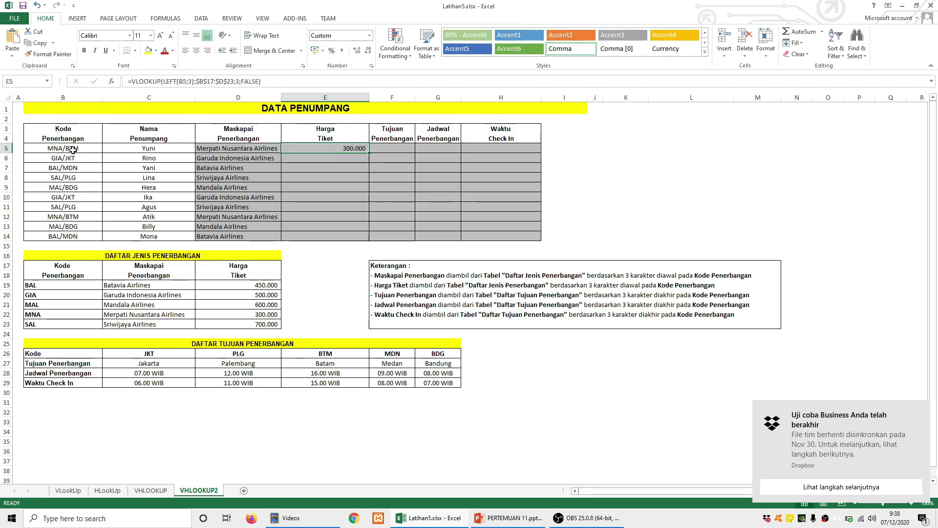
pyautogui.click(60, 313)
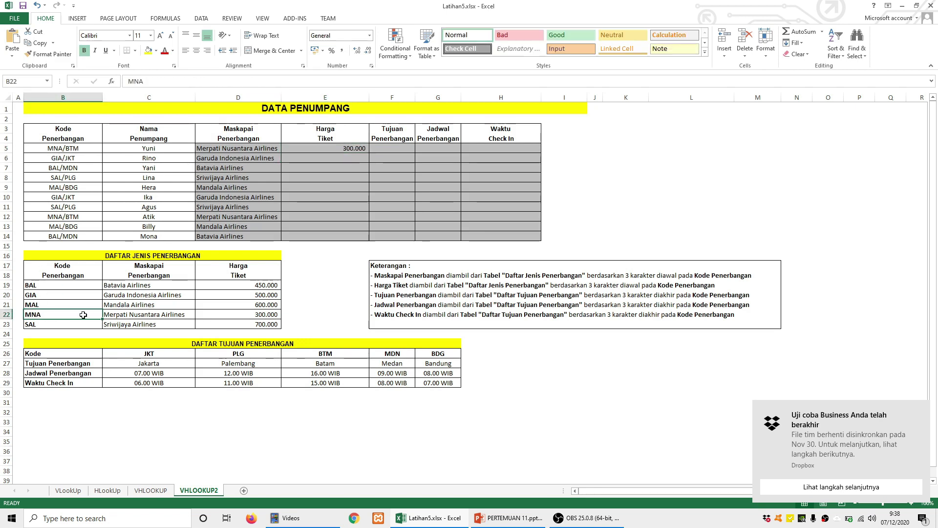
pyautogui.click(252, 314)
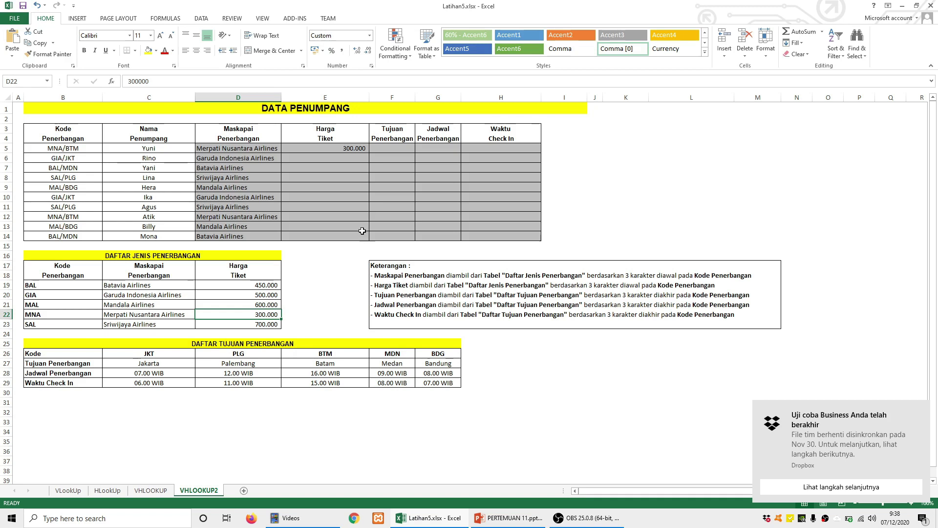
pyautogui.click(345, 158)
pyautogui.click(362, 148)
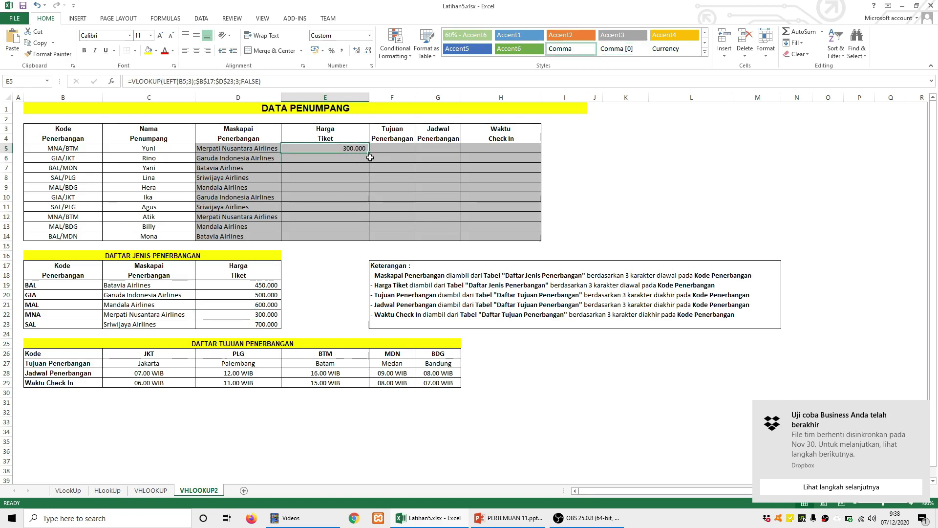
# Fill E5's Harga Tiket formula down through E14 for the remaining passengers.
pyautogui.moveTo(372, 152); pyautogui.dragTo(371, 239)
pyautogui.click(447, 188)
# Review the Keterangan rule for Tujuan Penerbangan, the DAFTAR TUJUAN PENERBANGAN table and the first passenger's Kode Penerbangan.
pyautogui.click(407, 149)
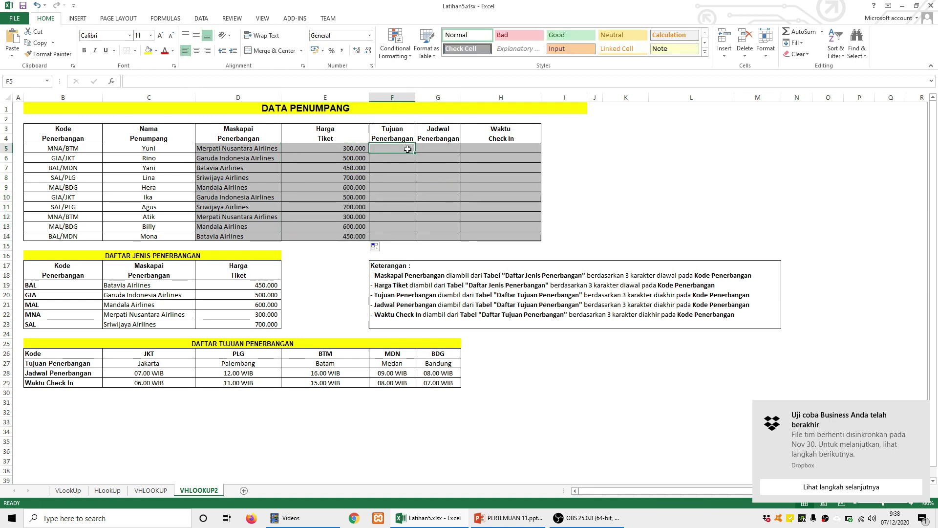
pyautogui.click(390, 296)
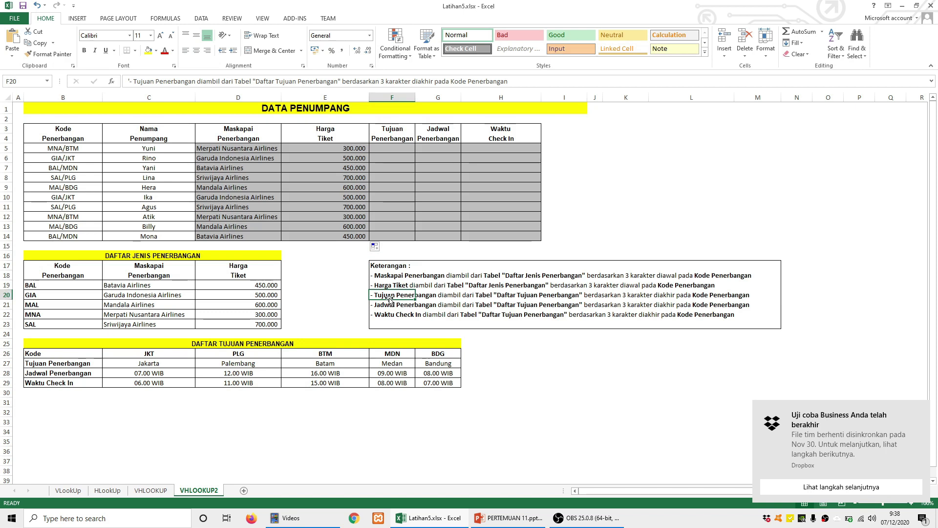
pyautogui.click(457, 296)
pyautogui.click(514, 296)
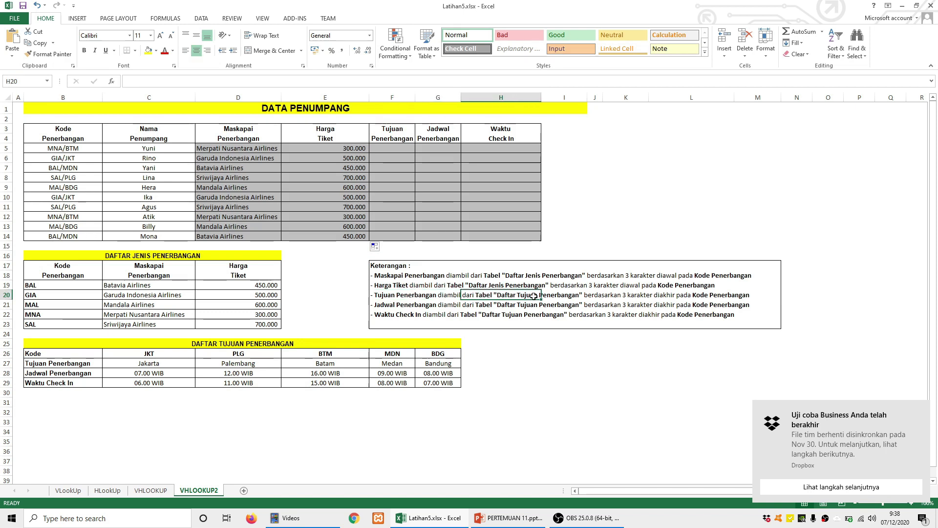
pyautogui.click(557, 298)
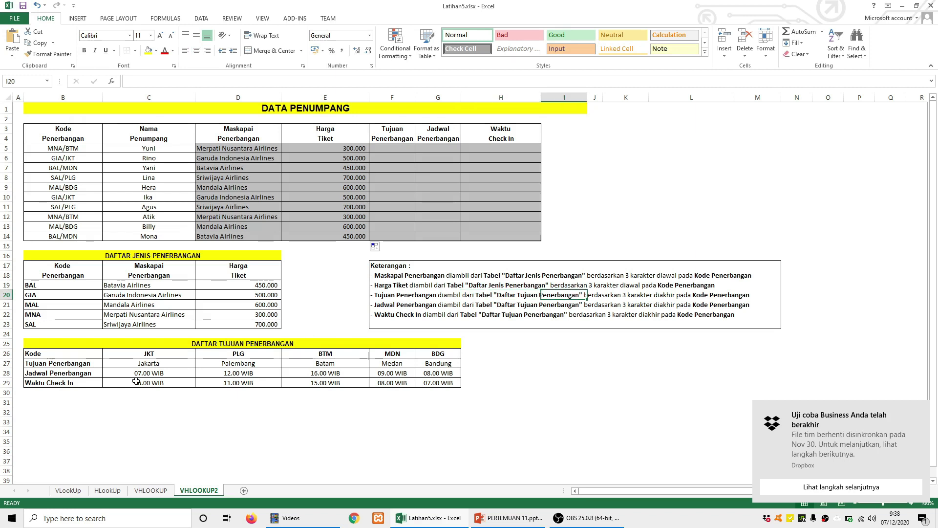
pyautogui.moveTo(69, 357); pyautogui.dragTo(445, 384)
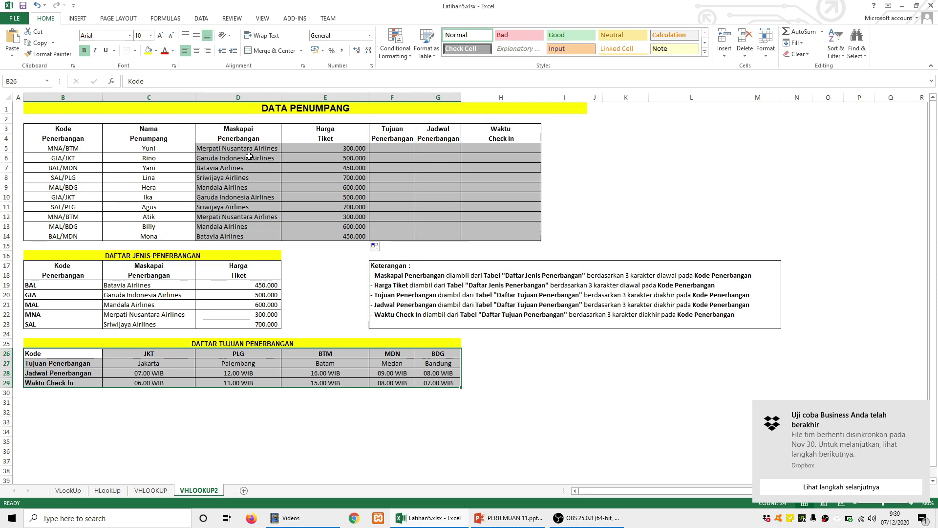
pyautogui.click(77, 148)
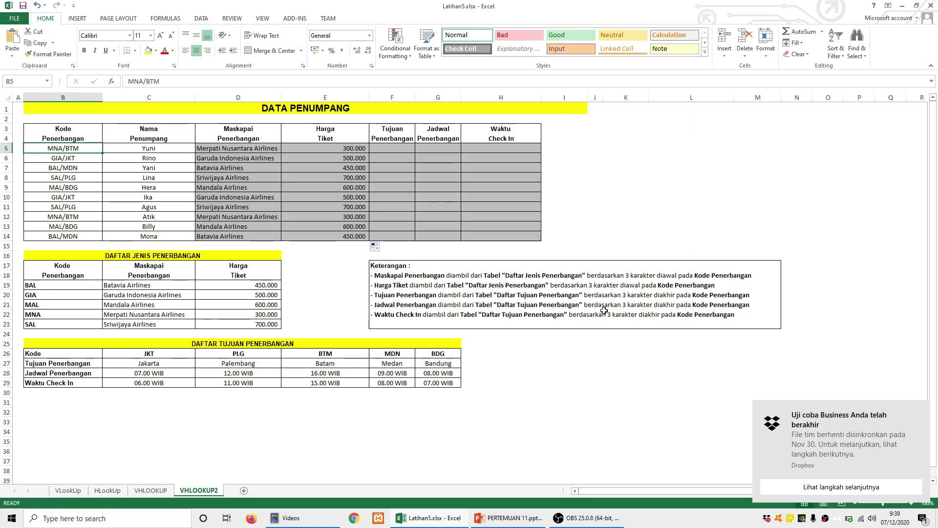
pyautogui.click(393, 147)
pyautogui.moveTo(31, 353); pyautogui.dragTo(440, 382)
# Start an HLOOKUP formula in F5 for the first passenger's Tujuan Penerbangan, with RIGHT(B5;3) as the lookup value.
pyautogui.click(396, 148)
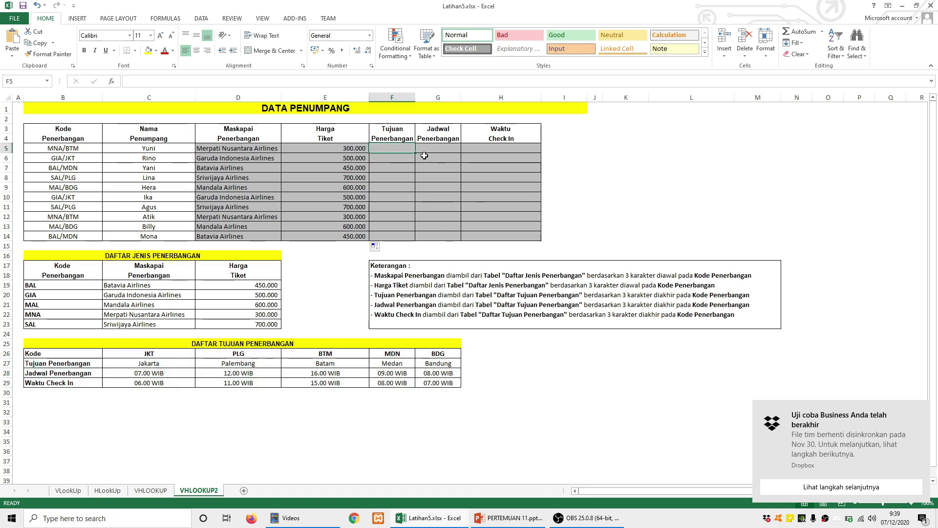
pyautogui.write('=')
pyautogui.write('HLOOKUP(')
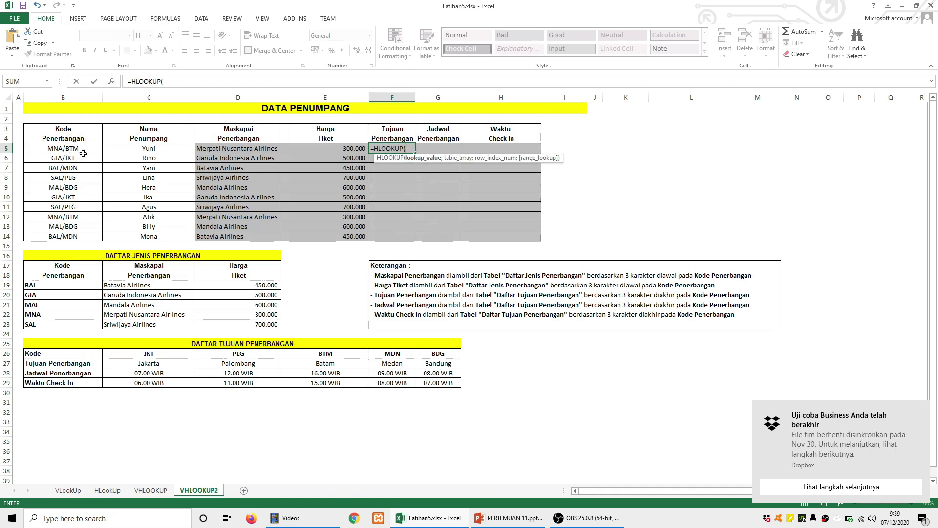
pyautogui.write('RIGHT(')
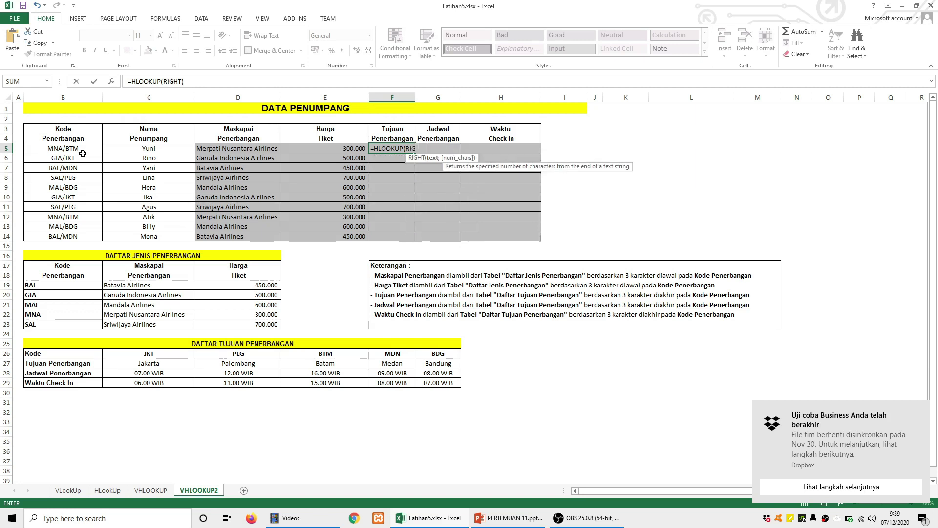
pyautogui.click(61, 147)
pyautogui.write(';3)')
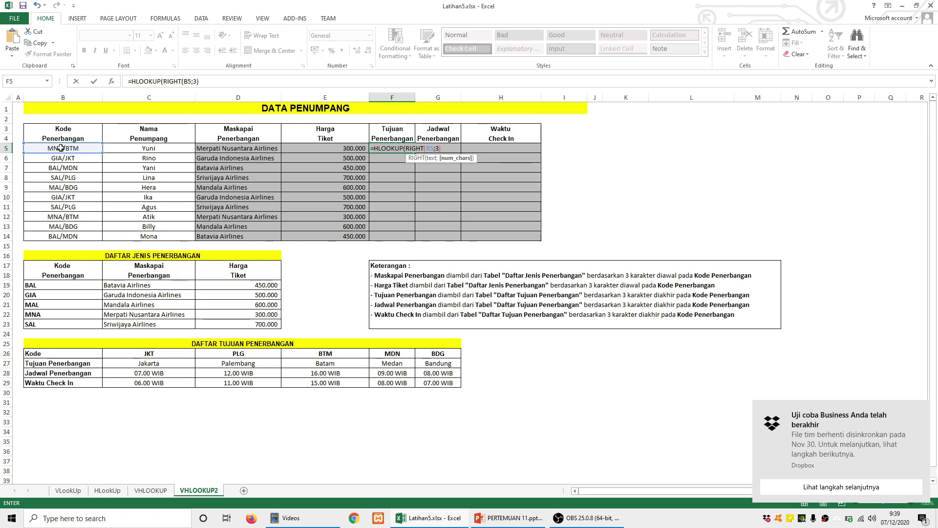
# Complete F5's formula with the absolute table range $B$26:$G$29, row index 2 and FALSE.
pyautogui.write(';')
pyautogui.moveTo(44, 354); pyautogui.dragTo(442, 382)
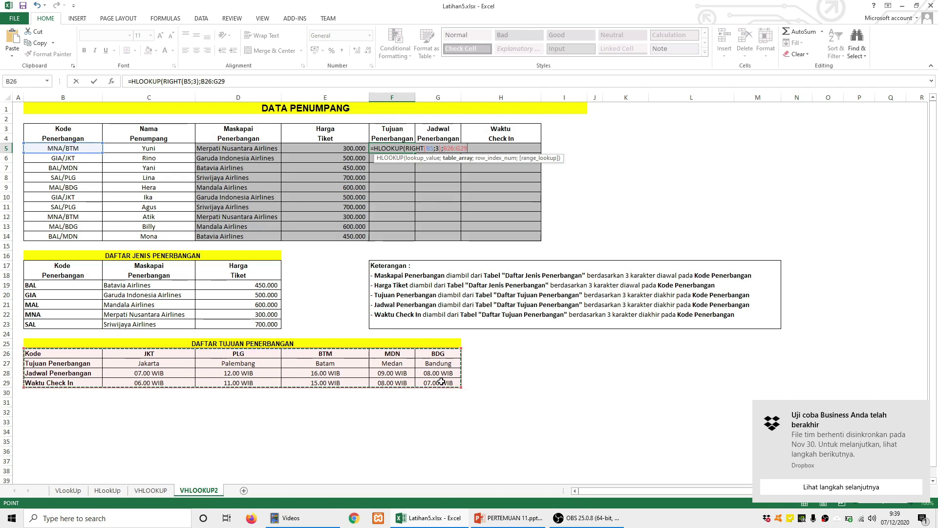
pyautogui.press('F4')
pyautogui.write(';')
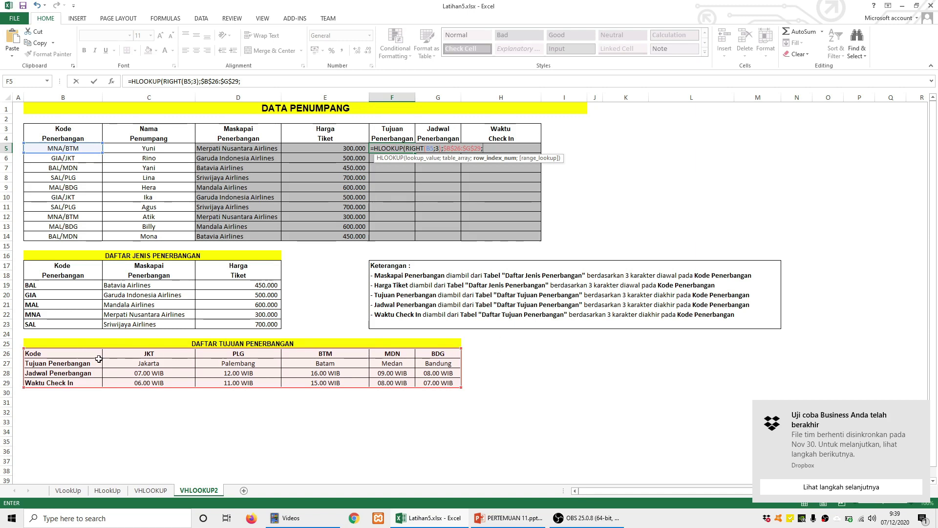
pyautogui.write('2;false')
pyautogui.press('Return')
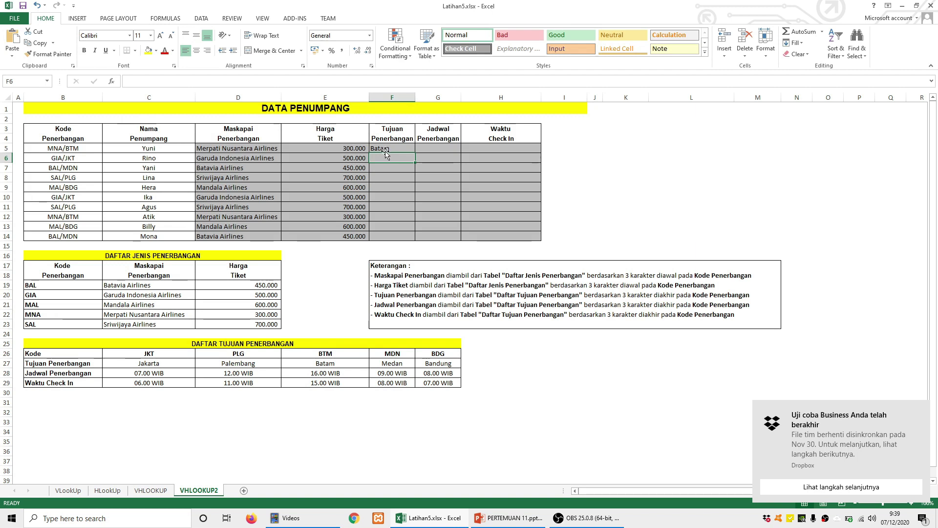
# Check the Tujuan Penerbangan result in F5 against the BTM column of DAFTAR TUJUAN PENERBANGAN and the code in B5.
pyautogui.click(326, 364)
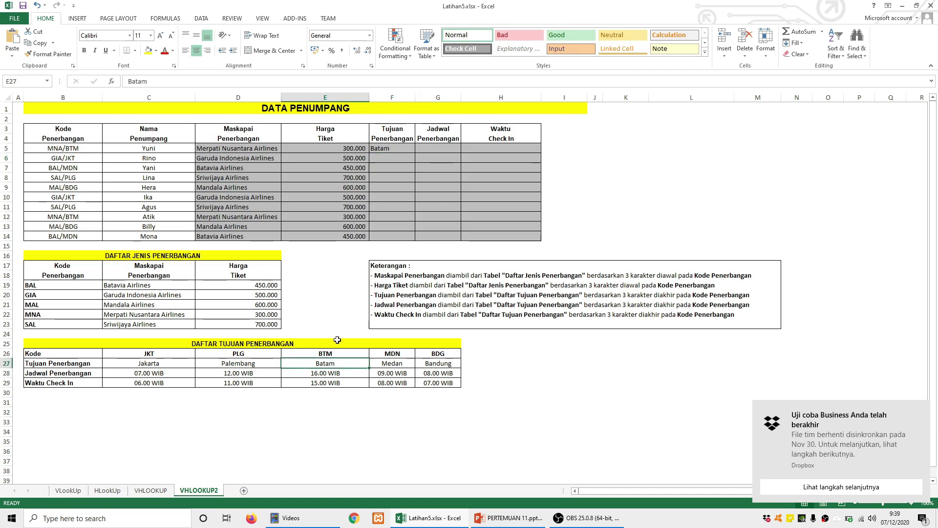
pyautogui.click(383, 150)
pyautogui.click(82, 149)
# Fill F5's Tujuan Penerbangan formula down through F14 for the remaining passengers.
pyautogui.click(408, 148)
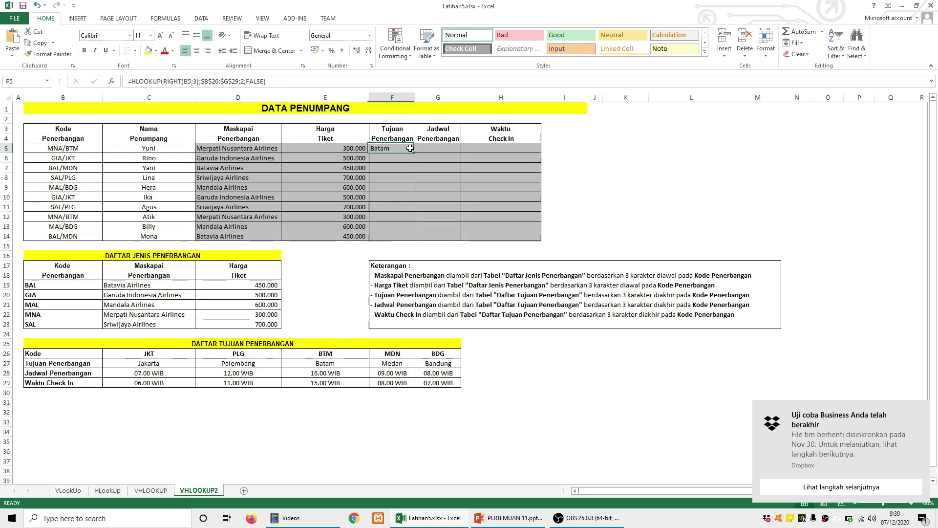
pyautogui.moveTo(415, 152); pyautogui.dragTo(413, 239)
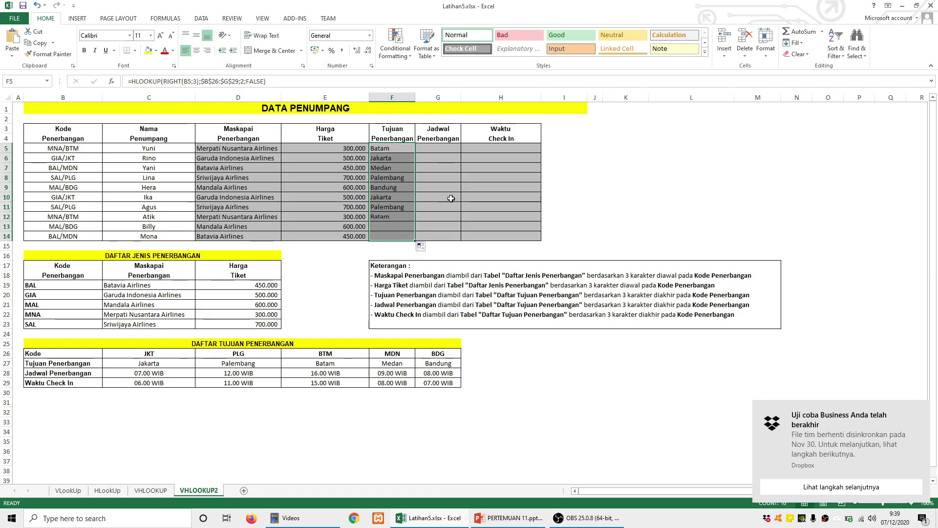
pyautogui.click(450, 189)
# Start an HLOOKUP formula in G5 for the first passenger's Jadwal Penerbangan, with RIGHT(B5;3) as the lookup value.
pyautogui.click(445, 146)
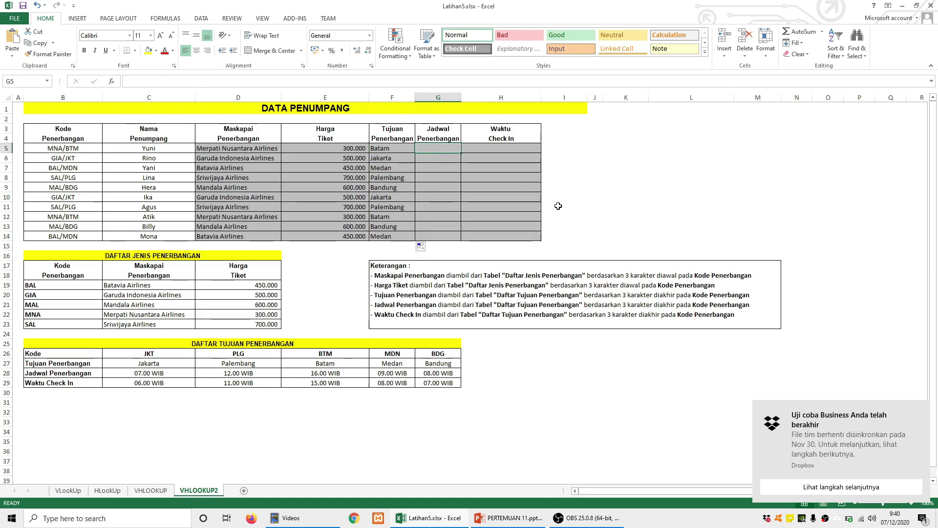
pyautogui.write('=HLOOKUP(')
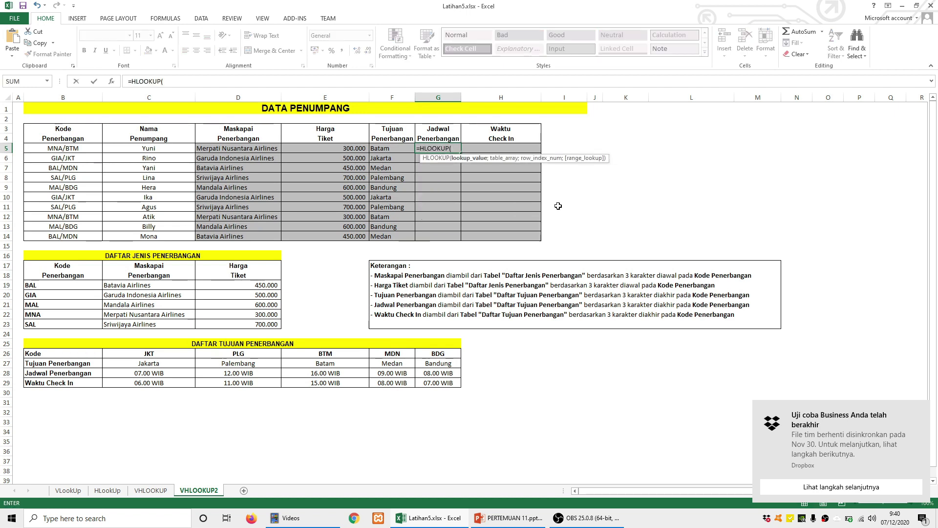
pyautogui.write('rig')
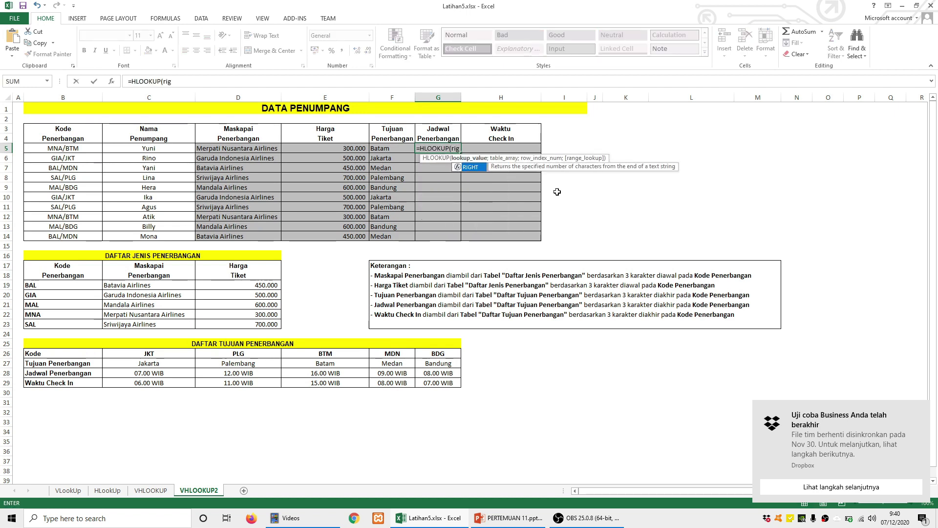
pyautogui.doubleClick(471, 167)
pyautogui.click(75, 147)
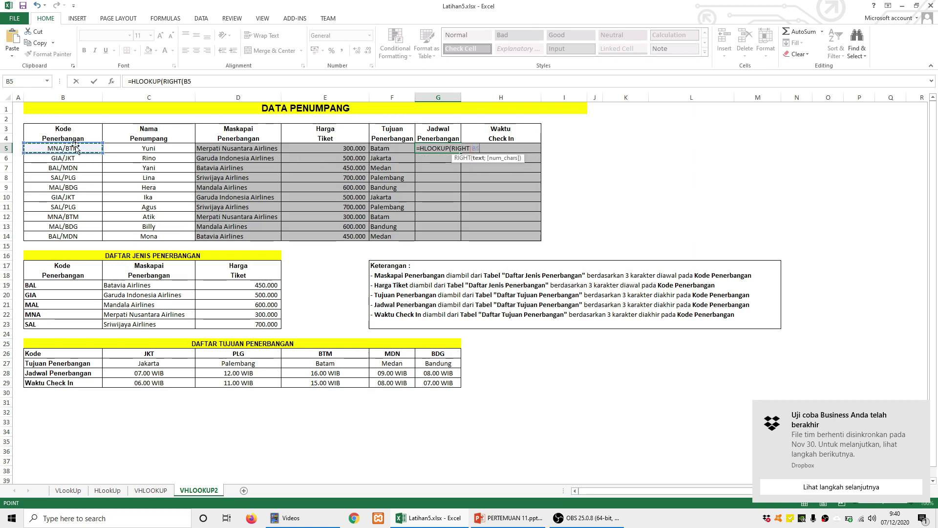
pyautogui.write(';')
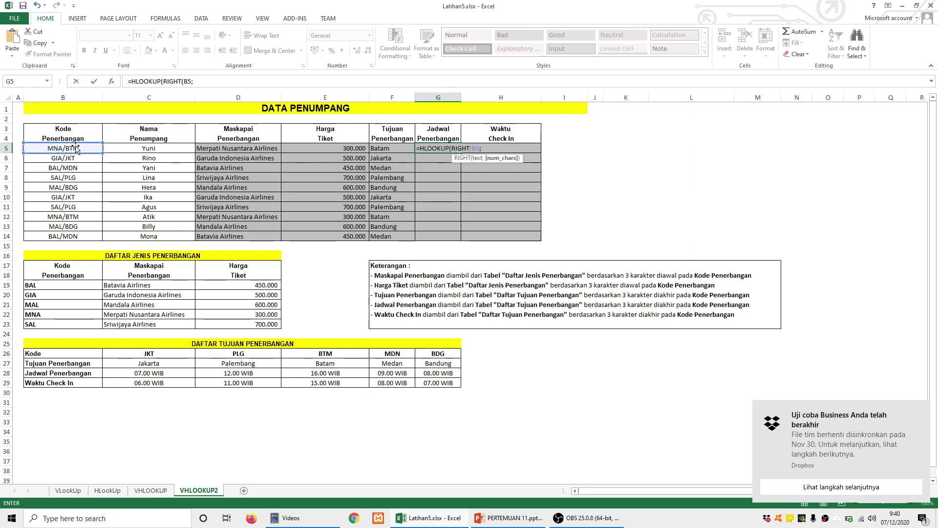
pyautogui.write('3)')
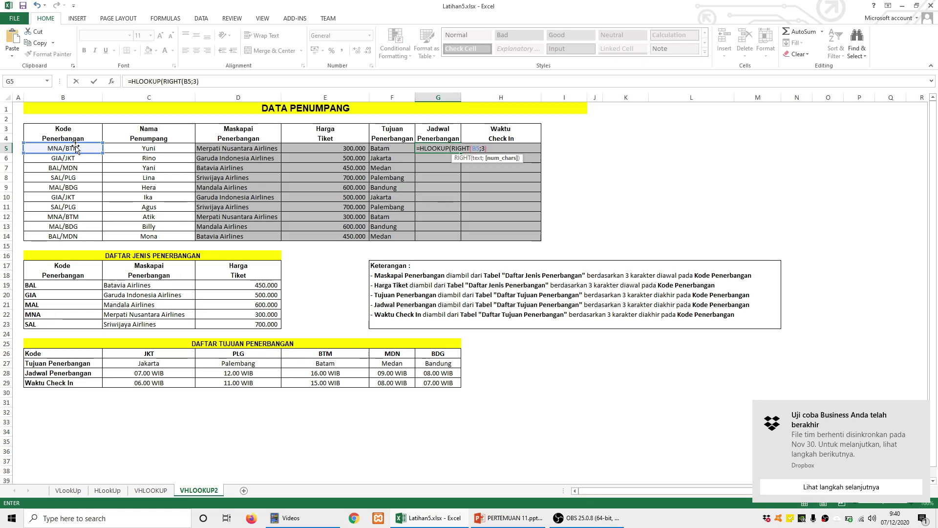
# Complete G5's formula with the absolute table range $B$26:$G$29, row index 3 and FALSE.
pyautogui.write(';')
pyautogui.moveTo(52, 356); pyautogui.dragTo(428, 387)
pyautogui.press('F4')
pyautogui.write(';')
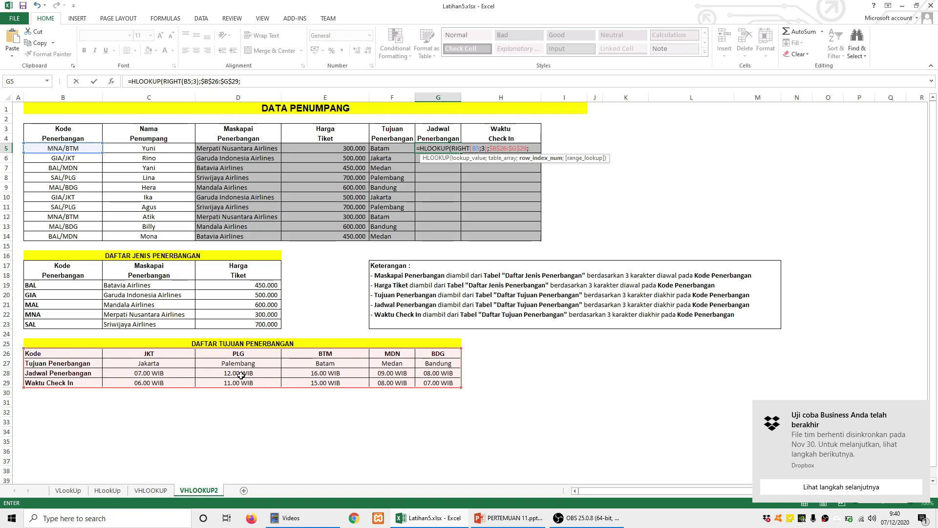
pyautogui.write('3;fa')
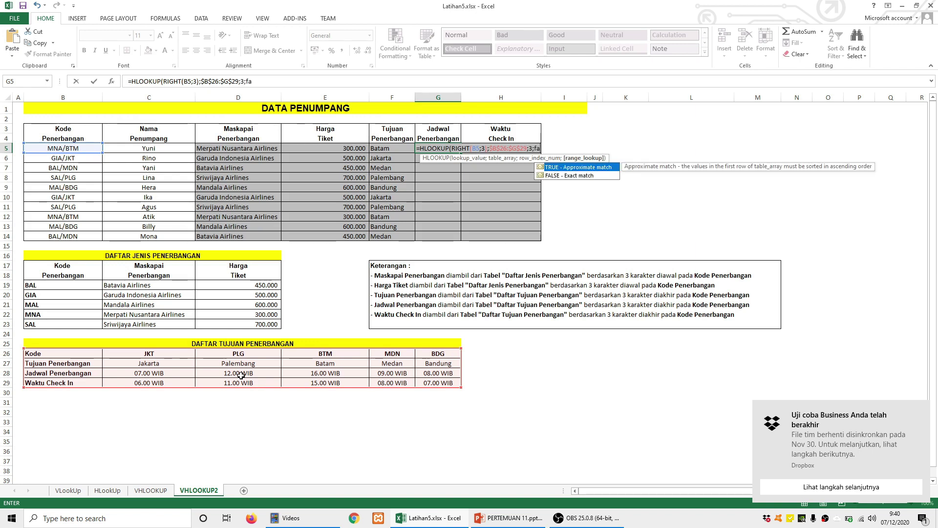
pyautogui.write('lse')
pyautogui.press('Return')
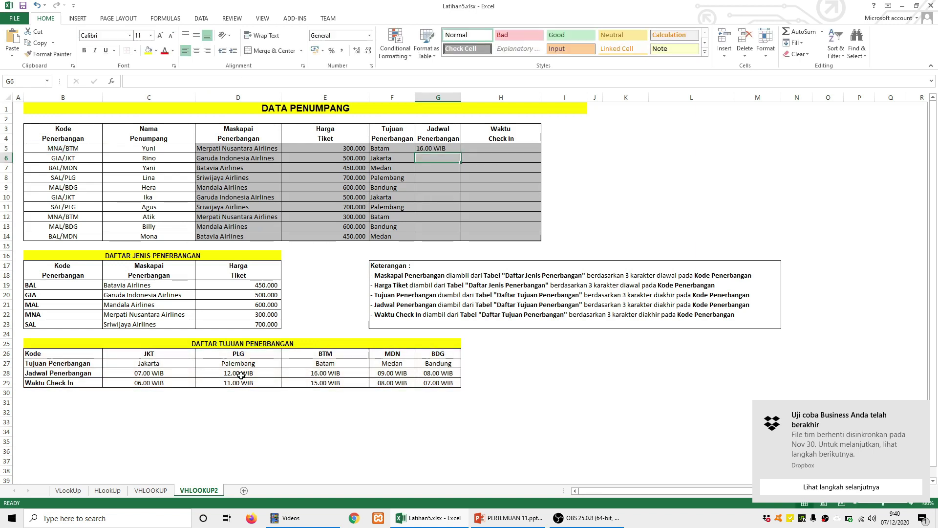
# Fill G5's Jadwal Penerbangan formula down through G14 for the remaining passengers.
pyautogui.click(456, 149)
pyautogui.moveTo(460, 152); pyautogui.dragTo(462, 238)
pyautogui.click(520, 189)
pyautogui.click(499, 147)
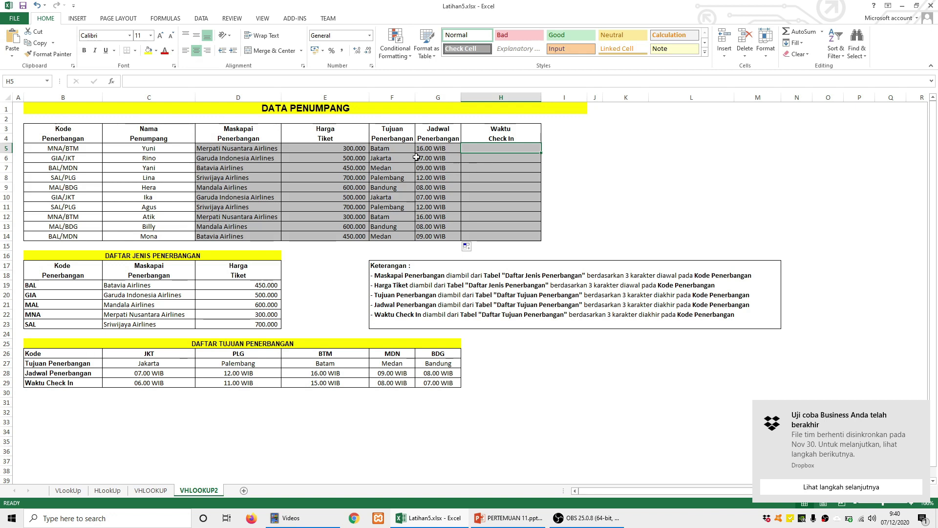
pyautogui.click(383, 148)
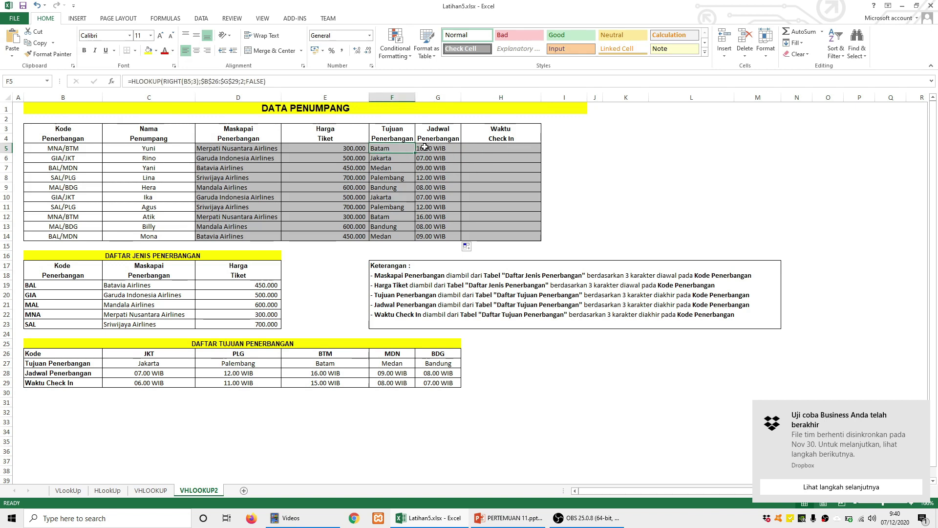
pyautogui.click(597, 168)
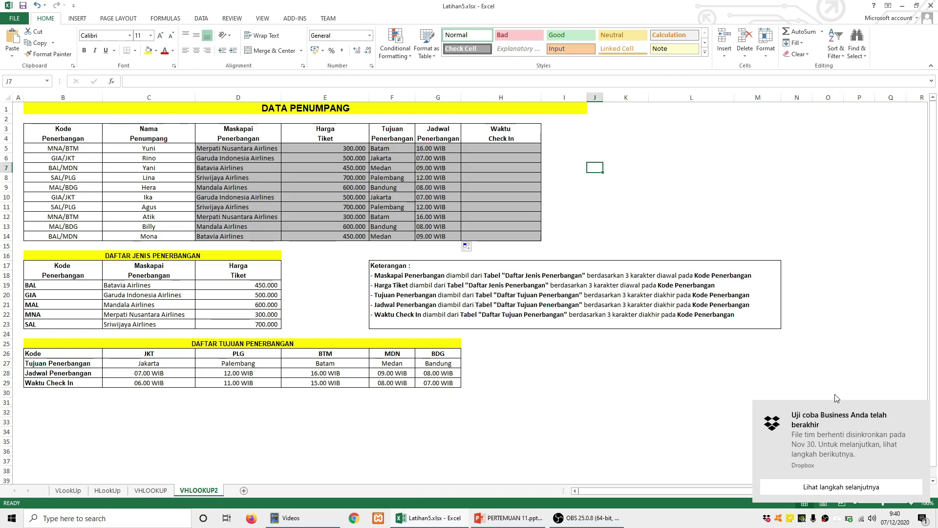
pyautogui.rightClick(825, 519)
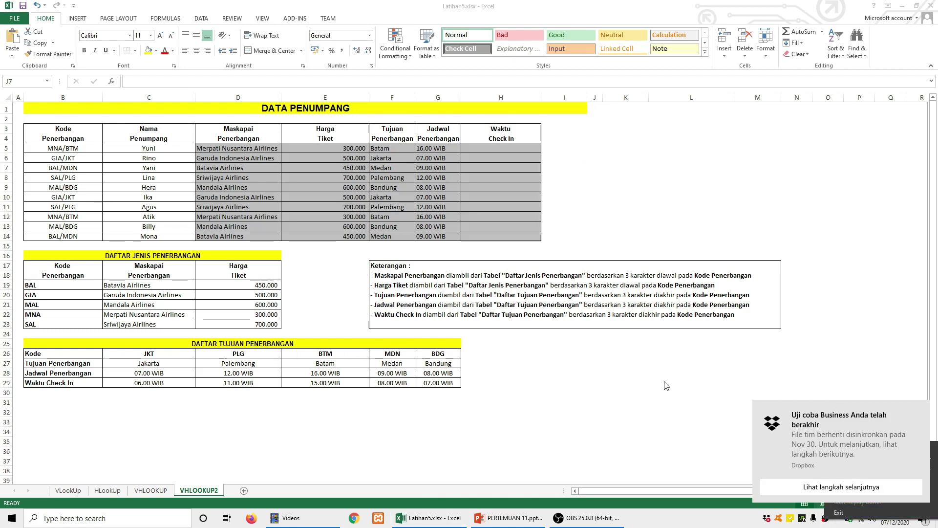
pyautogui.click(818, 362)
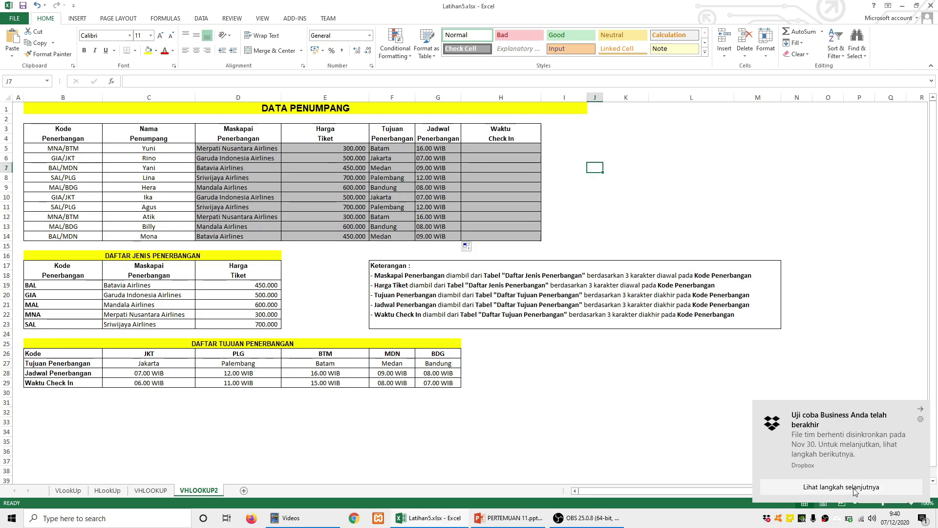